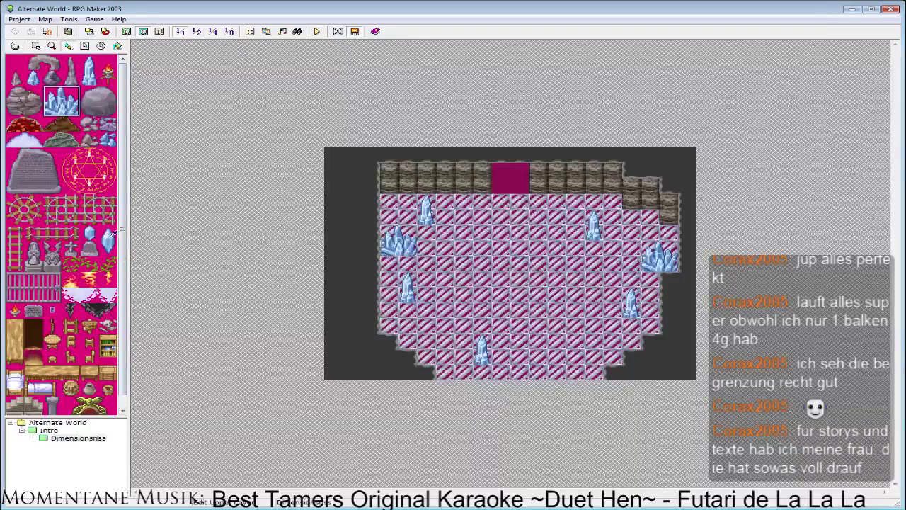
- Place four grey rubble tiles on the cave floor: two near the lower wall, one near the upper-left crystals, one beneath the upper-right wall
left_click(108, 240)
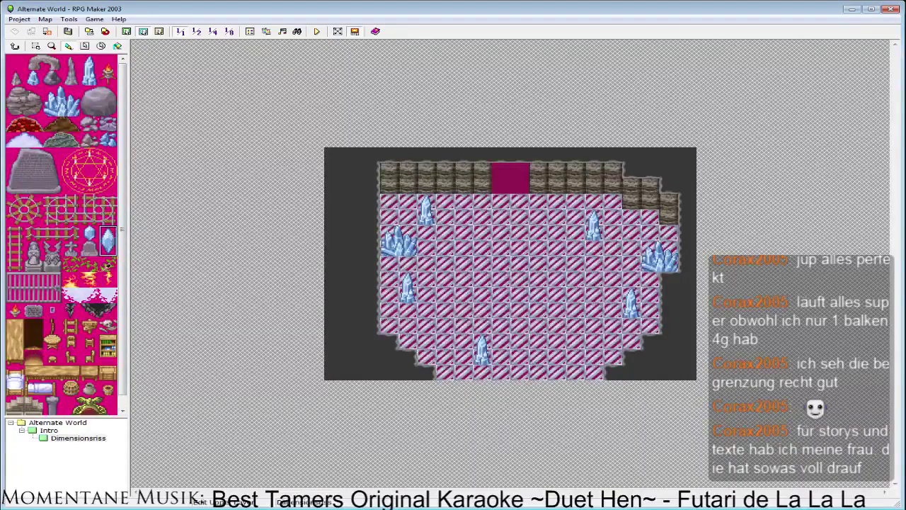
left_click(89, 310)
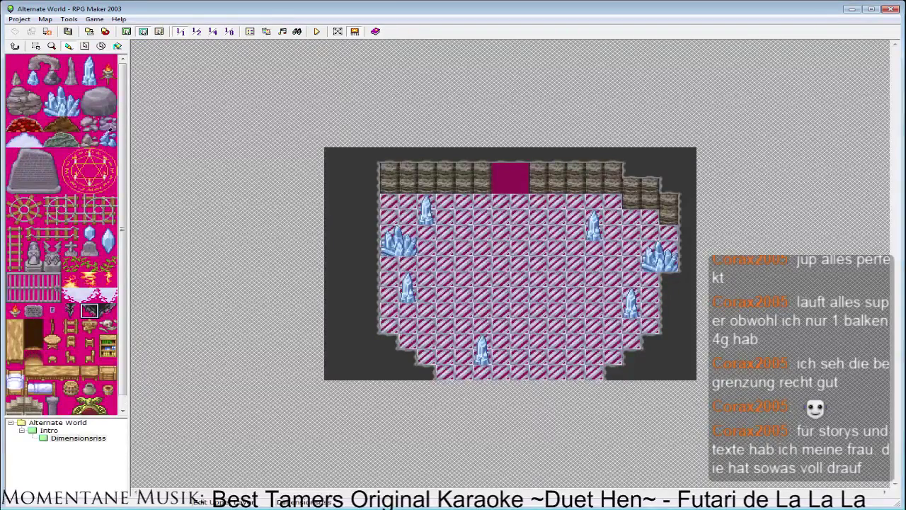
left_click(89, 124)
left_click(575, 324)
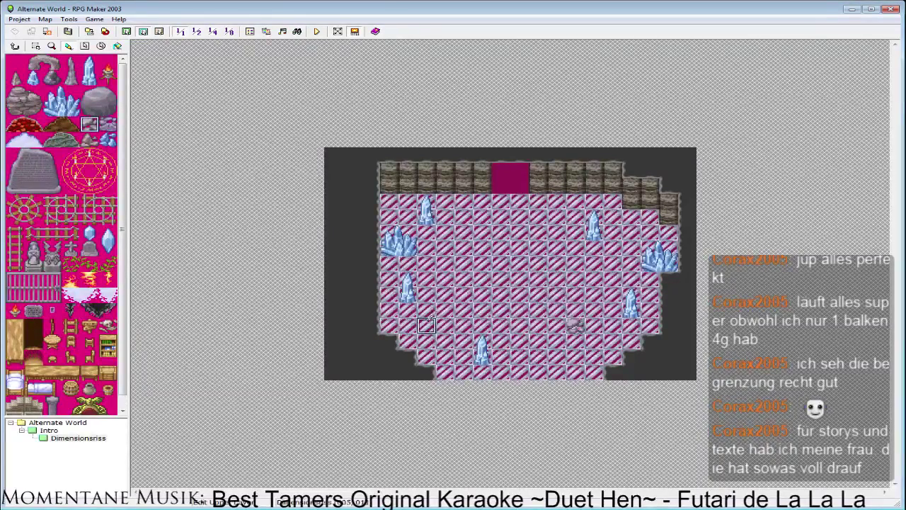
left_click(425, 324)
left_click(444, 230)
left_click(613, 199)
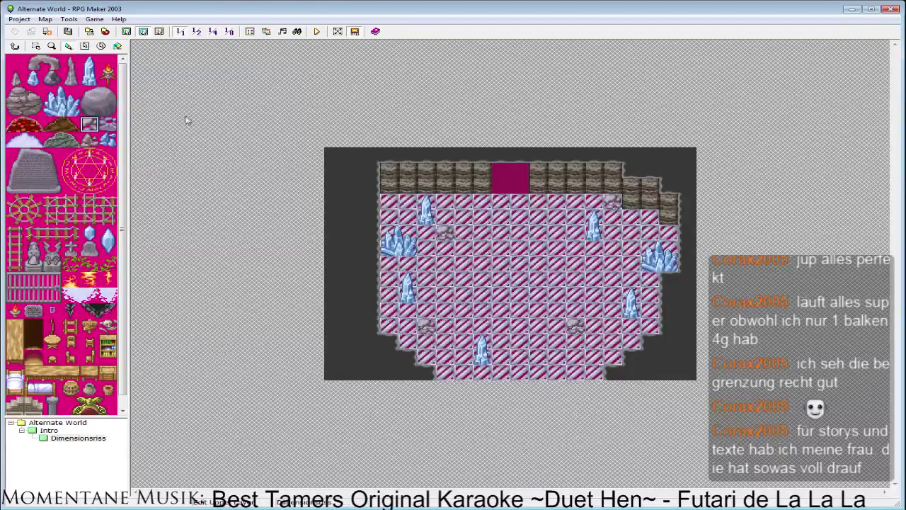
- Place four small blue crystals around the cave floor: both lower corners, beside the left crystals, and in the upper-right corner
left_click(33, 77)
left_click(613, 341)
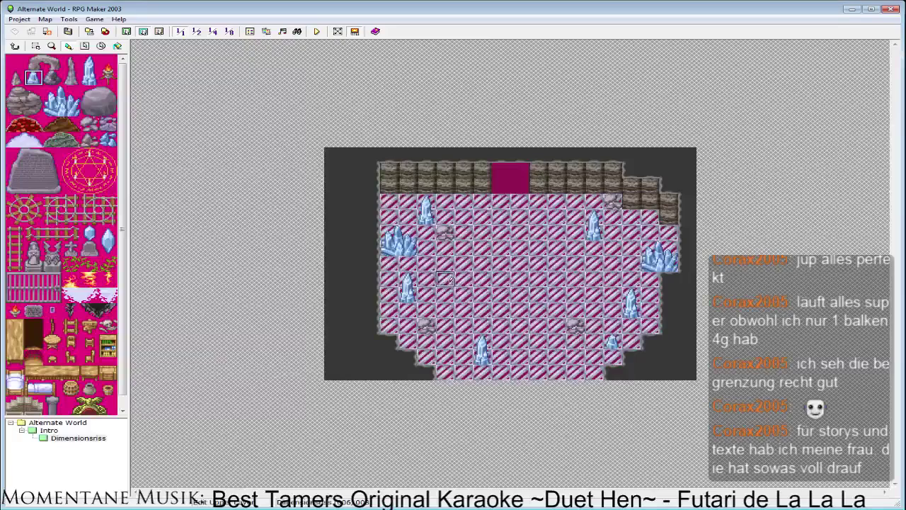
left_click(426, 263)
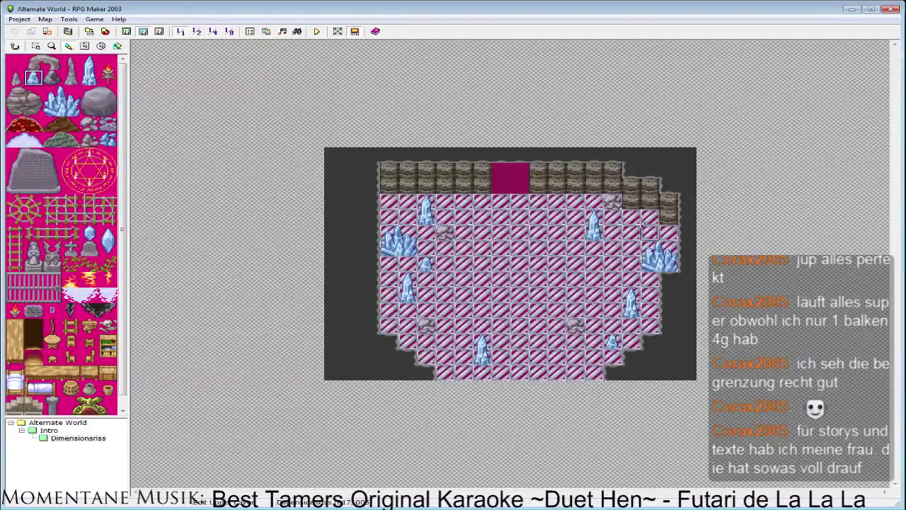
left_click(407, 342)
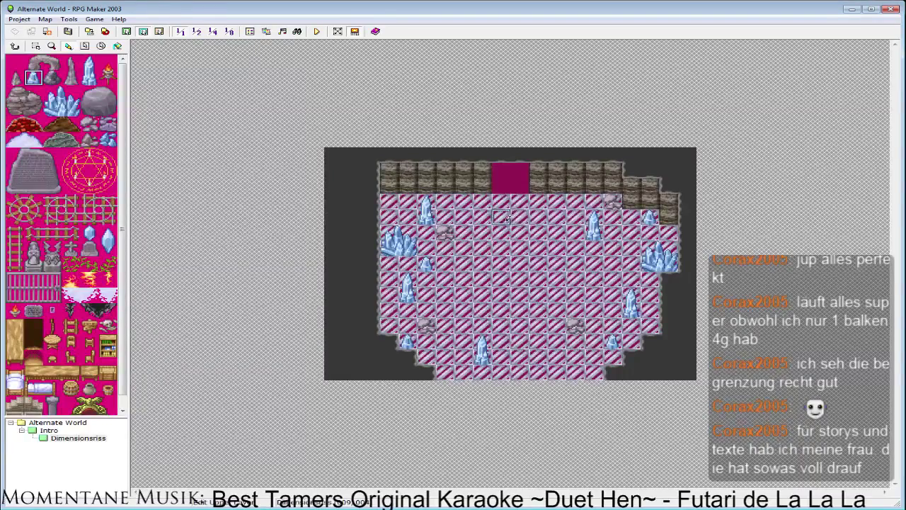
- Place two burning torches on the cave's lower edge, leaving one free tile between them
mouse_move(126, 84)
left_mouse_down()
mouse_move(124, 96)
mouse_move(124, 82)
left_mouse_up()
left_click(107, 70)
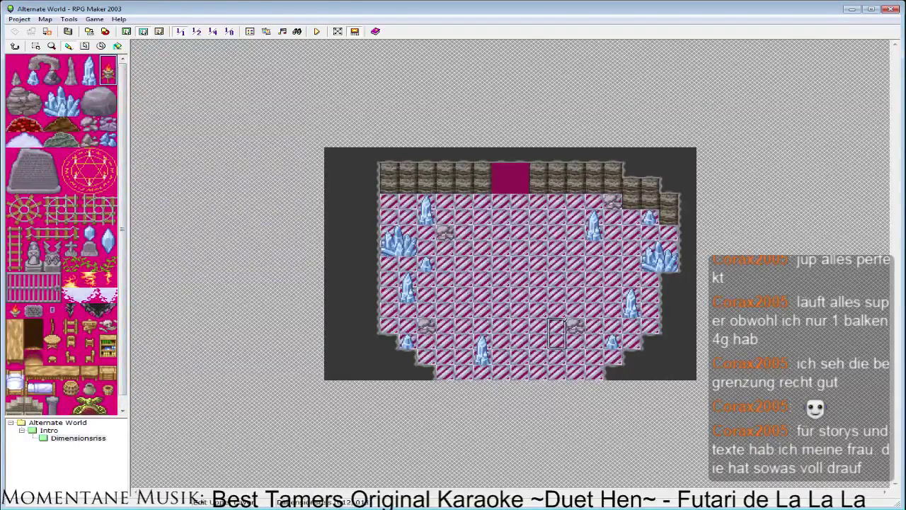
left_click(501, 366)
left_click(538, 366)
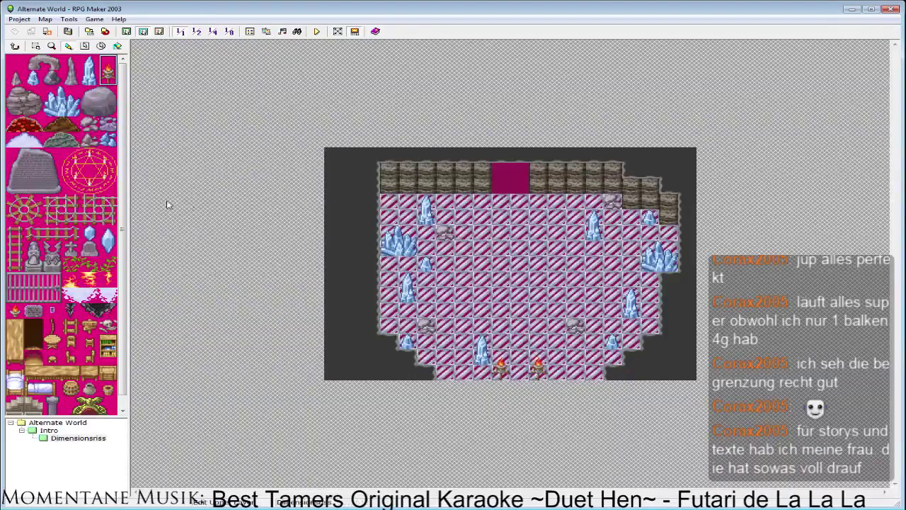
- Place the large inscribed stone tablet in the upper middle of the cave floor
left_click(52, 342)
scroll(58, 322, "down", 1)
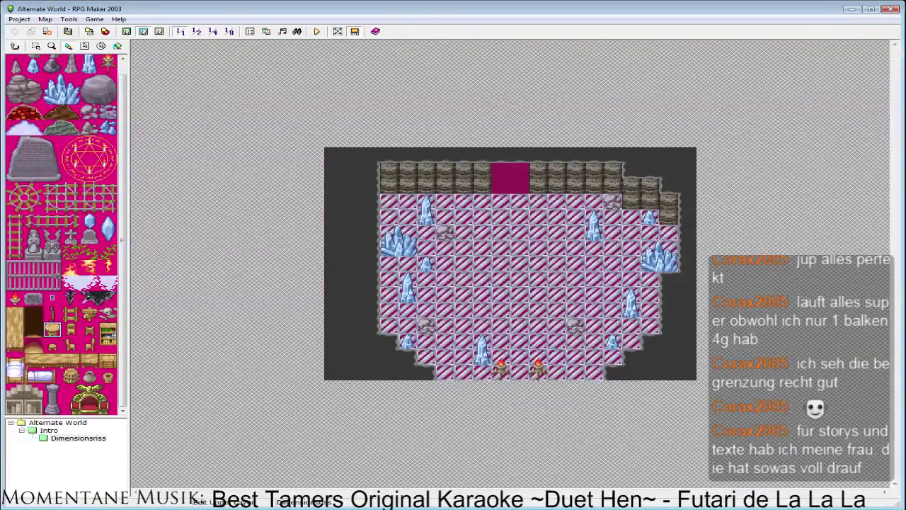
scroll(76, 315, "up", 1)
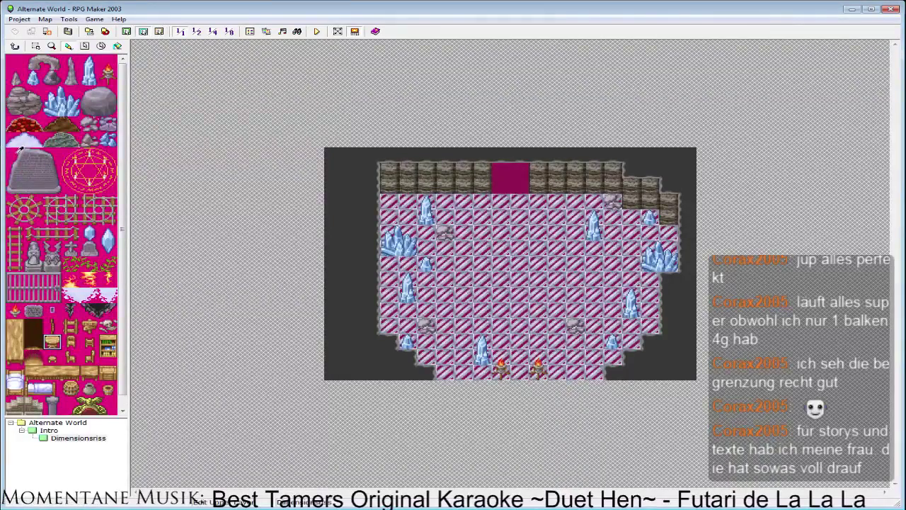
left_click_drag(17, 153, 61, 182)
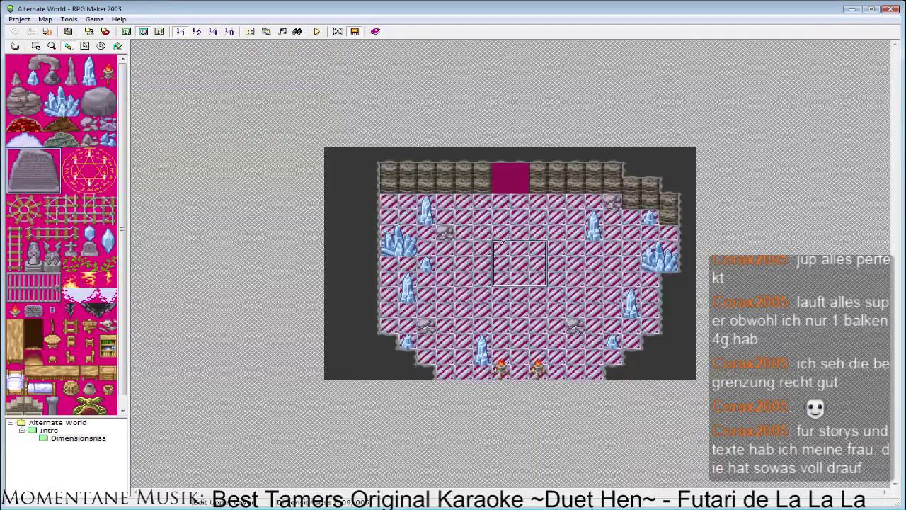
left_click(492, 226)
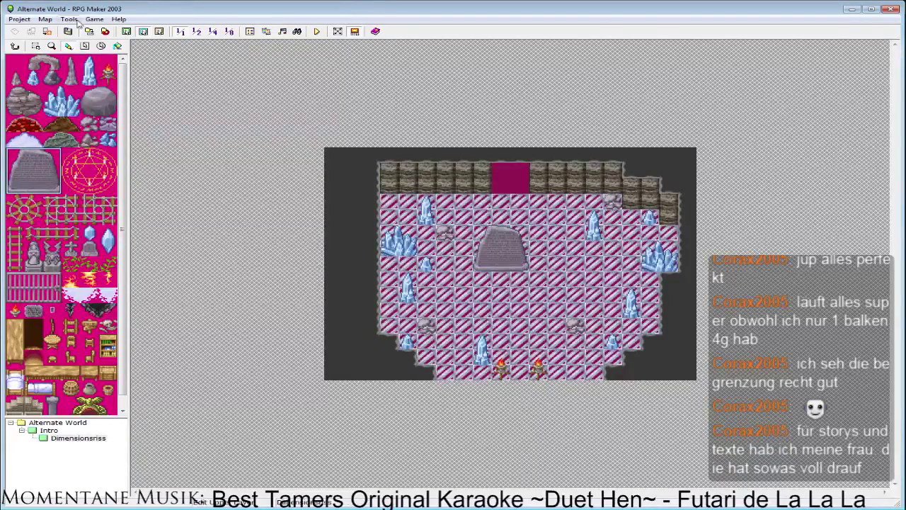
- Create an event named Auto with the Autorun trigger on the map's upper-left corner tile
left_click(159, 31)
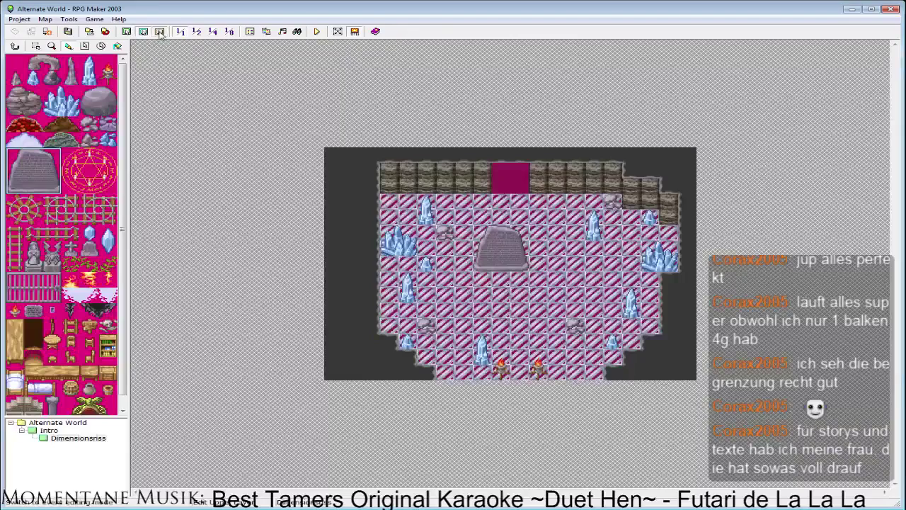
double_click(336, 158)
type("Auto")
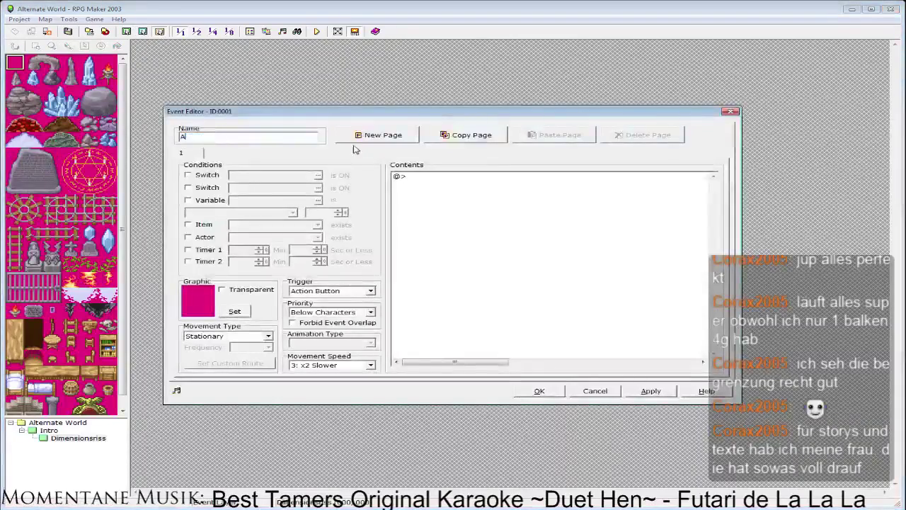
left_click(336, 364)
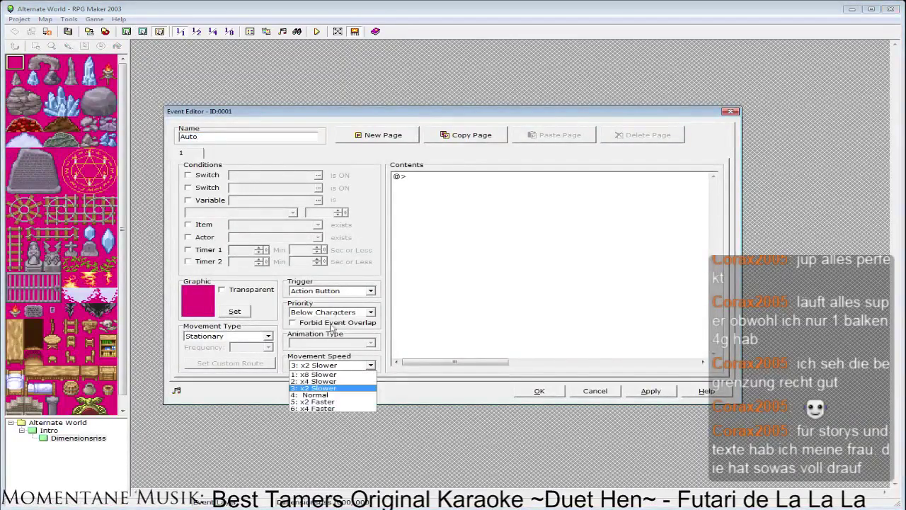
left_click(333, 328)
left_click(344, 293)
left_click(305, 320)
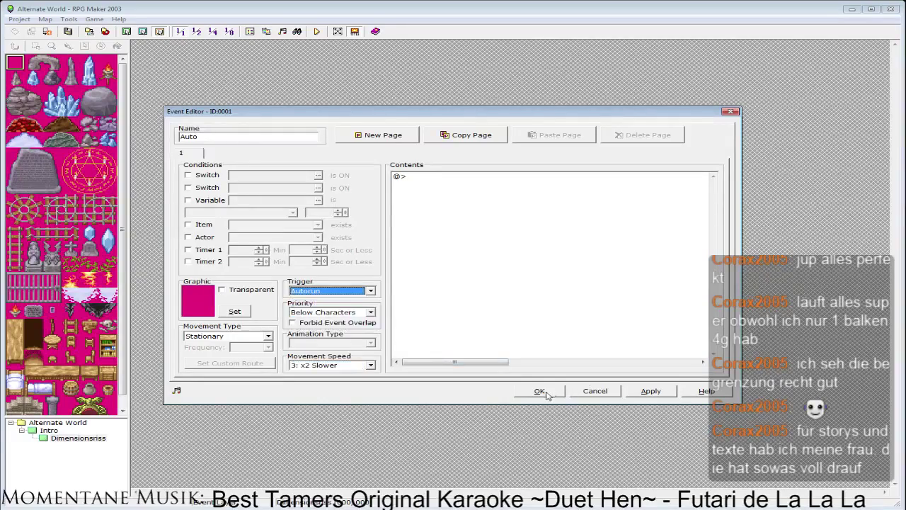
left_click(541, 391)
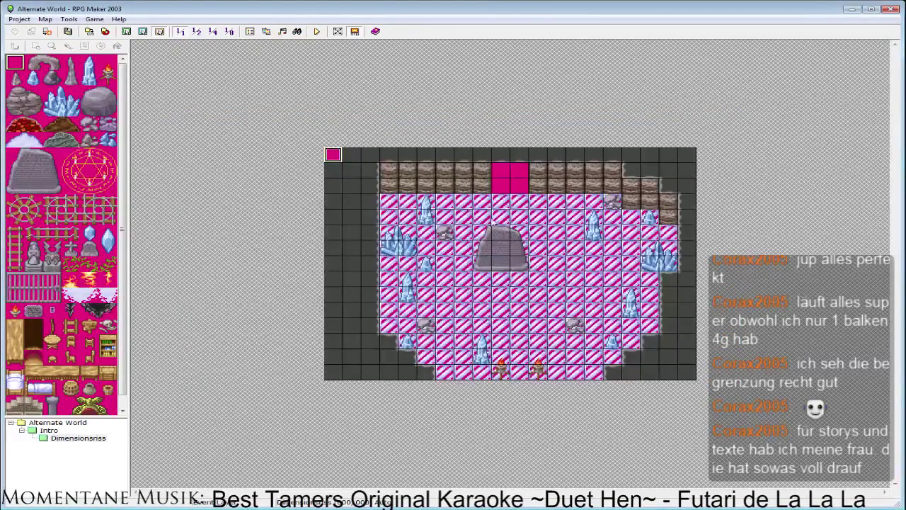
- Create an event directly below the stone tablet and give it the blue-haired Actor4 graphic facing up
left_click(482, 279)
double_click(481, 278)
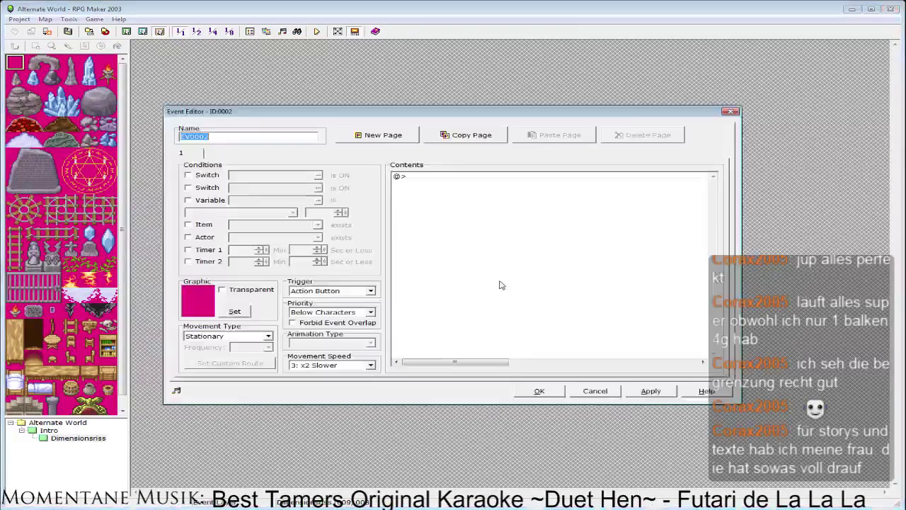
left_click(225, 306)
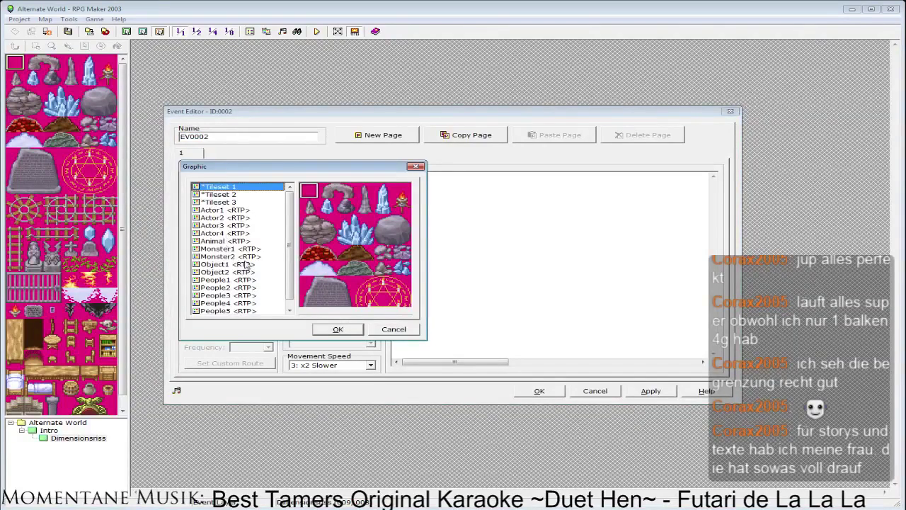
left_click(240, 210)
key("Down")
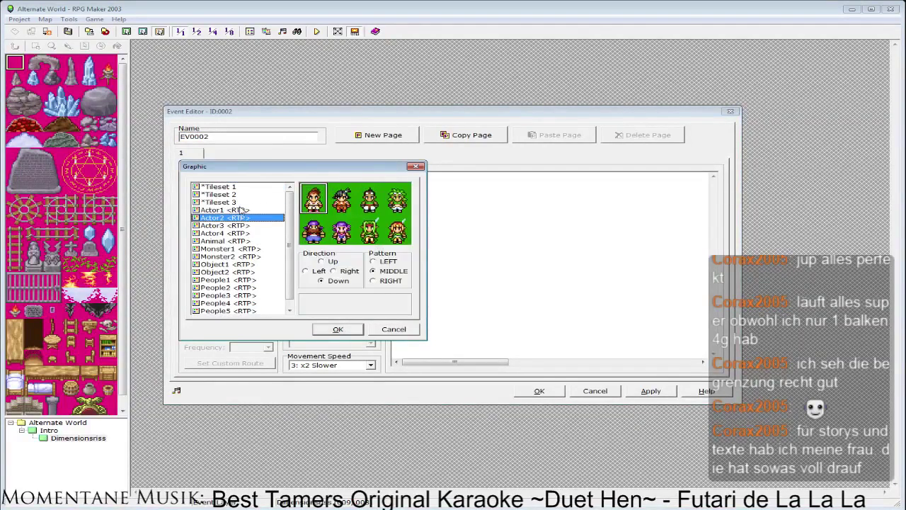
key("Up")
key("Down")
key("Down")
key("Down")
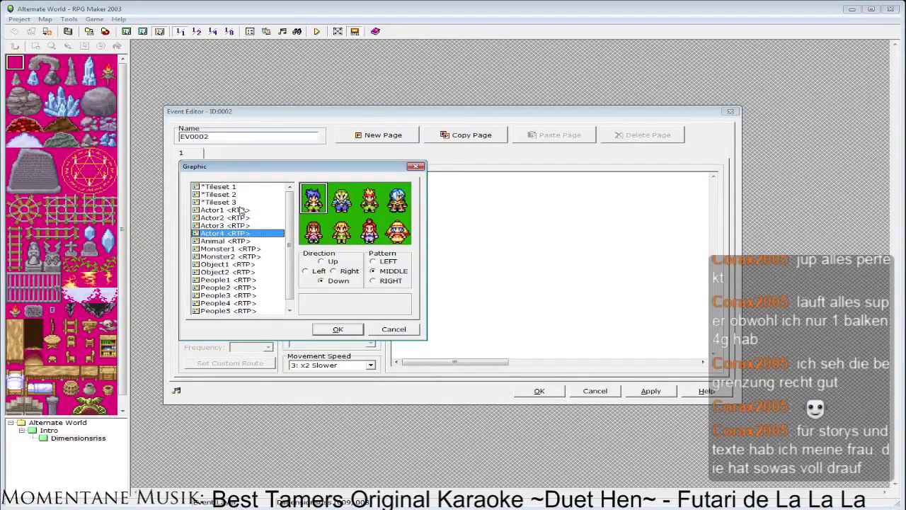
key("Up")
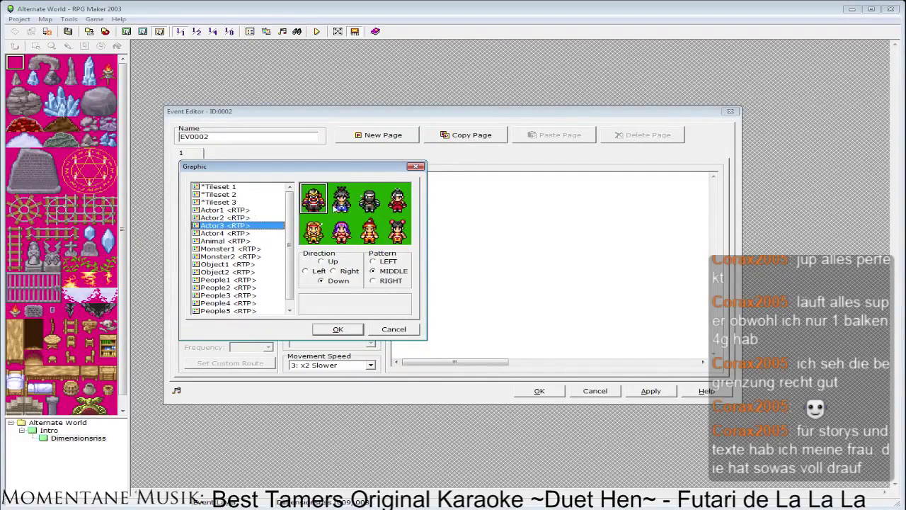
key("Down")
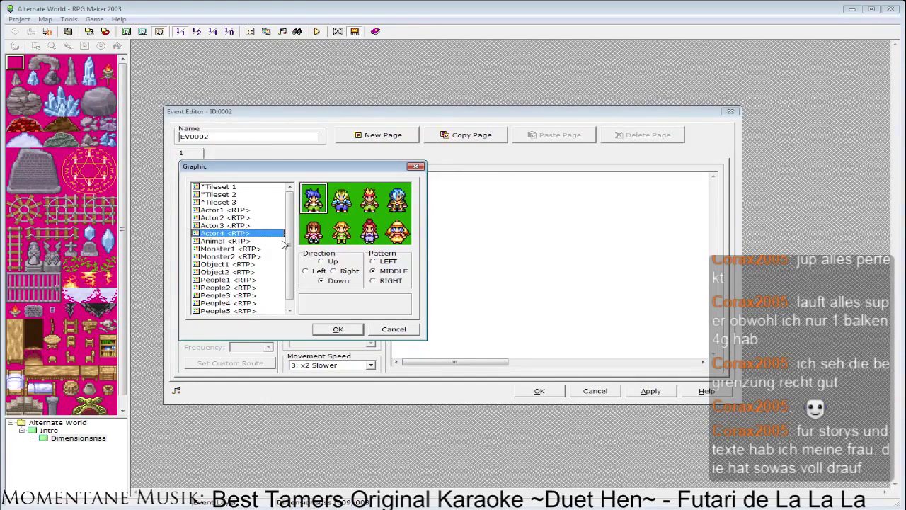
left_click(397, 199)
left_click(329, 261)
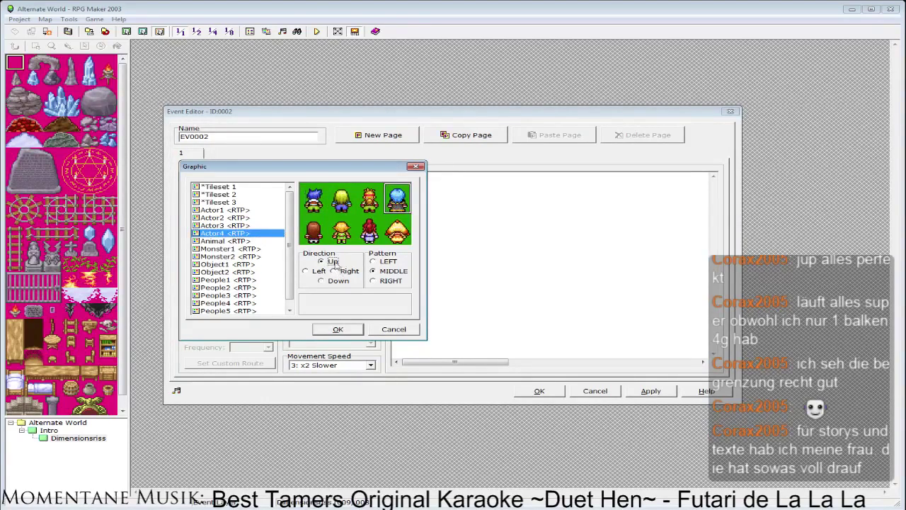
left_click(337, 330)
- Name the event below the tablet Magier A and save it
left_click_drag(181, 136, 230, 134)
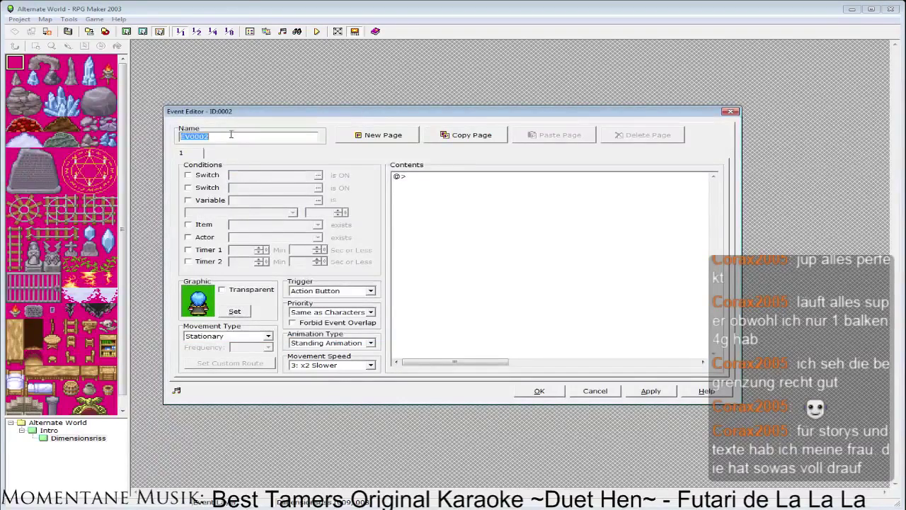
key("BackSpace")
type("H")
type("Magier A")
left_click(539, 390)
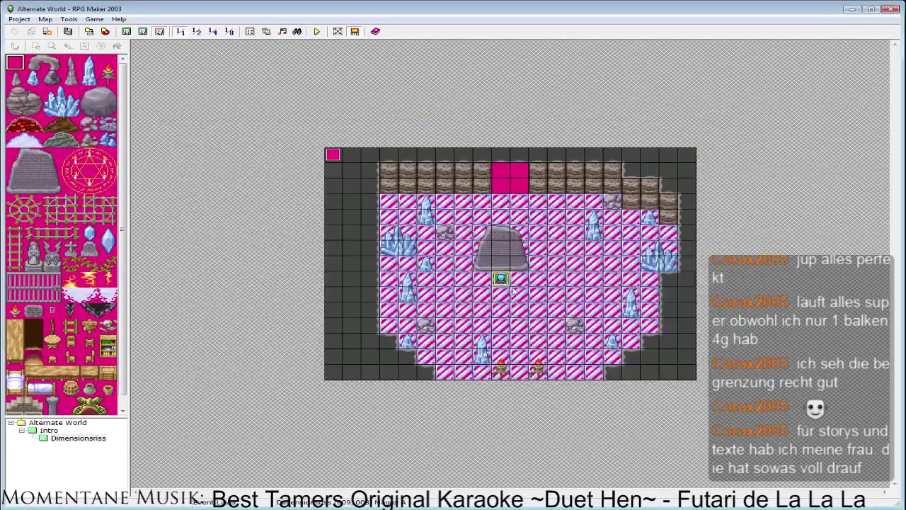
- Copy the Magier A event onto the two floor tiles diagonally below it, one on each side
right_click(502, 279)
left_click(481, 303)
right_click(477, 304)
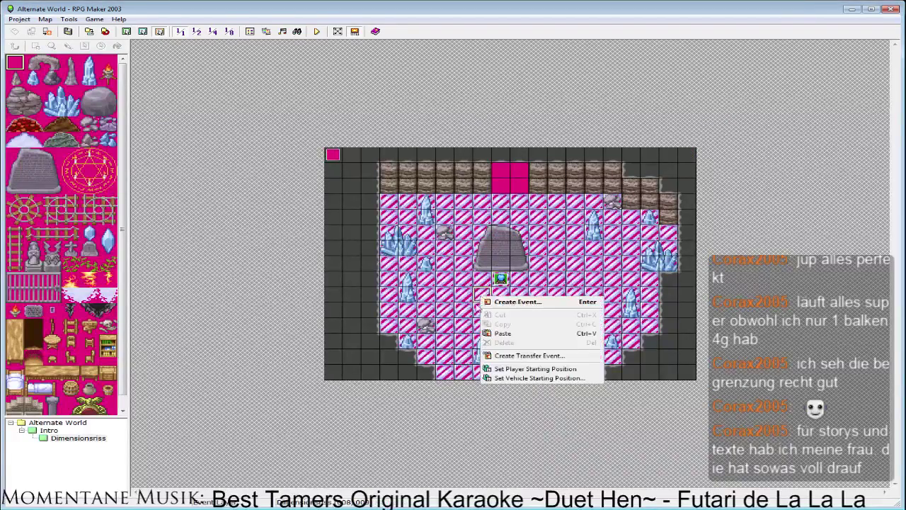
left_click(498, 343)
right_click(518, 298)
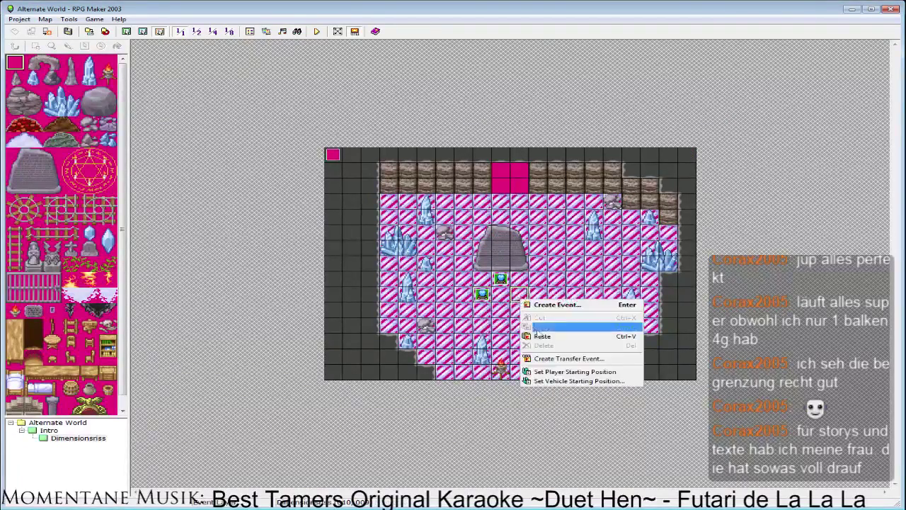
left_click(536, 337)
- Change the left mage copy's graphic to the last character in the Actor4 set, facing up, and save the event
double_click(488, 297)
double_click(209, 311)
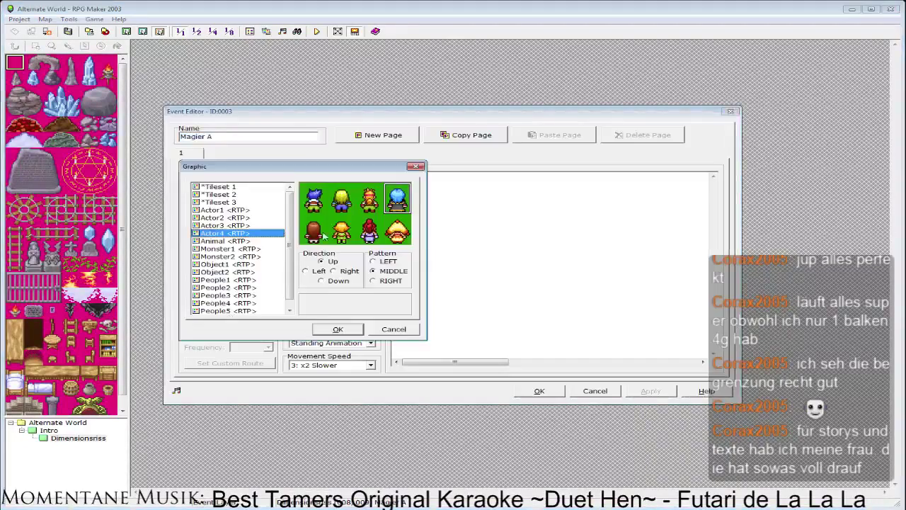
left_click(398, 231)
left_click(338, 329)
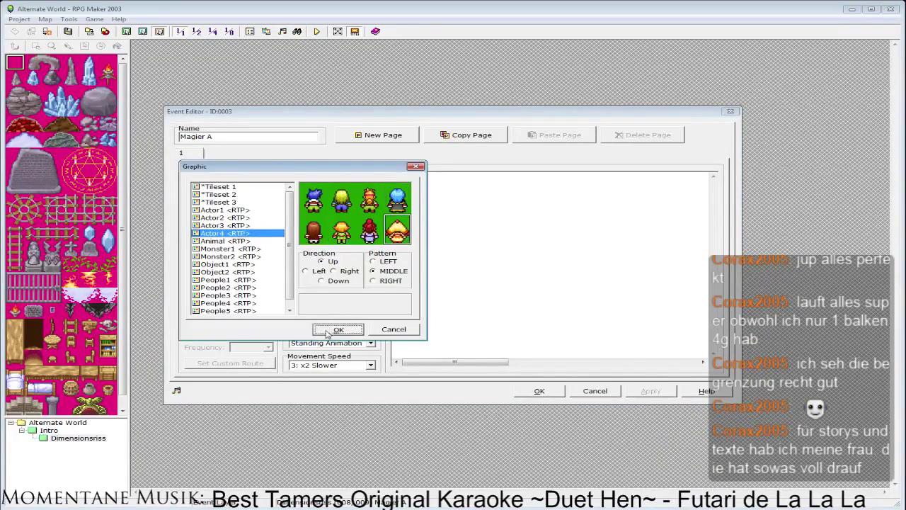
left_click(236, 136)
left_click(249, 136)
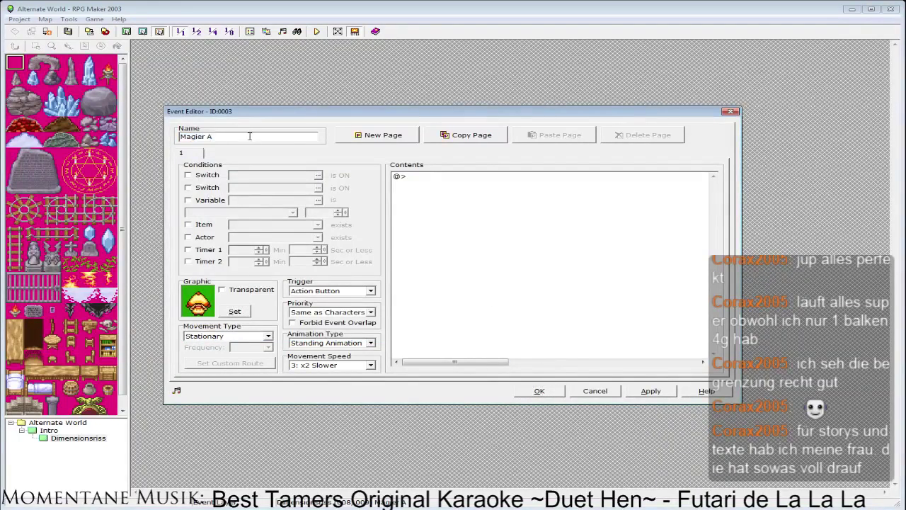
left_click(540, 390)
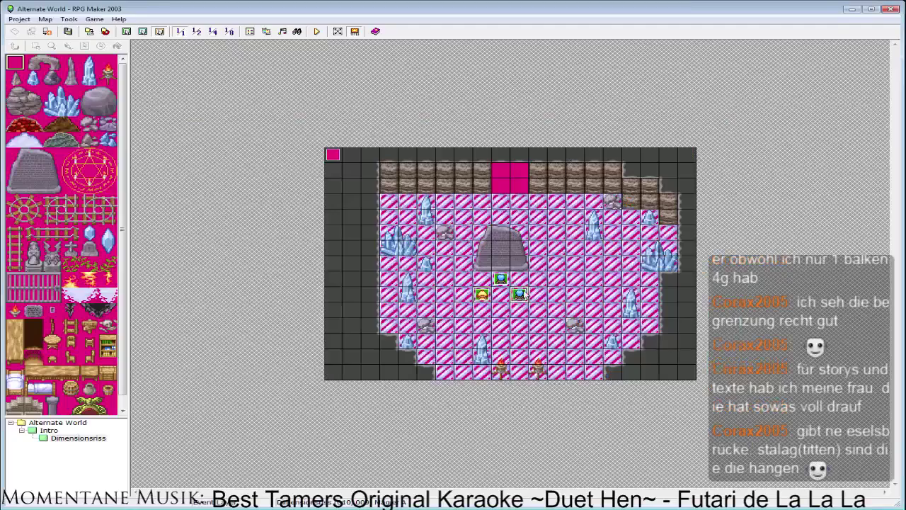
- Change the right mage copy's graphic to the first character in the People2 set, facing up
double_click(525, 293)
left_click(238, 312)
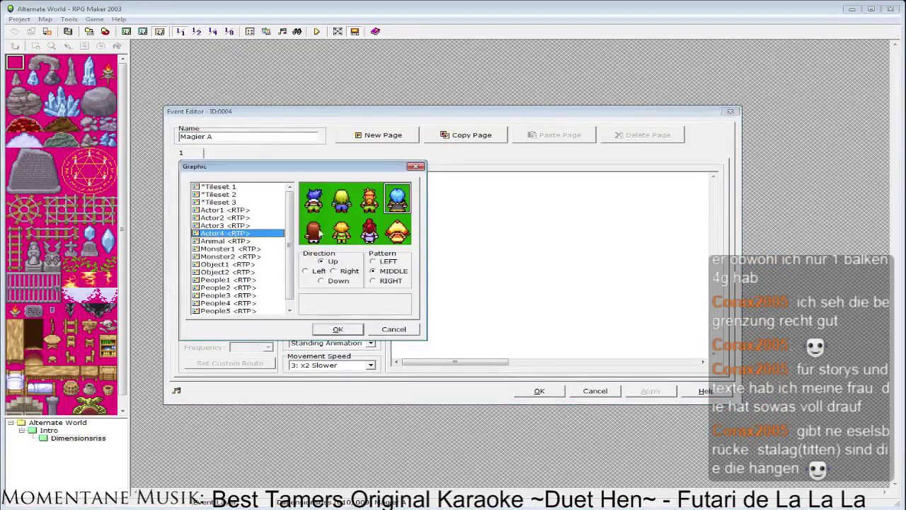
left_click(224, 241)
left_click(241, 256)
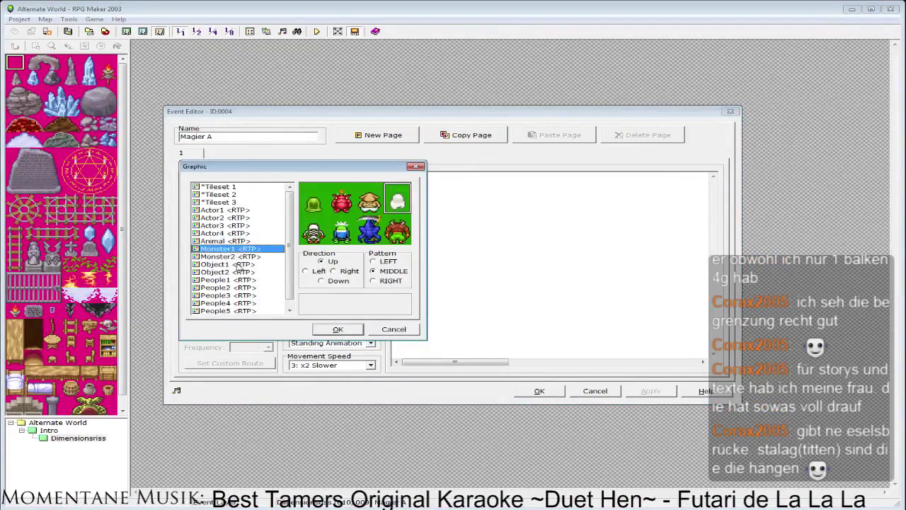
left_click(244, 264)
left_click(245, 280)
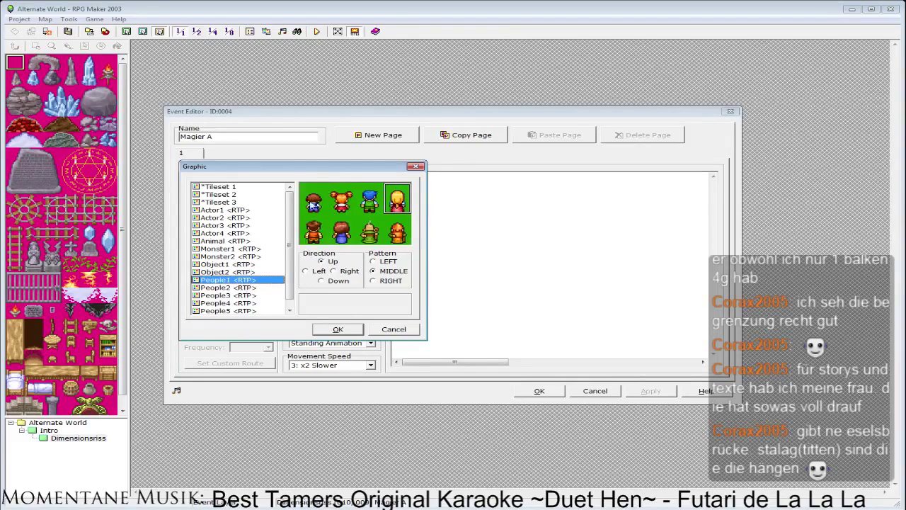
key("Down")
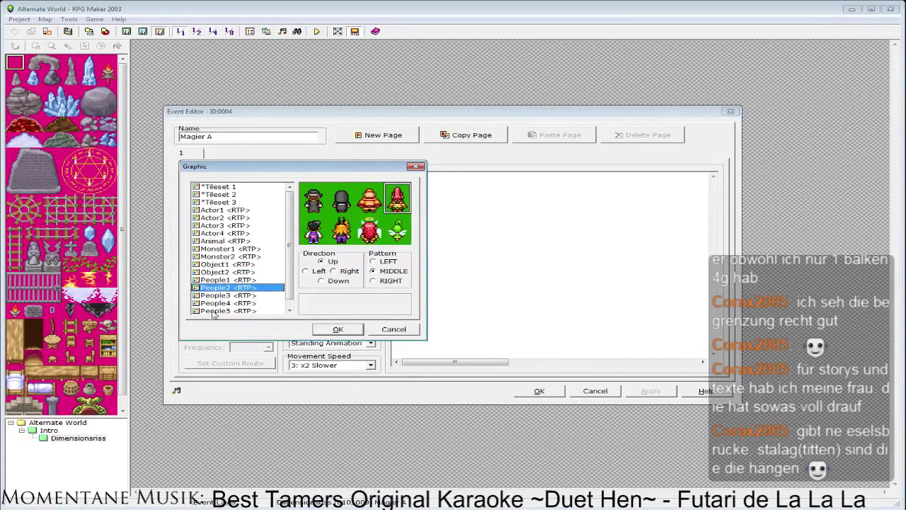
left_click(310, 201)
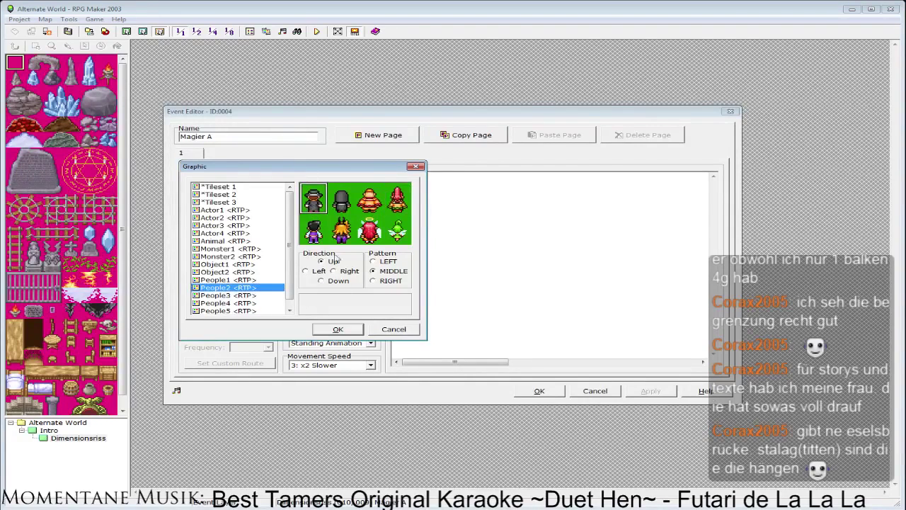
left_click(331, 328)
- Rename the right mage copy as Priester and save the event
double_click(241, 137)
type("P")
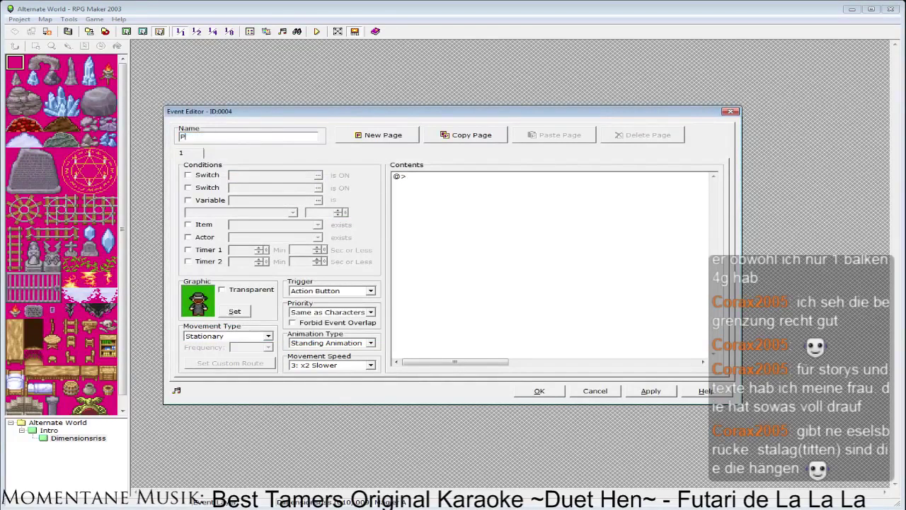
type("riester")
left_click(538, 392)
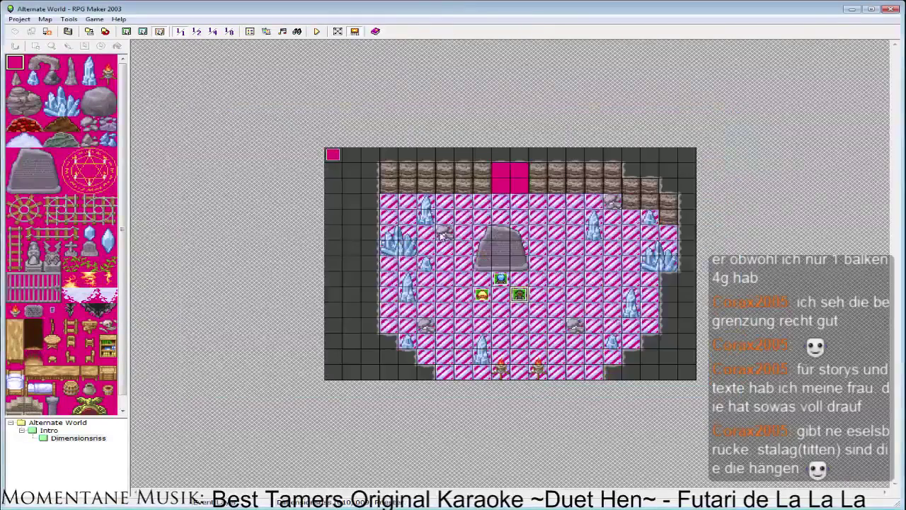
- Create an event on the lower-left tile of the wall opening with the fourth door in Object1's upper row as graphic, and save it
left_click(339, 157)
double_click(501, 184)
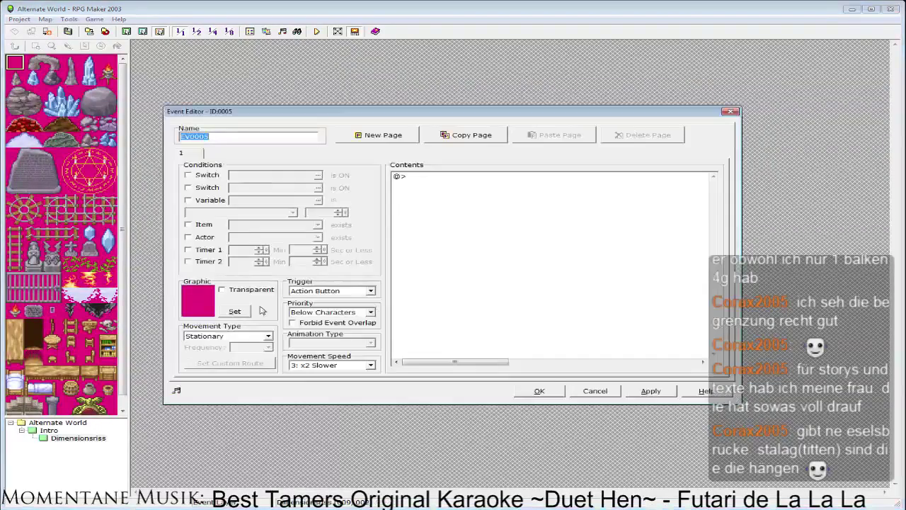
left_click(216, 310)
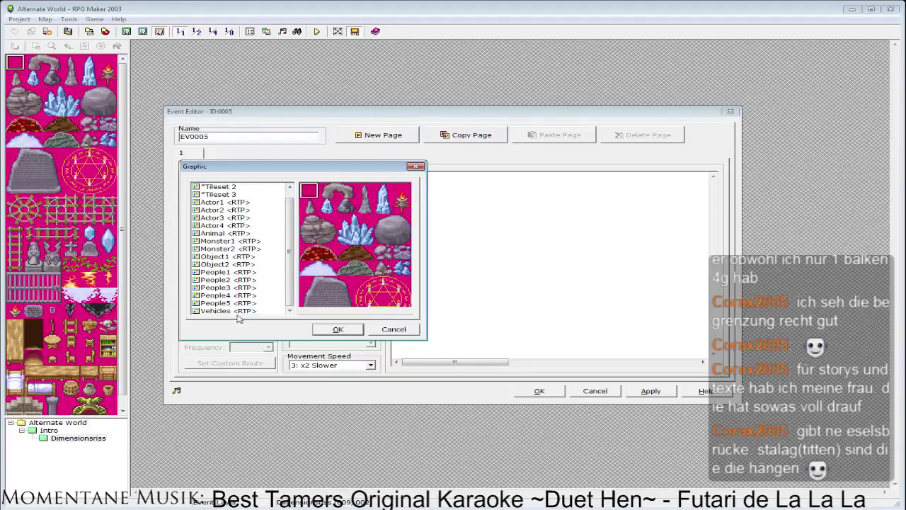
left_click(245, 310)
key("Up")
key("Up")
key("Up")
key("Up")
key("Up")
key("Up")
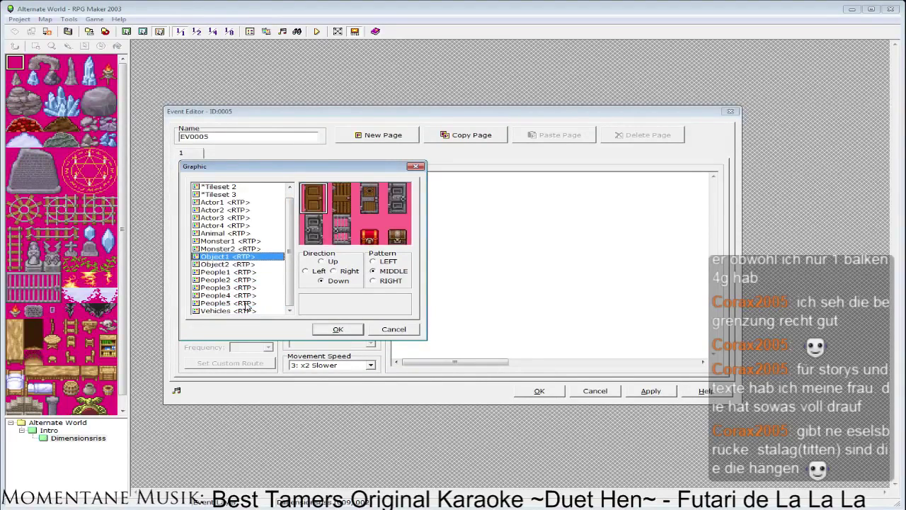
left_click(398, 199)
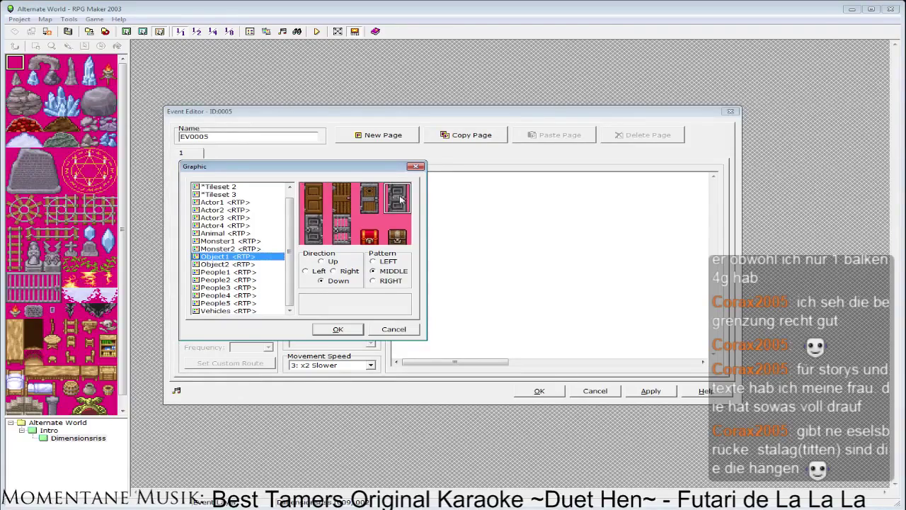
left_click(338, 330)
left_click(540, 390)
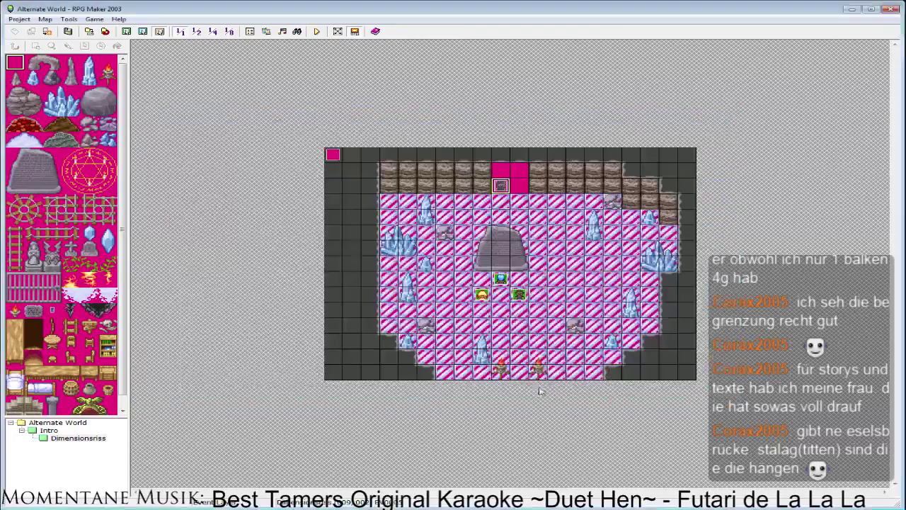
- Create an event on the lower-right tile of the wall opening with the first door in Object1's second row as graphic, and save it
double_click(519, 190)
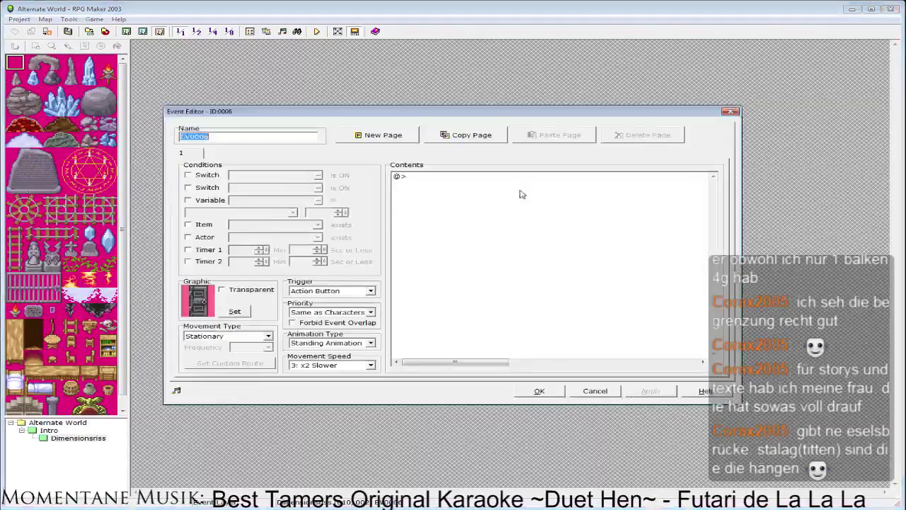
left_click(234, 311)
left_click(314, 229)
left_click(338, 331)
left_click(540, 390)
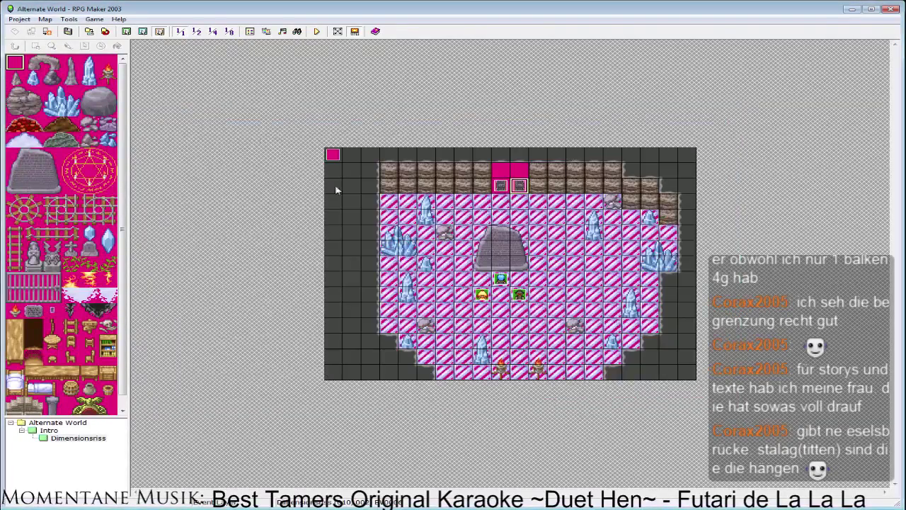
- Add a Change Faceset command to the Auto event using the light-blue-haired face, number 12 of Actor2, displayed left
double_click(332, 155)
double_click(511, 232)
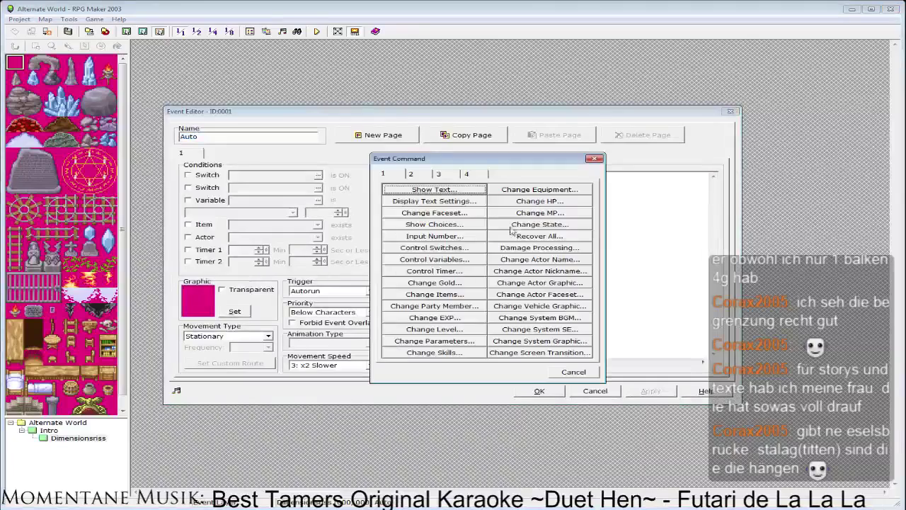
left_click(449, 191)
left_click(487, 295)
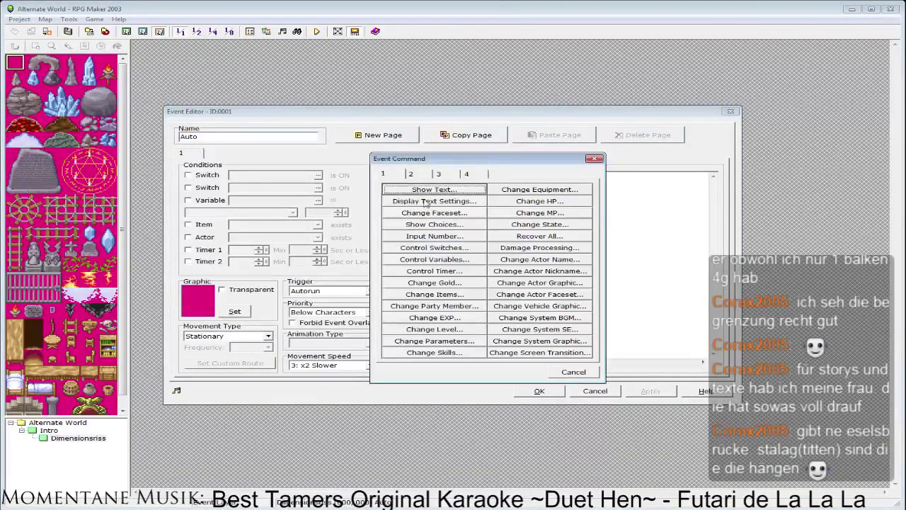
left_click(431, 213)
left_click(467, 267)
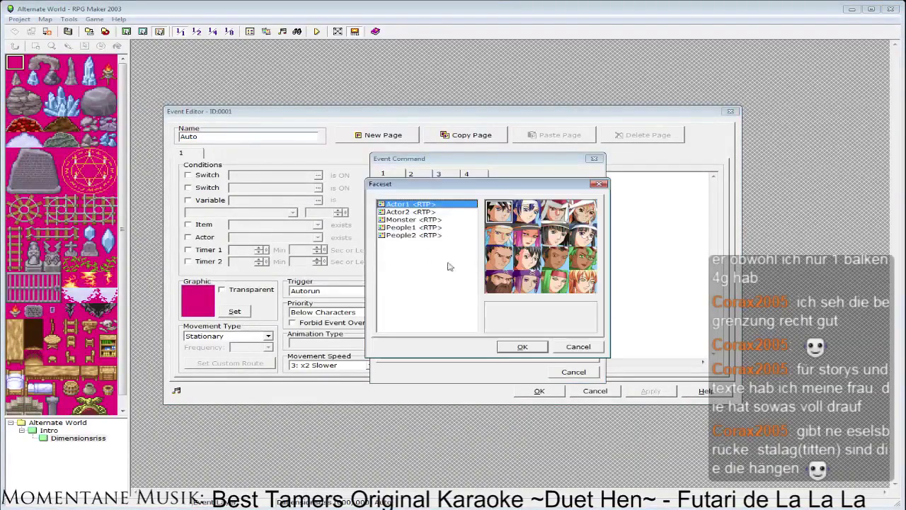
left_click(414, 211)
left_click(582, 257)
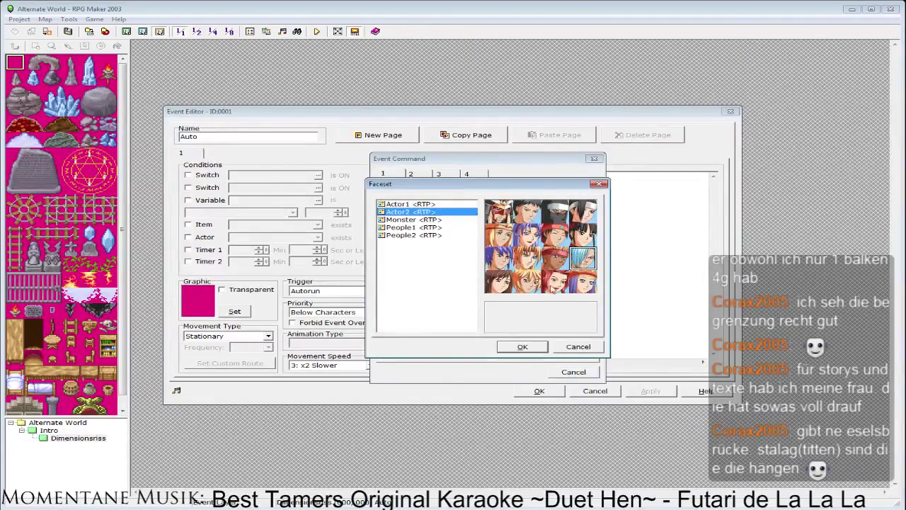
left_click(522, 346)
left_click(416, 309)
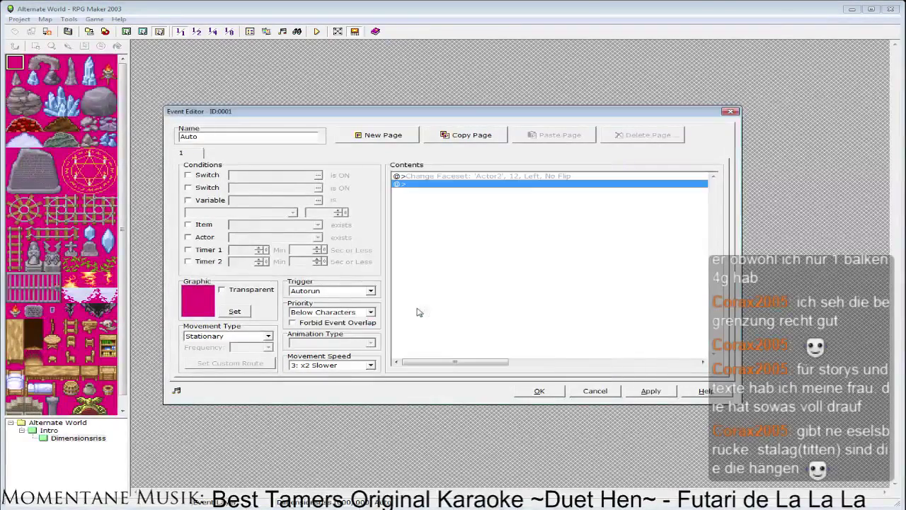
- Add a Show Text message with the speaker line "\c[1]Klaus:\c[0]" and the line "Es wird wieder Zeit. \.Zeit das Siegel von"
double_click(434, 266)
left_click(426, 190)
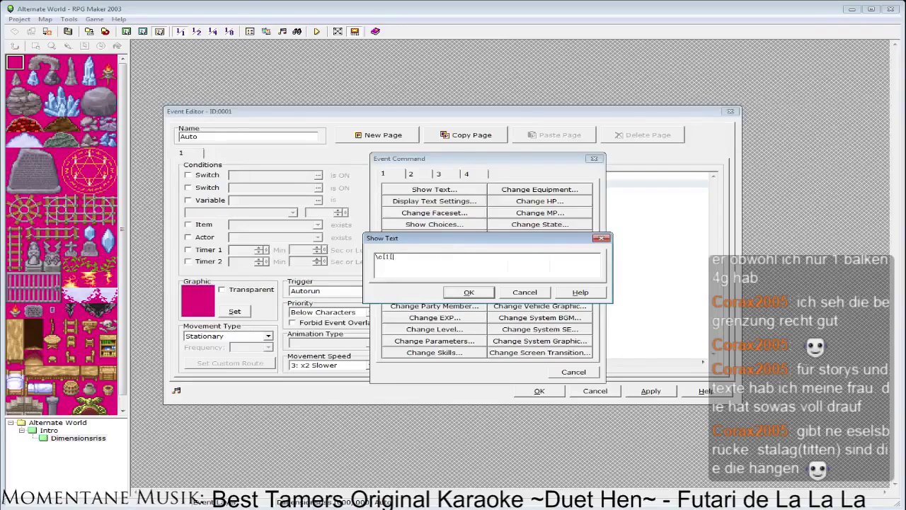
type("\\c[1]Klaus")
key("BackSpace")
type("C")
type("Es wird wieder Zeit. \\.Zeit das Siegel von")
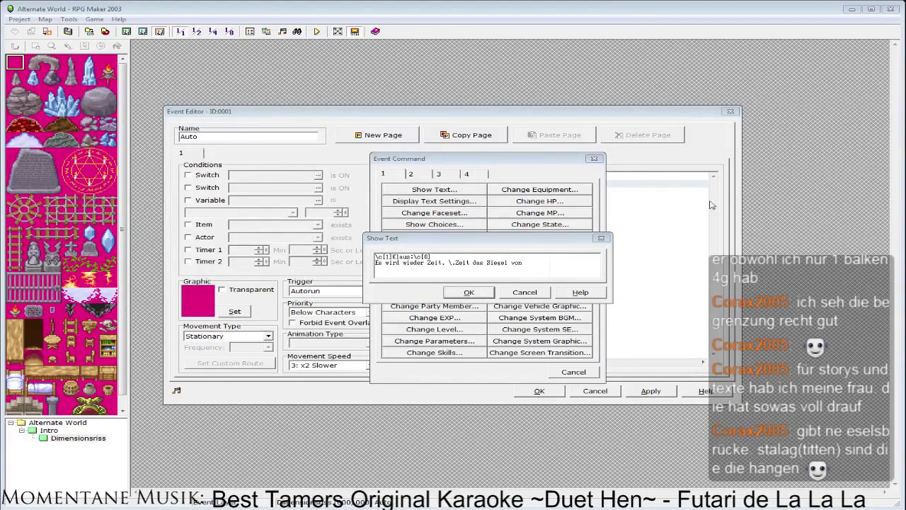
- Continue the message on a new line with "Samigina zu erneuern. Seid ihr bereit, meine"
left_click(538, 267)
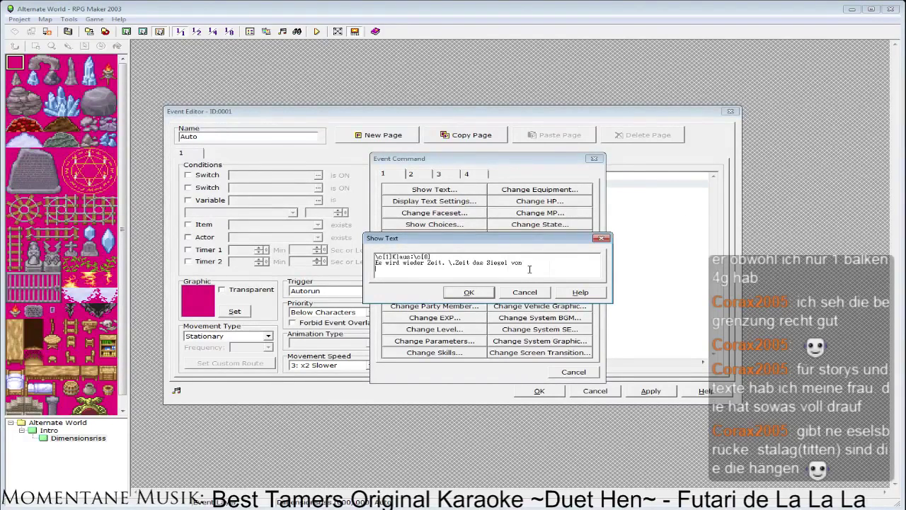
key("Return")
type("Samigina")
key("alt+Tab")
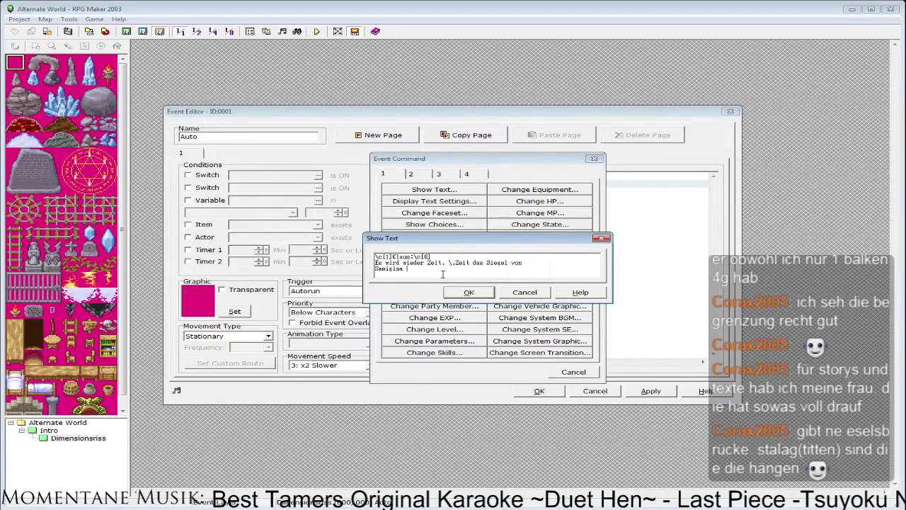
type("zu erneuern. Seid ihr bereit, meine")
- Rewrap the message so its lines break after "Siegel" and after "Seid ihr"
left_click(511, 258)
left_click(509, 263)
key("BackSpace")
left_click(407, 273)
left_click(507, 263)
key("Return")
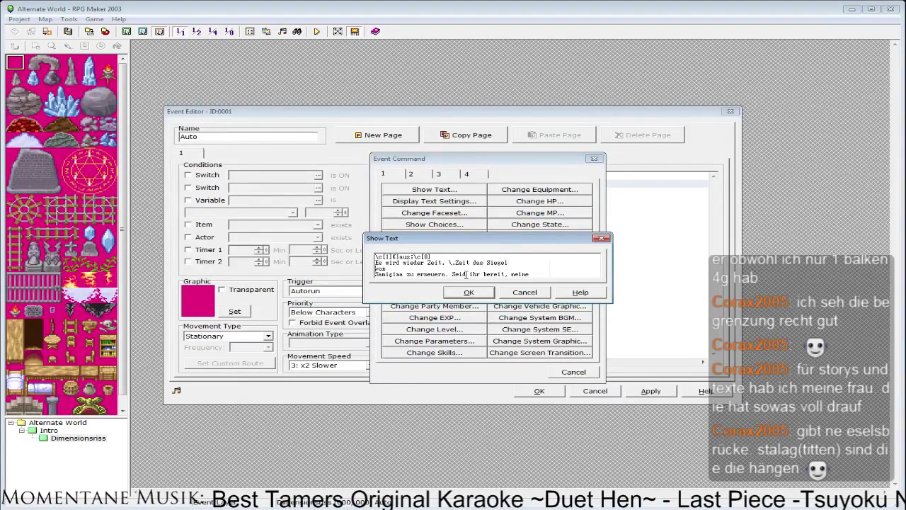
key("BackSpace")
key("Return")
key("End")
key("Delete")
left_click(497, 268)
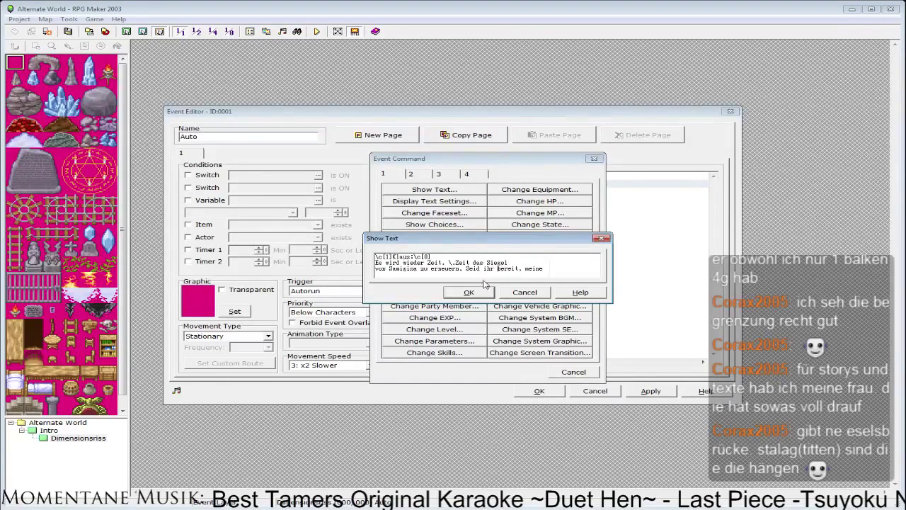
key("BackSpace")
key("Return")
- Finish the message with "Brüder und Schwestern?" and save the Auto event
type("Brüder und Schwe")
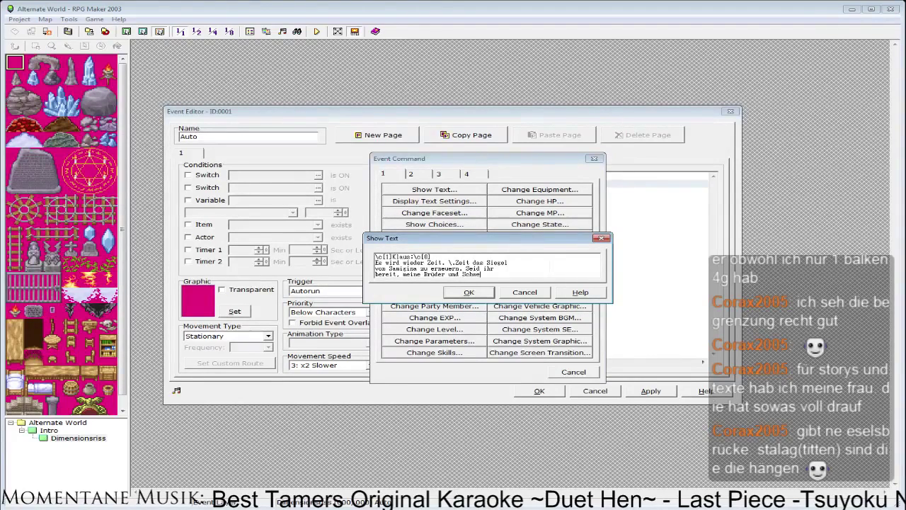
type("stern?")
left_click(469, 293)
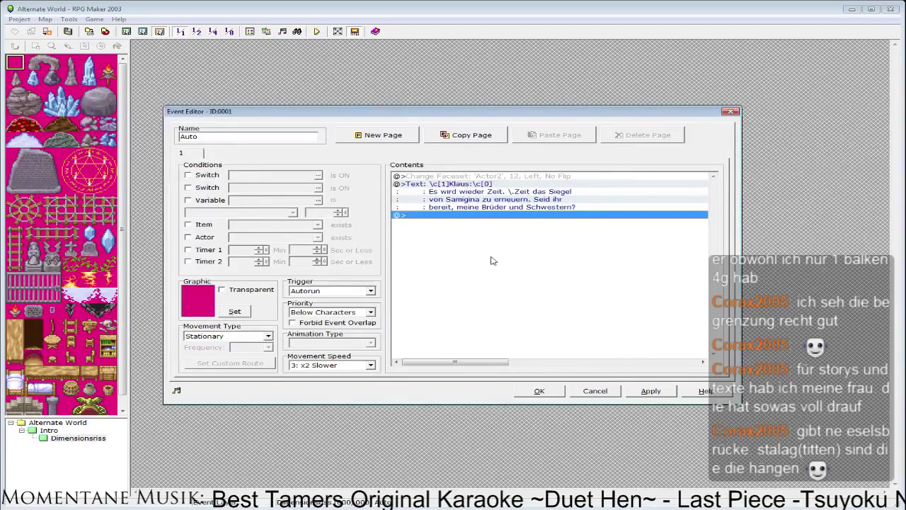
double_click(494, 260)
left_click(574, 373)
left_click(540, 391)
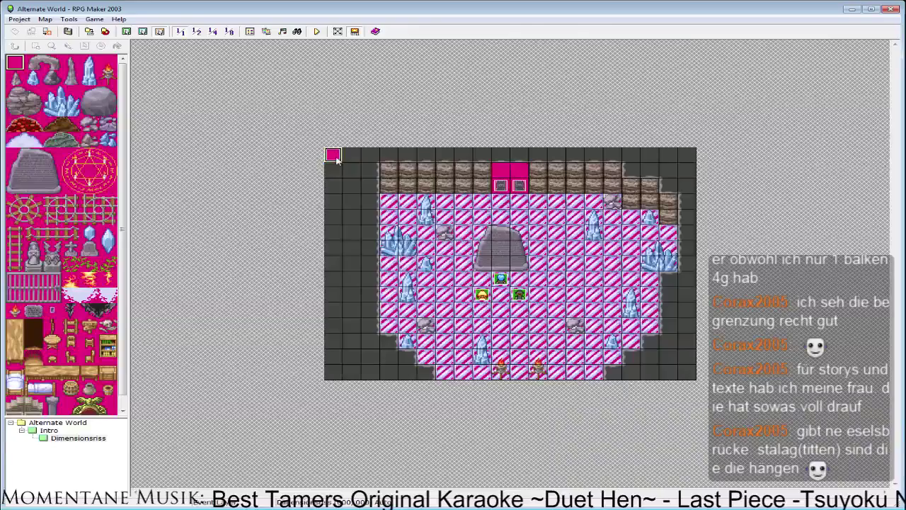
- Add a second Change Faceset command to the end of the Auto event using the first face in People1's third row, displayed left
double_click(336, 159)
double_click(466, 212)
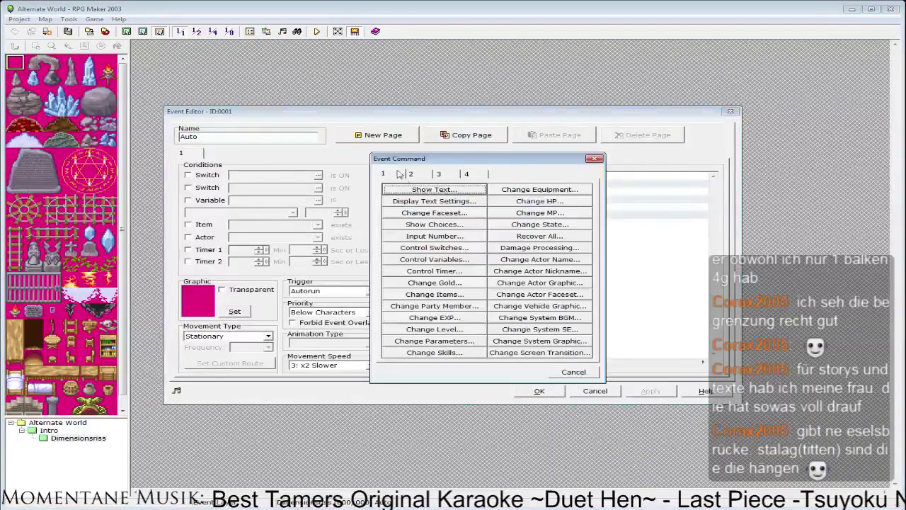
left_click(467, 213)
left_click(465, 270)
left_click(424, 228)
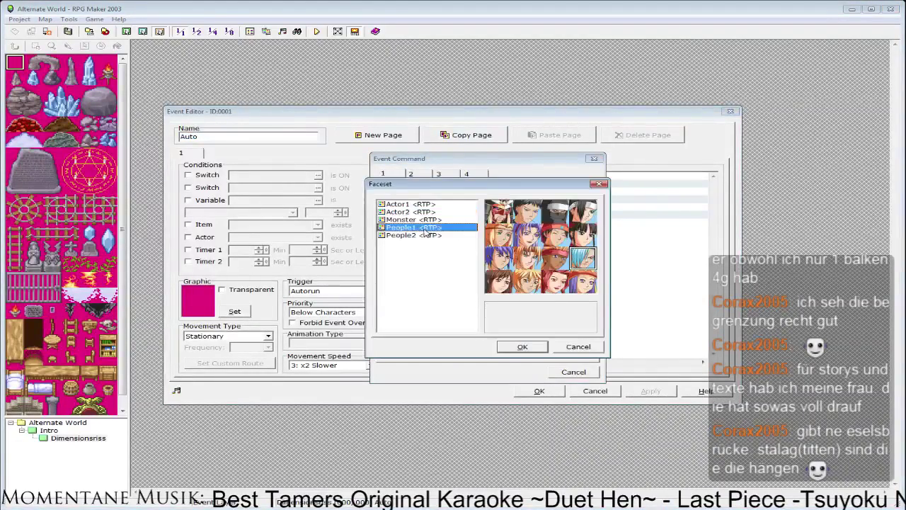
left_click(499, 259)
left_click(522, 346)
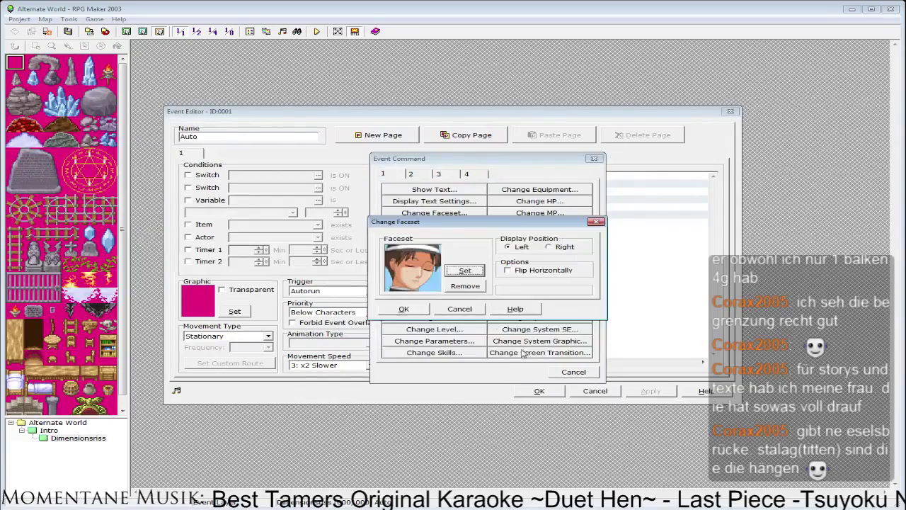
left_click(403, 309)
- Add a Show Text message after the second faceset change, starting the speaker line with "\C[2]Egino"
double_click(453, 272)
left_click(421, 190)
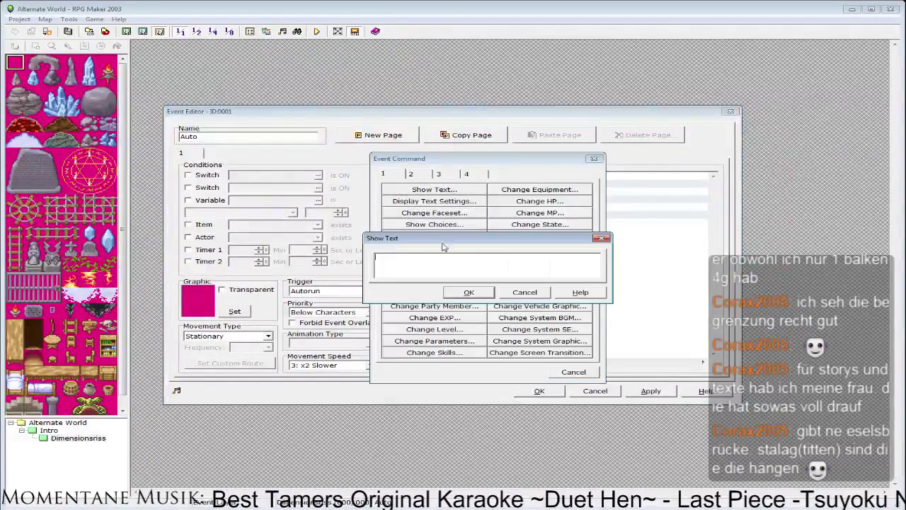
type("\\C[2]")
key("alt+Tab")
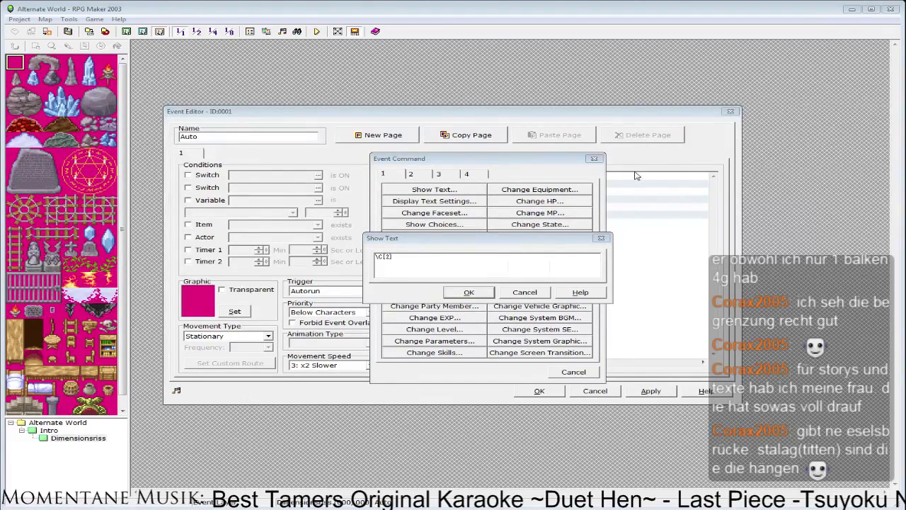
left_click(466, 251)
type("Ezino")
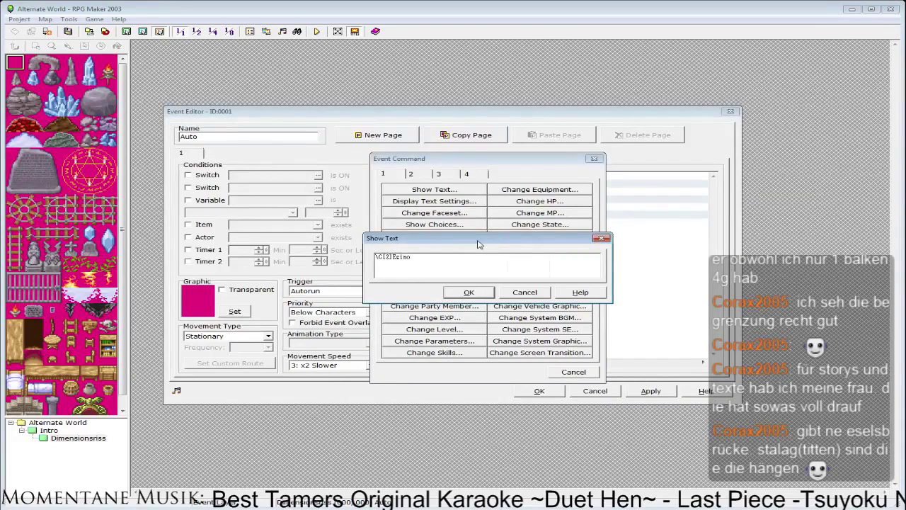
- Complete the message's speaker line as "\C[2]Egino:\C[0]" and start a new line beneath it
key("Left")
key("Left")
key("BackSpace")
key("BackSpace")
type("]]")
type(":")
type("[")
key("BackSpace")
type("\\c[0]")
key("BackSpace")
key("BackSpace")
key("BackSpace")
key("BackSpace")
type("C[0]")
key("Return")
- Write Egino's message "Ich bin immer bereit, das wisst Ihr doch.", breaking the line after "Ihr", and save it
type("Ich bin immer bereit, das wisst")
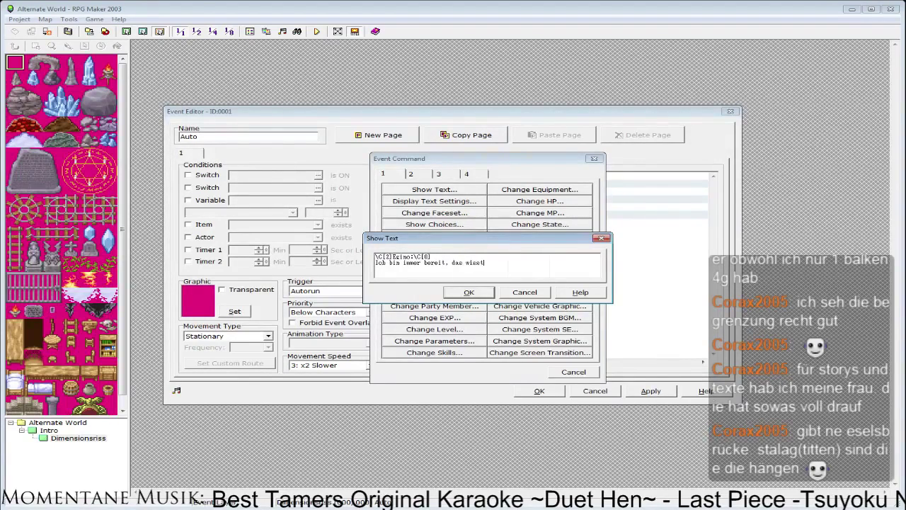
type(" Ihr doch")
key("Left")
key("Left")
key("Left")
key("Left")
key("BackSpace")
key("Return")
left_click(469, 291)
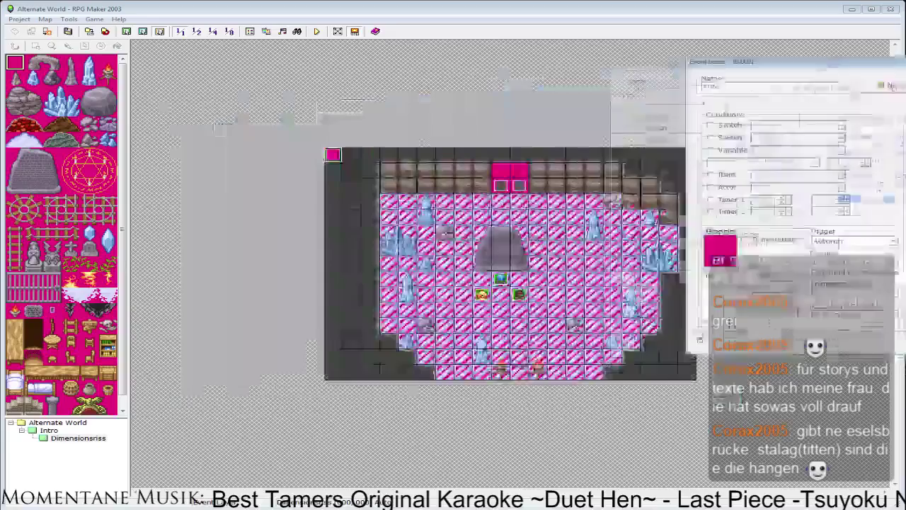
- Add a Change Faceset command at the end of the Auto event using the last face in Actor2, displayed left
left_click_drag(502, 112, 497, 117)
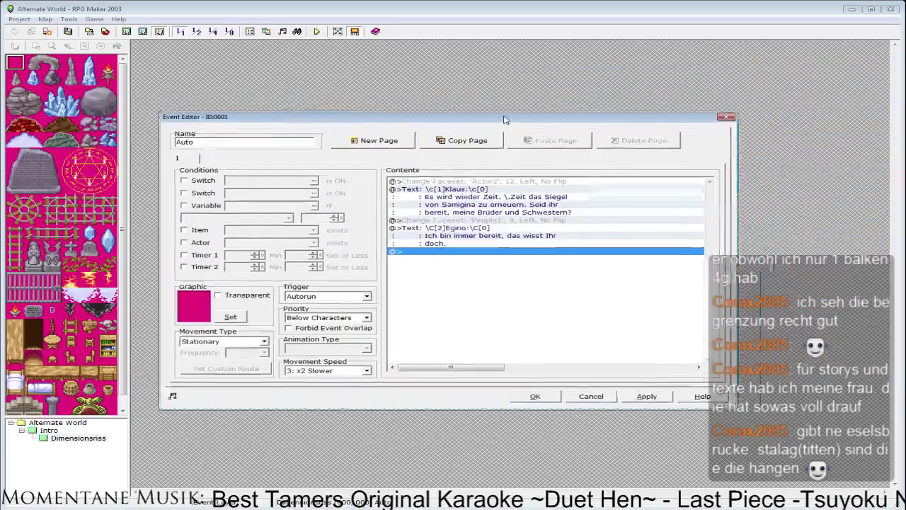
double_click(592, 315)
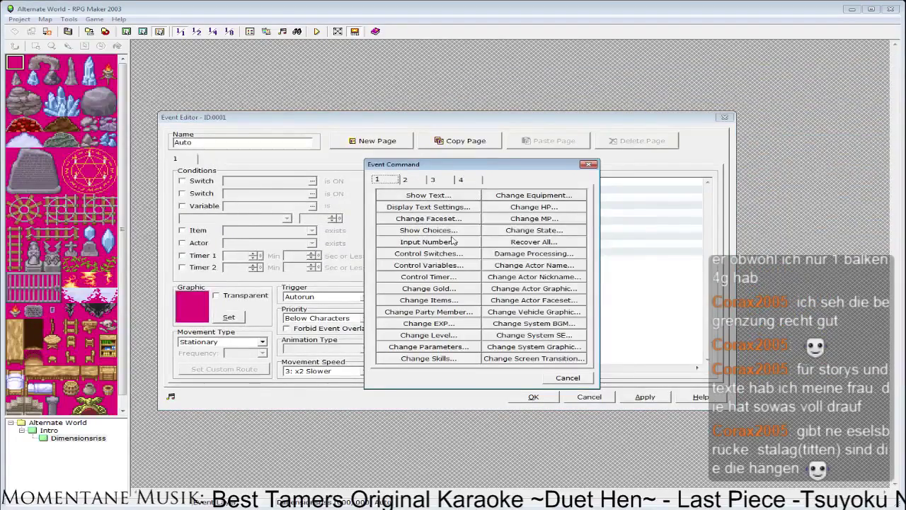
left_click(434, 217)
left_click(461, 276)
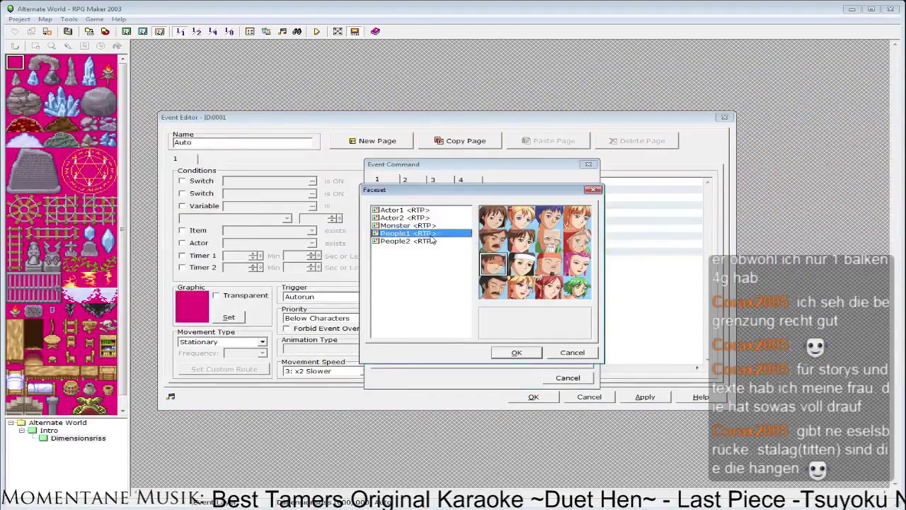
left_click(418, 218)
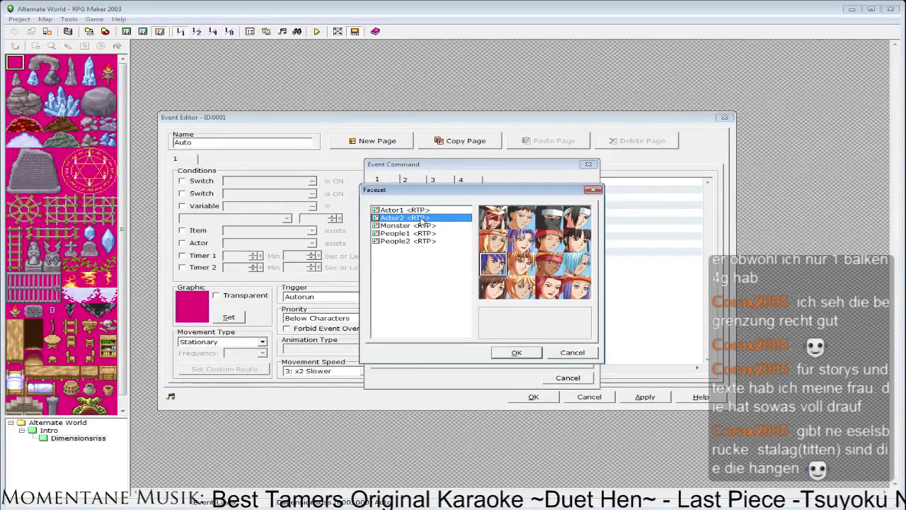
left_click(510, 352)
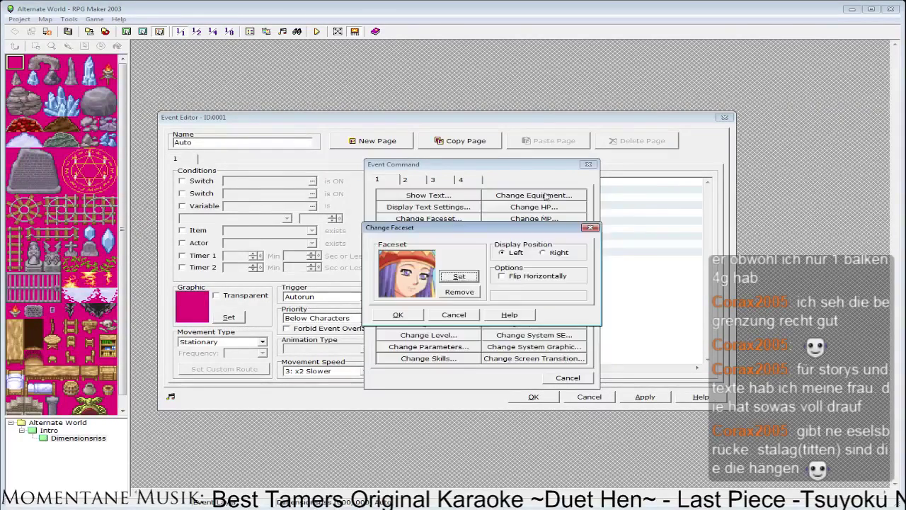
left_click(397, 315)
- Copy Egino's message to the end of the event and change the copy's speaker name to "Keila"
left_click(438, 228)
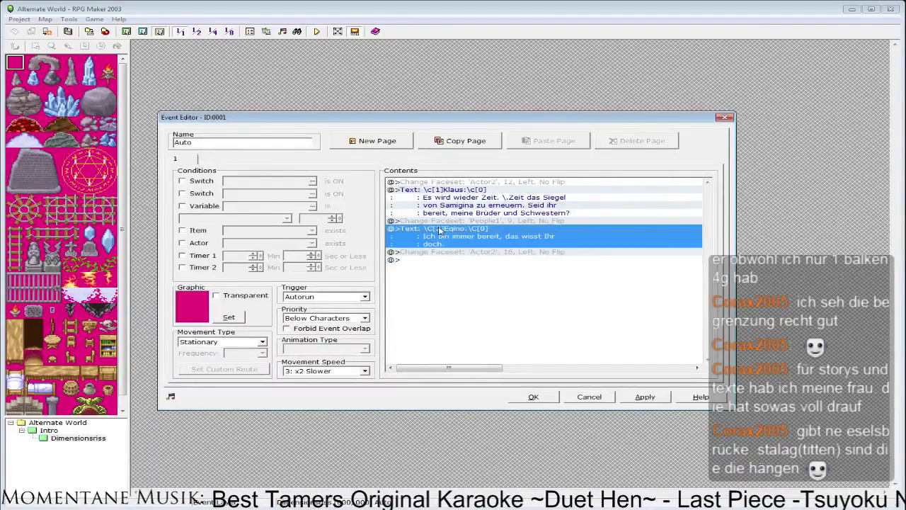
key("ctrl+v")
double_click(441, 283)
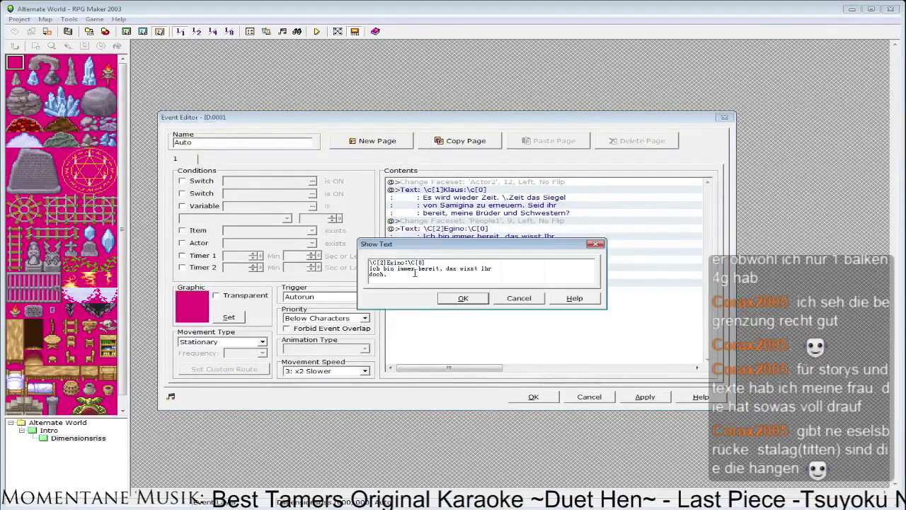
left_click_drag(407, 263, 401, 263)
key("alt+Tab")
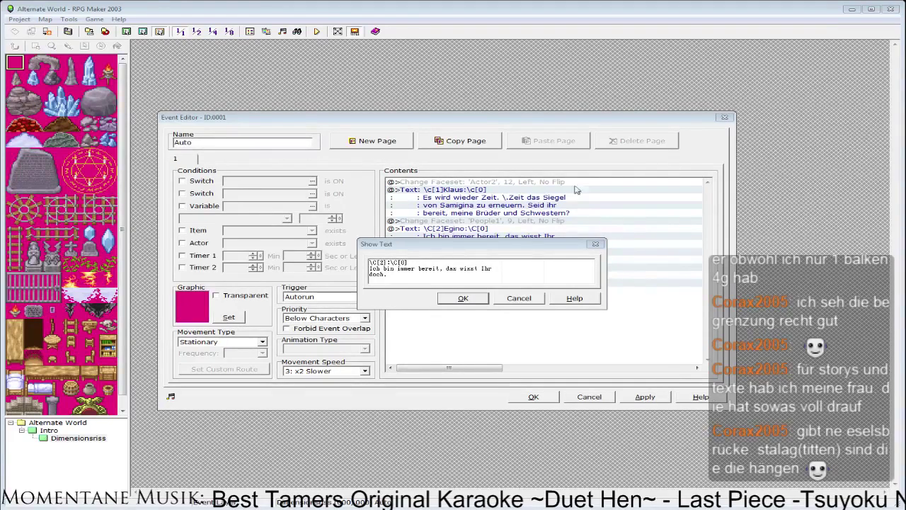
left_click(382, 262)
type("Keila")
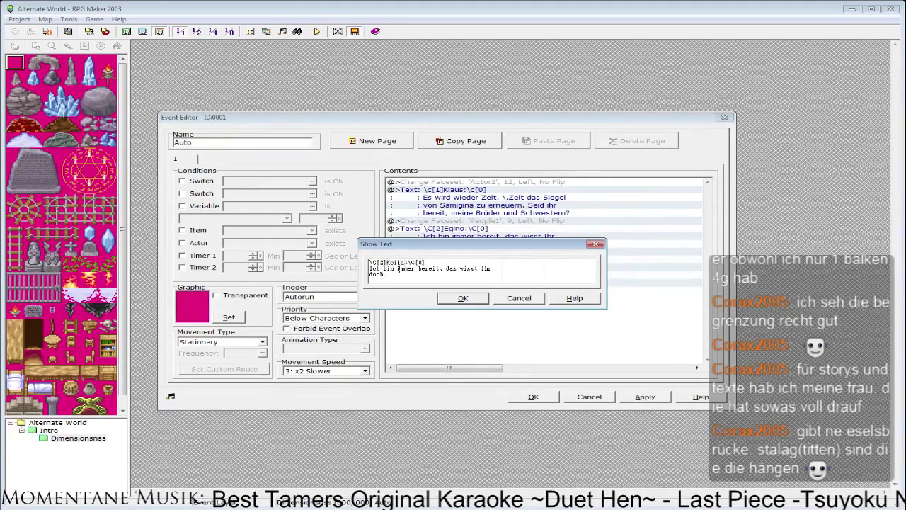
- Replace the text under Keila's name with "Aber sicher doch, mein Herr!" and save the message
left_click_drag(387, 274, 369, 268)
key("BackSpace")
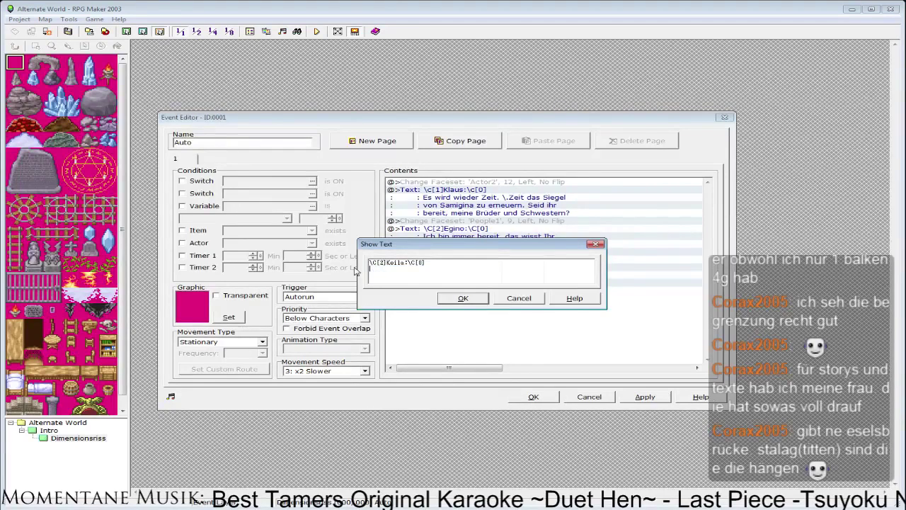
type("Aber sicher doch, mein Herr!")
left_click(456, 302)
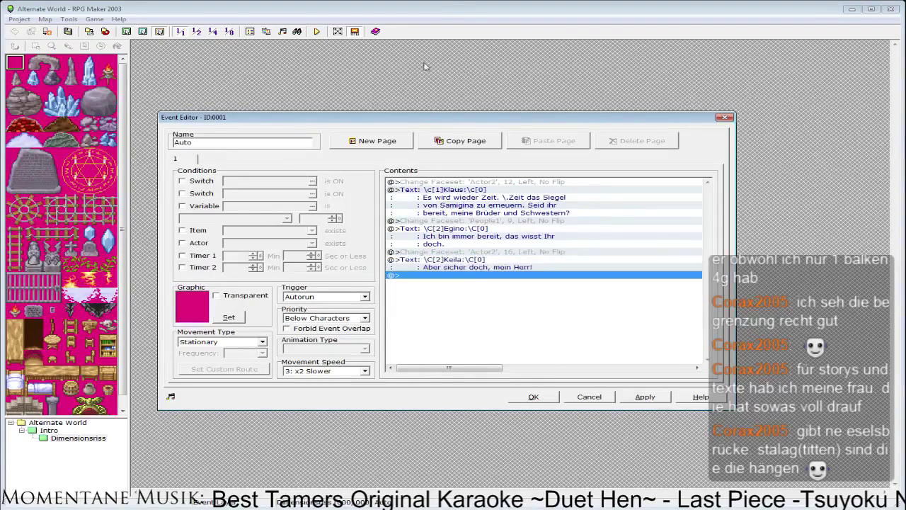
double_click(496, 304)
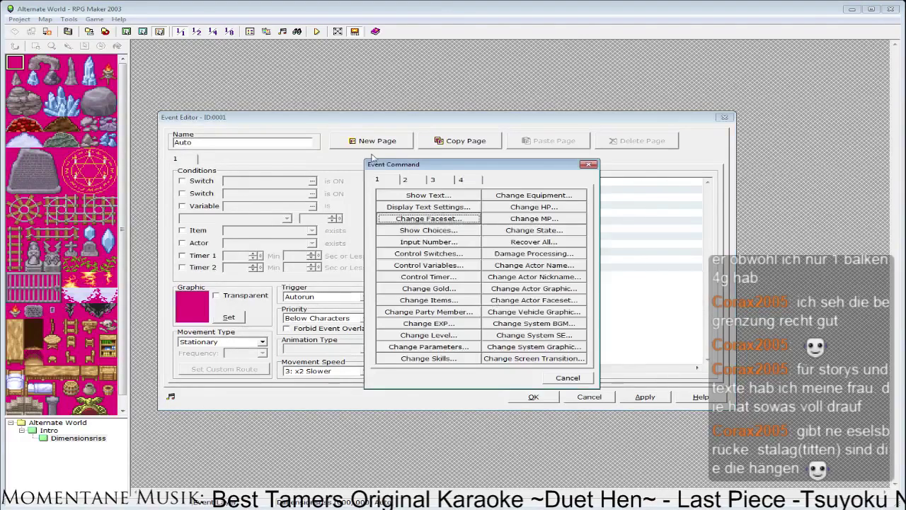
left_click_drag(387, 160, 464, 160)
left_click(643, 370)
- Copy the opening faceset change together with Klaus's first message to the end of the event
left_click(472, 189)
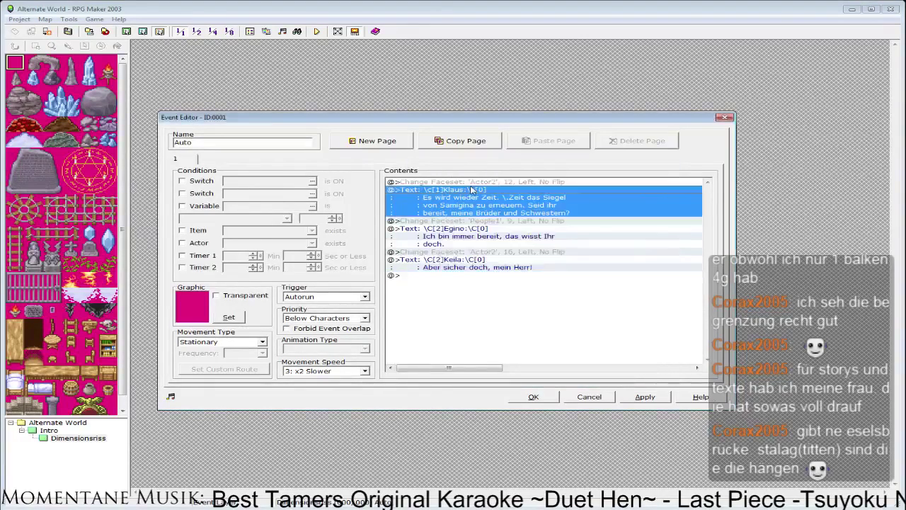
left_click(484, 182)
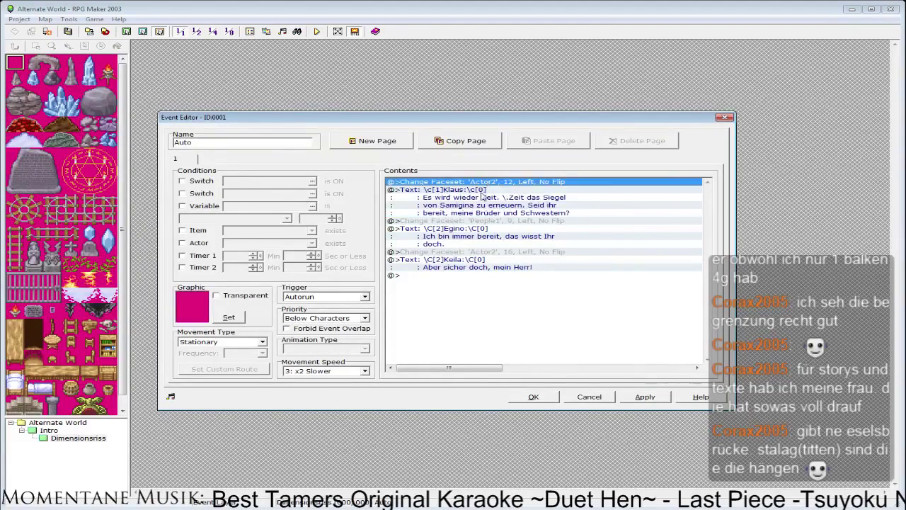
left_click(479, 198, "shift")
key("ctrl+c")
left_click(460, 275)
key("ctrl+v")
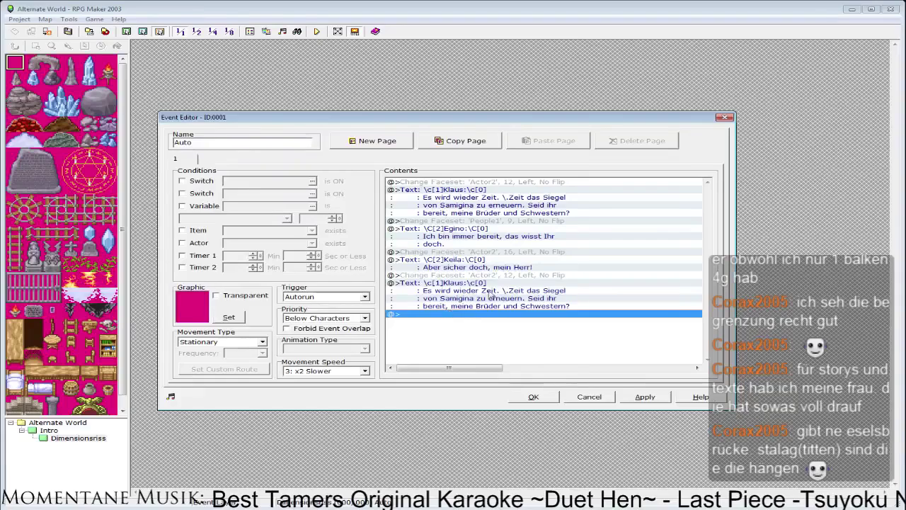
- Replace the copied Klaus message's text with "Nun denn! \.Lasset uns beginnen!" and save it
double_click(496, 283)
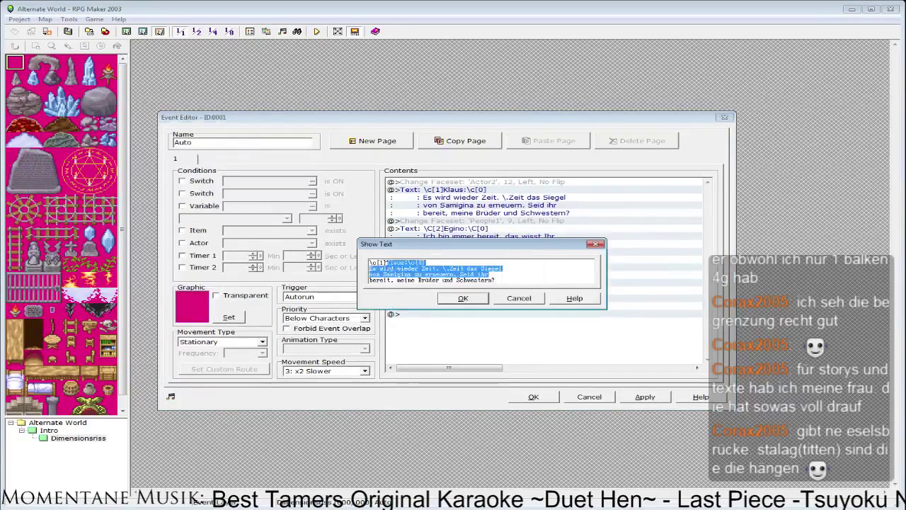
left_click_drag(495, 279, 345, 266)
type("N")
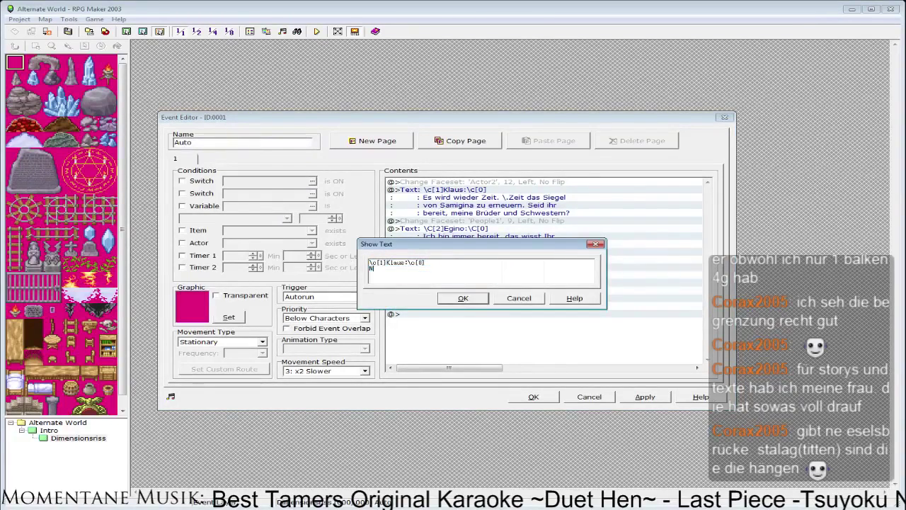
type("un denn! \\.Lasset uns beginnen!")
left_click(460, 299)
- Add a Wait command of 1.5 seconds at the end of the event
left_click(473, 313)
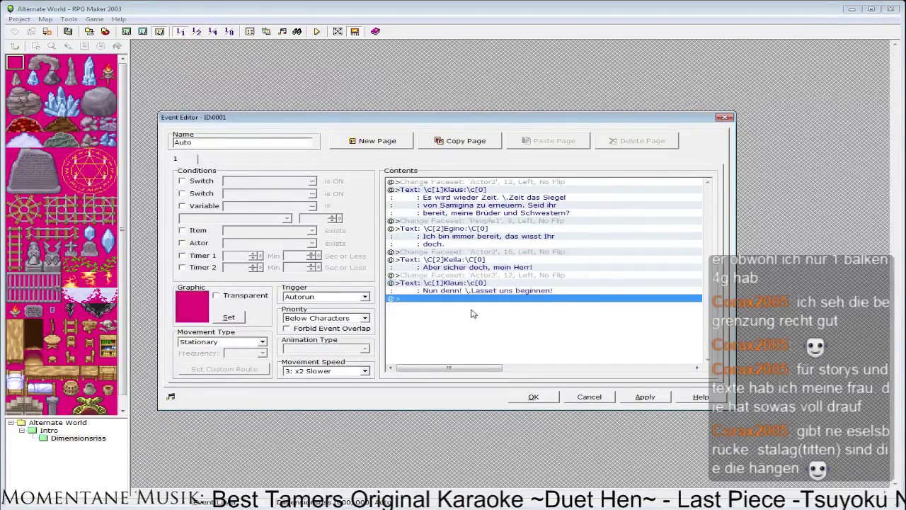
double_click(415, 314)
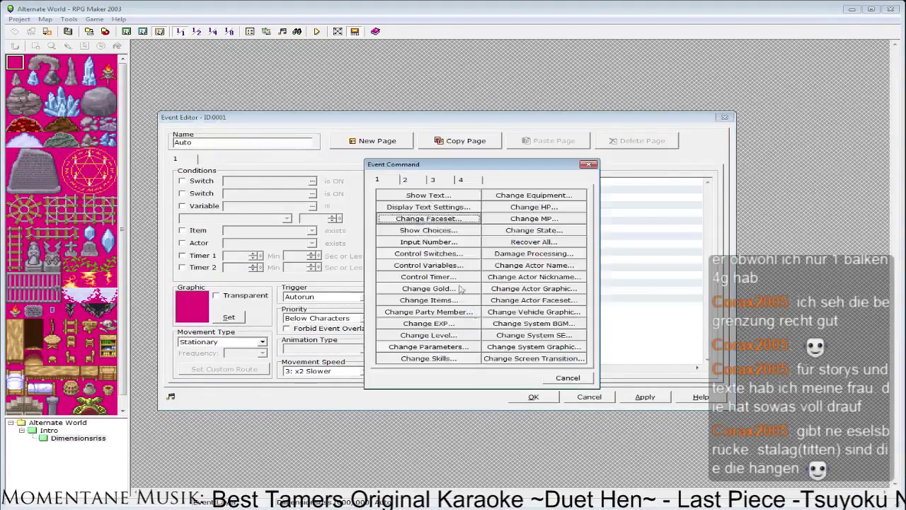
left_click(405, 181)
left_click(533, 358)
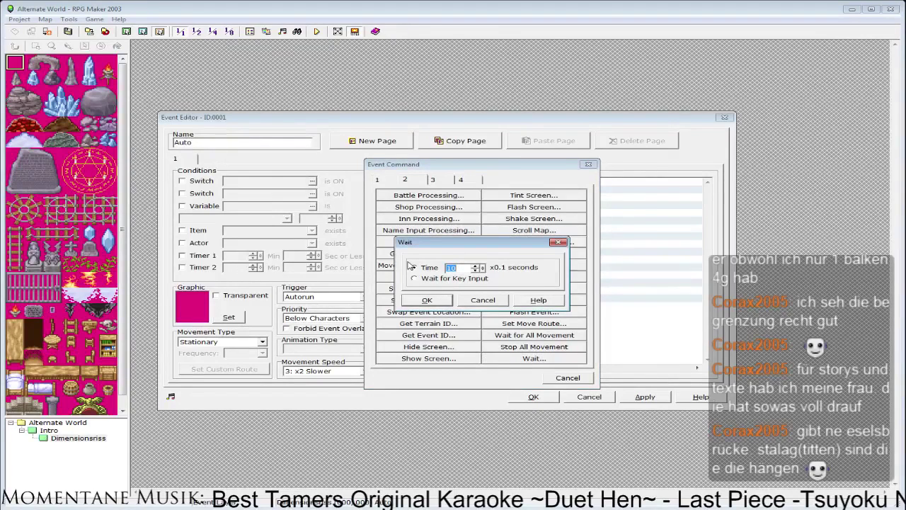
type("1,5")
left_click(427, 299)
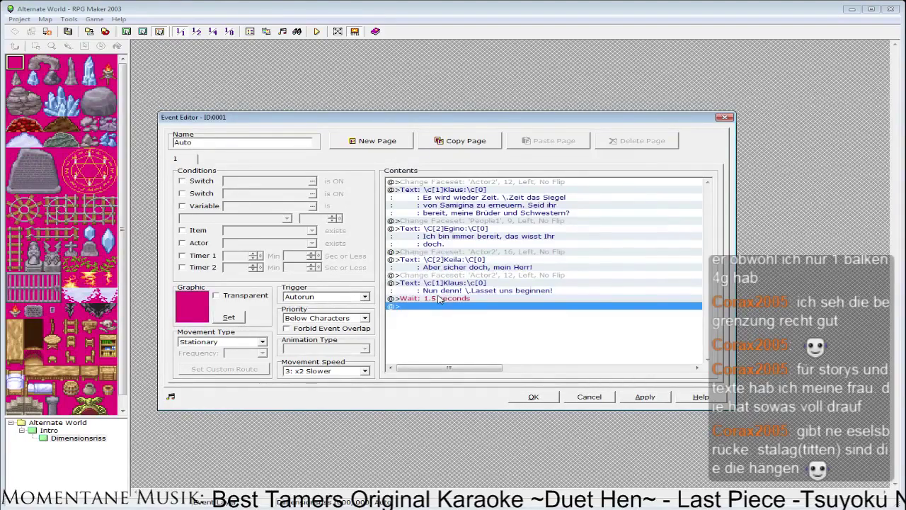
- Copy Klaus's latest faceset change and message to the end of the event, after the wait
double_click(437, 322)
left_click(589, 382)
left_click(480, 276)
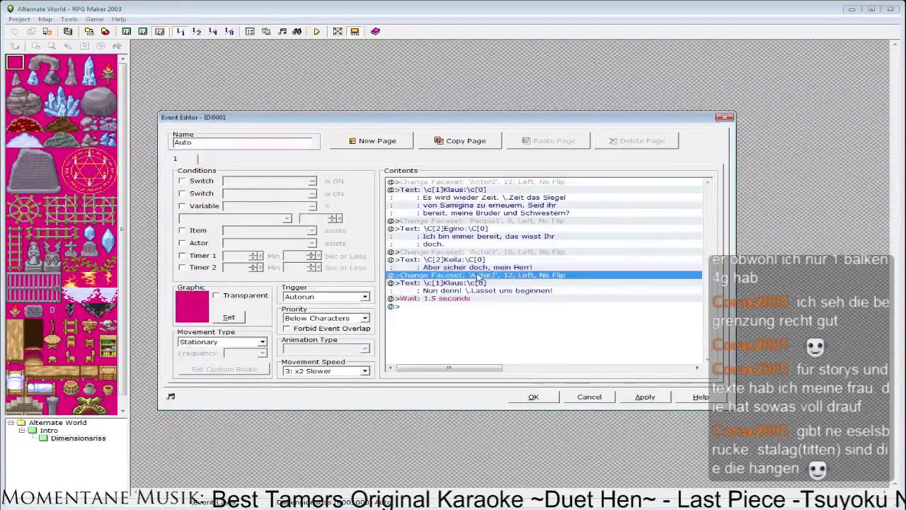
left_click_drag(479, 278, 436, 273)
key("ctrl+c")
left_click(474, 306)
key("ctrl+v")
- Replace the text of the Klaus message after the wait with "Ommmmm..." and save it
double_click(453, 313)
key("End")
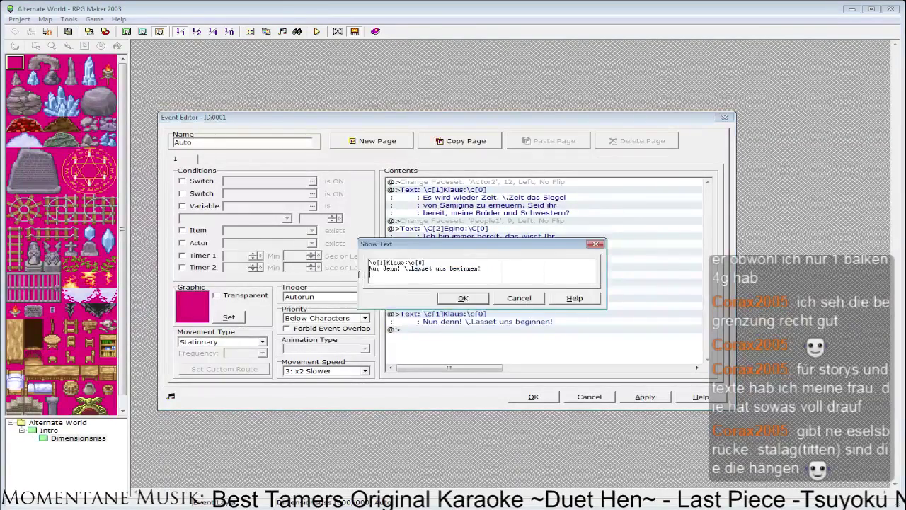
key("shift+Home")
type("Ummmmm")
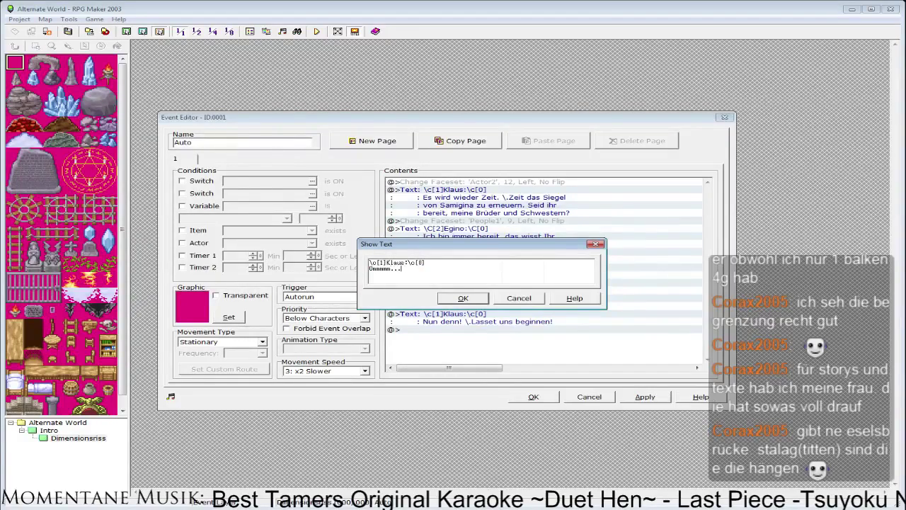
left_click(462, 299)
- Copy Egino's faceset change and message to the end of the event, after Klaus's "Ommmmm..."
left_click_drag(481, 221, 480, 232)
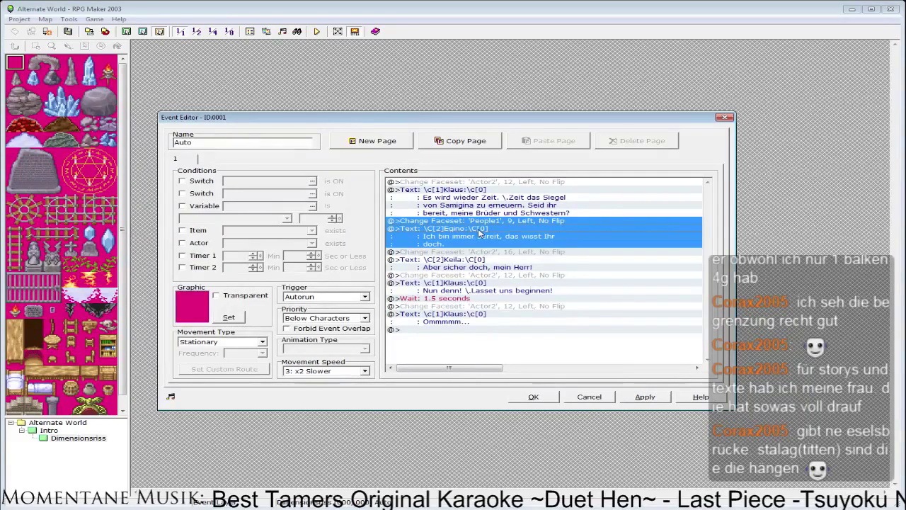
left_click(495, 330)
key("ctrl+v")
double_click(483, 330)
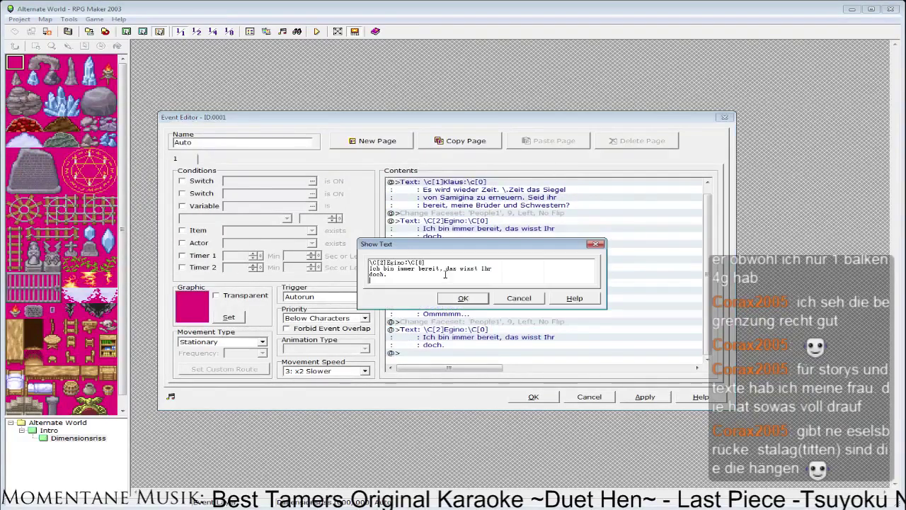
type("a")
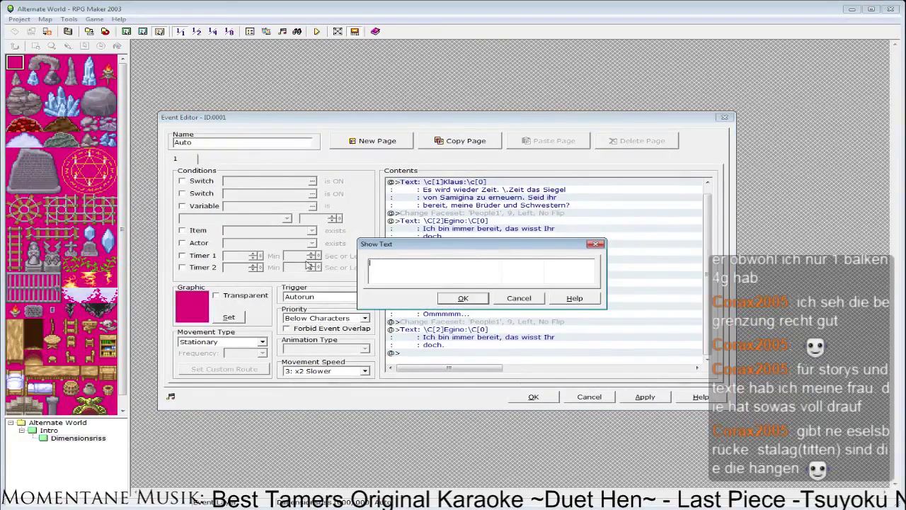
key("ctrl+a")
left_click(519, 298)
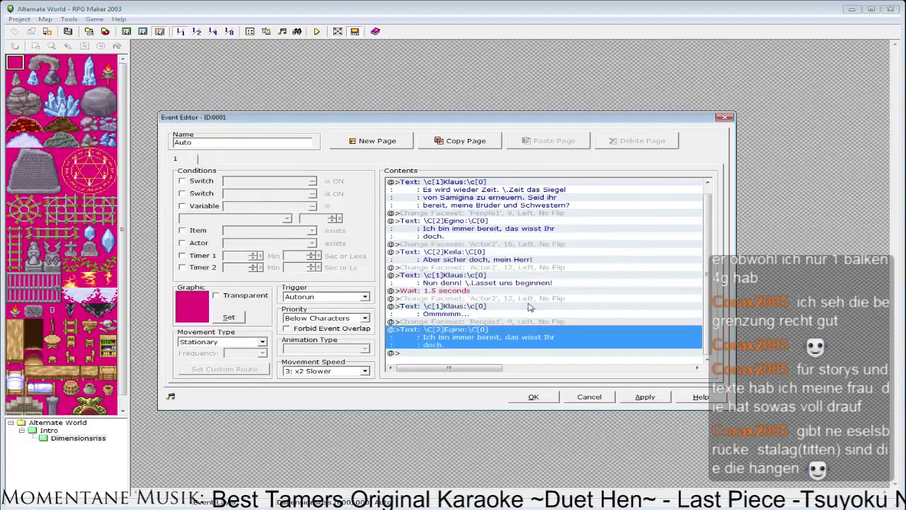
- Replace the text of Egino's copied message with "Ammmm...", keeping the speaker line, and save it
double_click(531, 305)
left_click_drag(386, 274, 349, 273)
type("A")
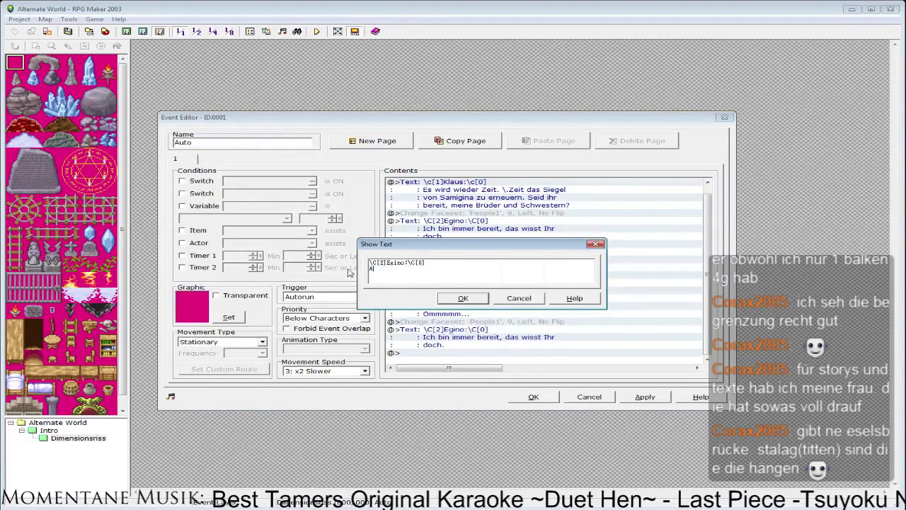
type("mmmm....")
left_click(463, 298)
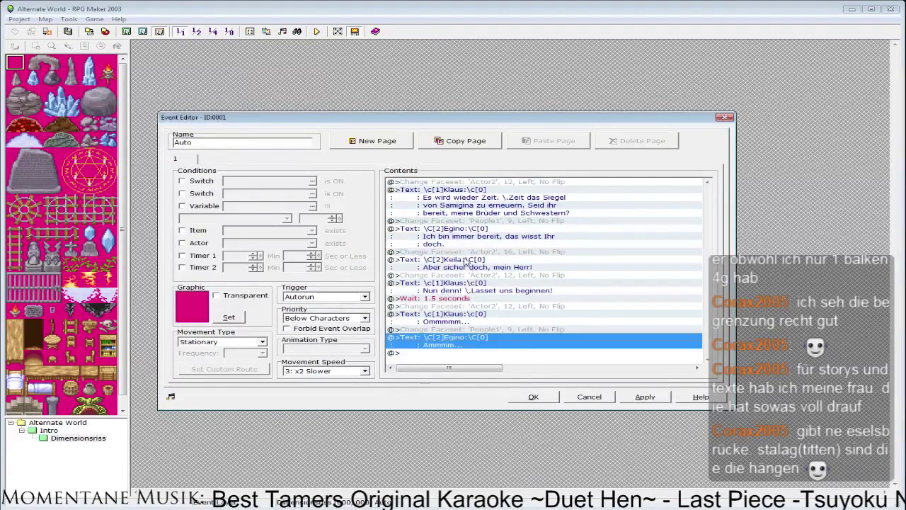
- Copy Keila's faceset change and message to the end of the event, after Egino's "Ammmm..."
left_click(463, 251)
left_click_drag(462, 253, 460, 261)
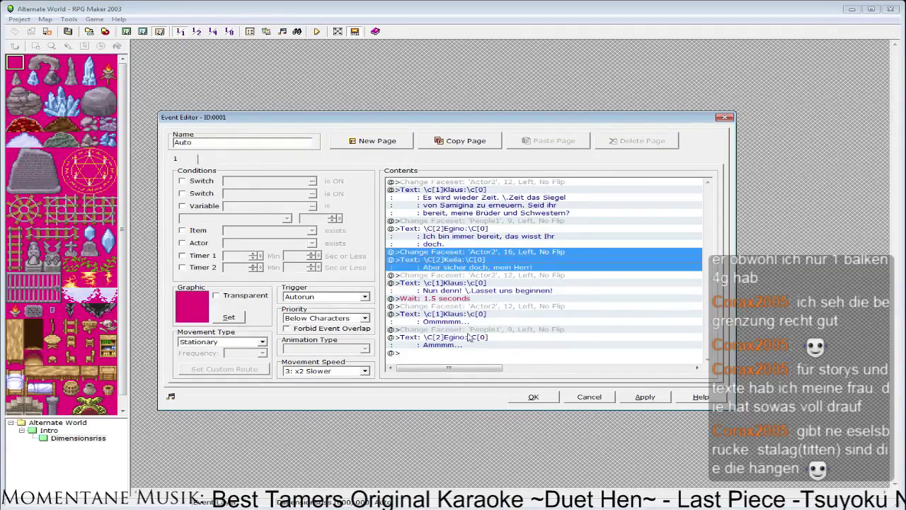
left_click(453, 353)
key("ctrl+v")
- Replace the text of Keila's copied message at the end of the event with "ZZZ...", keeping the speaker line, and save it
double_click(457, 336)
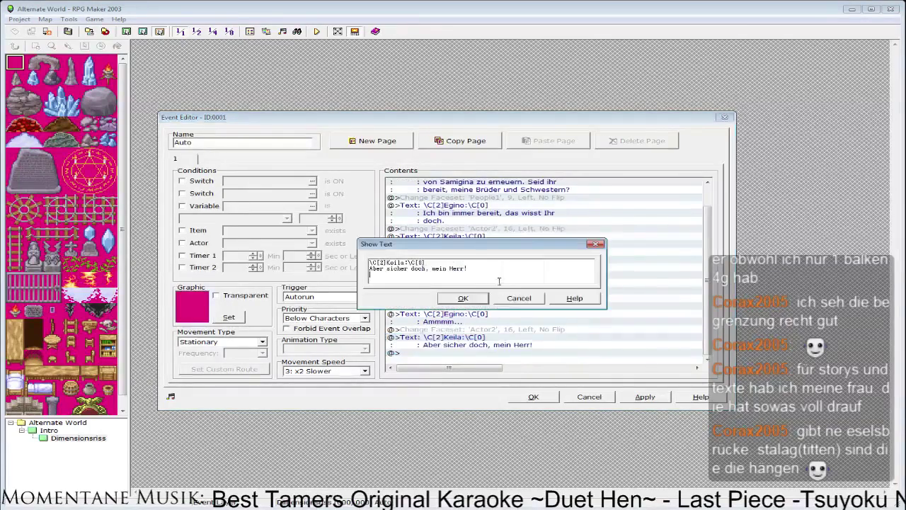
left_click_drag(392, 276, 359, 269)
key("BackSpace")
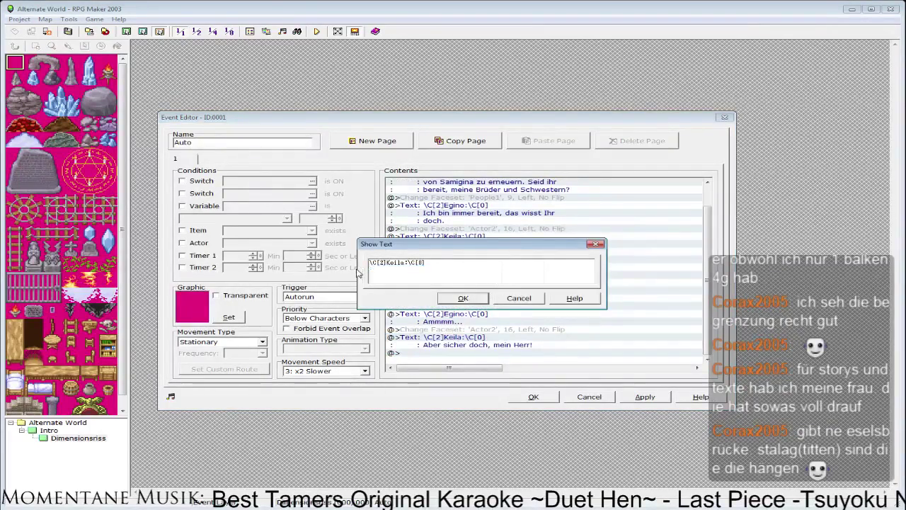
type("zzz")
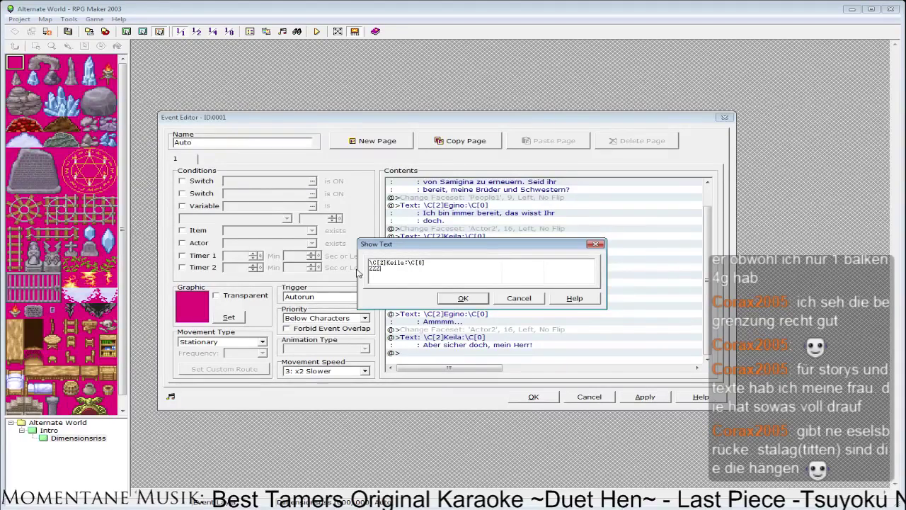
type("...")
left_click(479, 298)
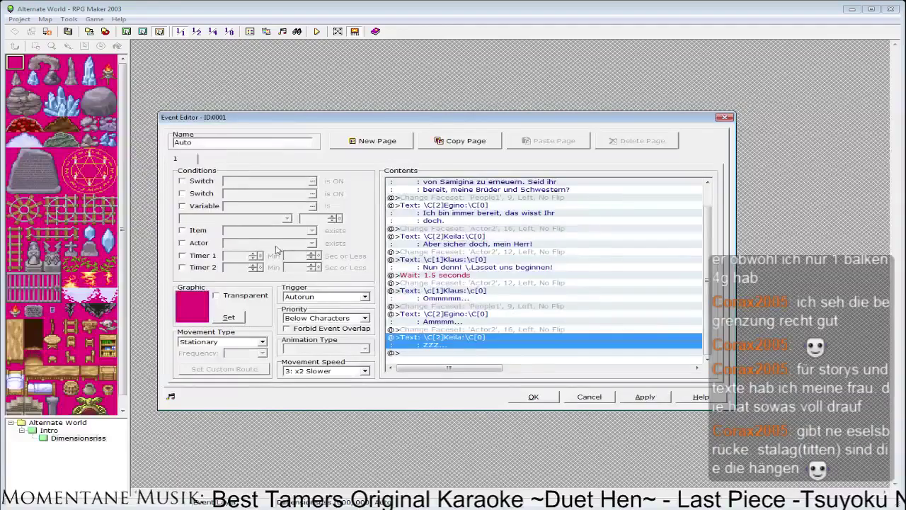
key("space")
left_click(463, 298)
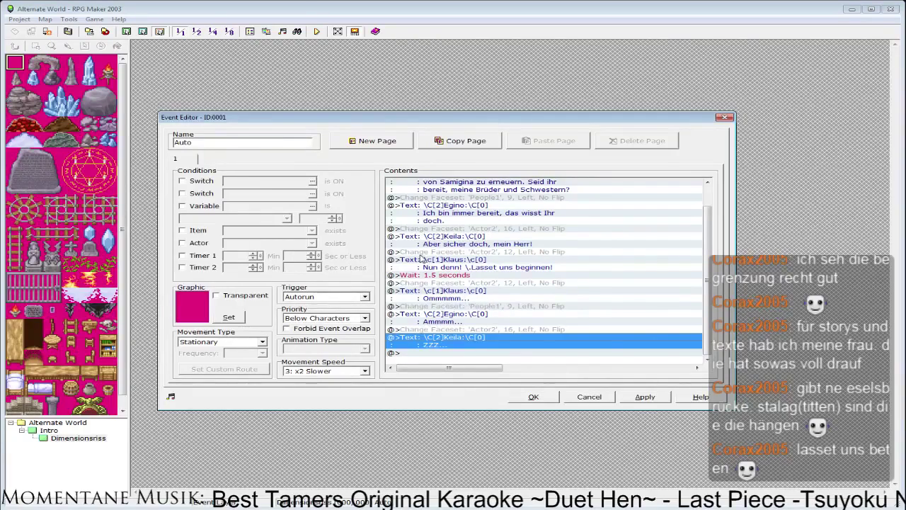
- Start a Show Animation command at the end of the event and target the character EV0005
double_click(459, 352)
left_click(415, 180)
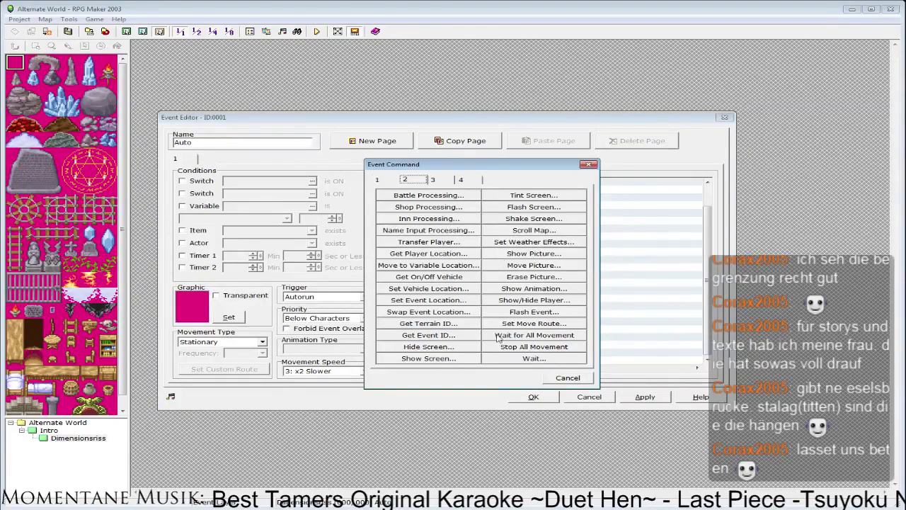
left_click(432, 180)
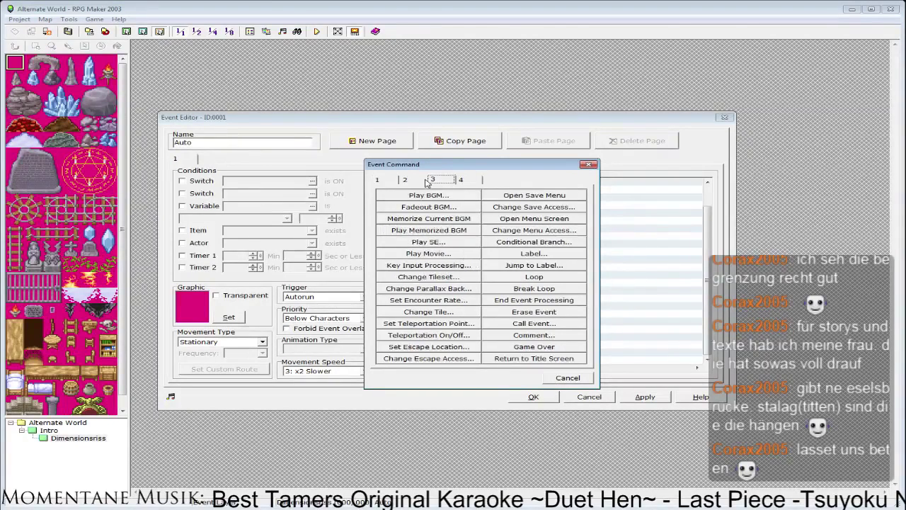
left_click(406, 181)
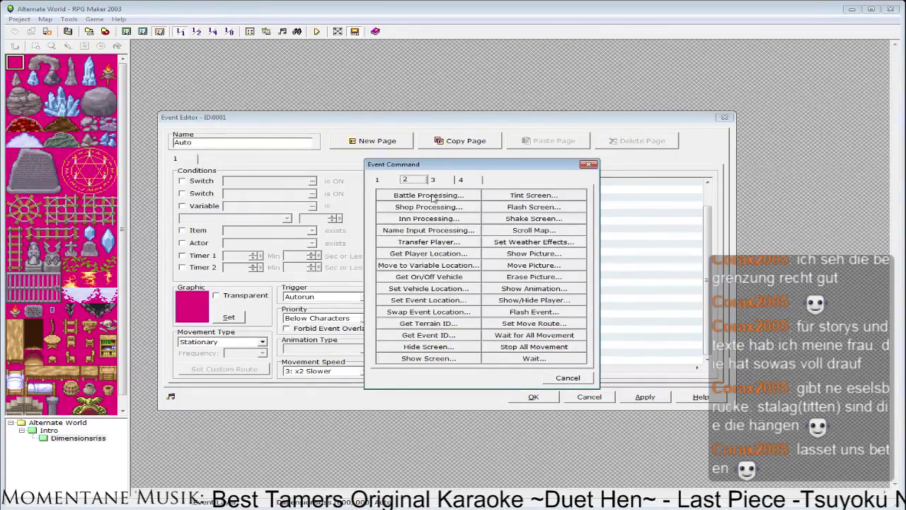
left_click(432, 181)
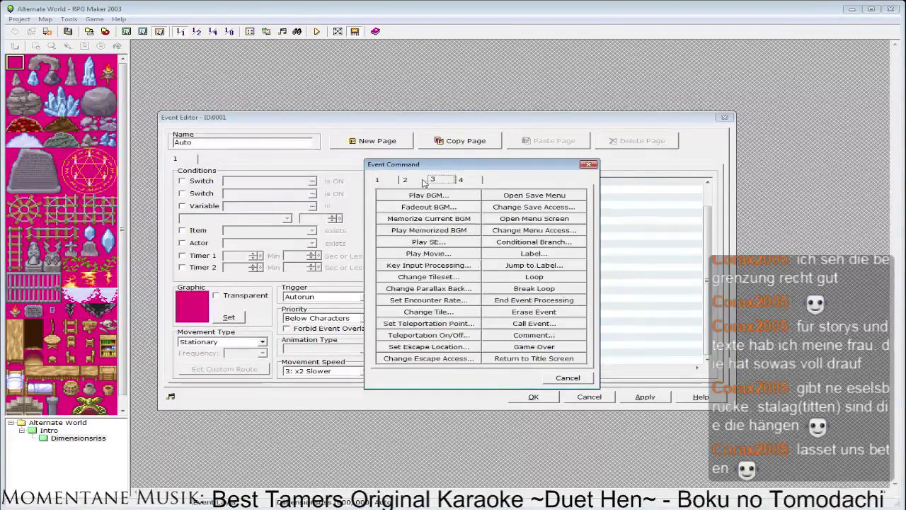
left_click(416, 182)
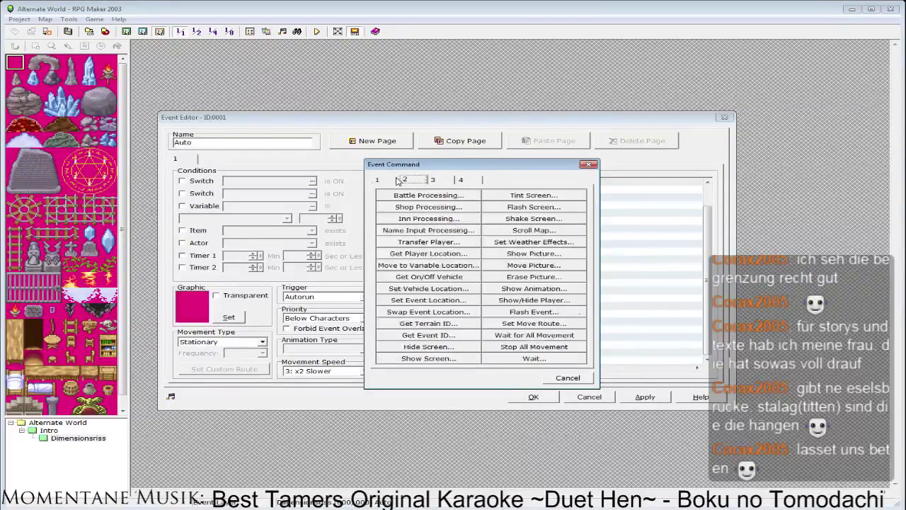
left_click(397, 181)
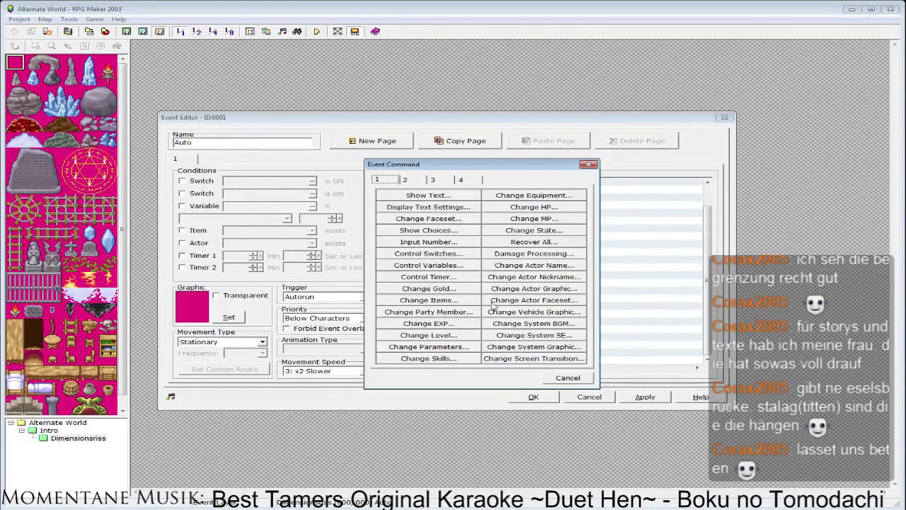
left_click(404, 180)
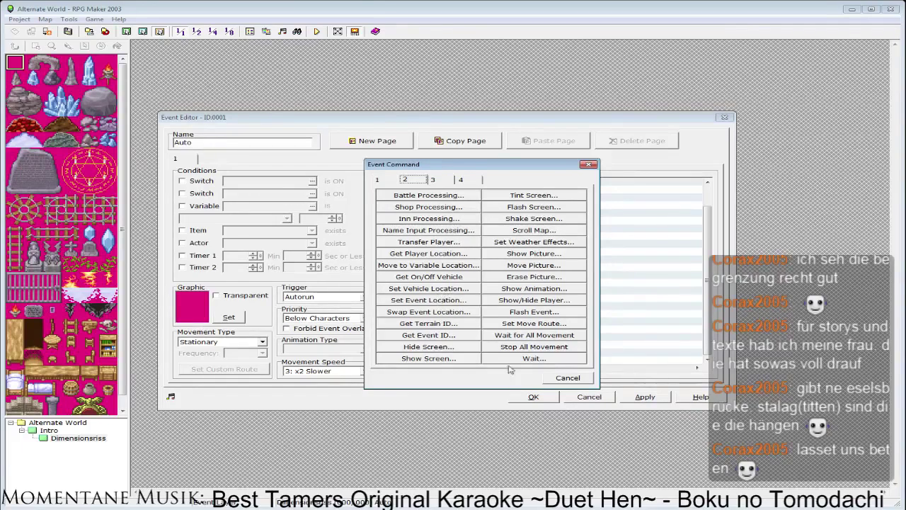
left_click(509, 289)
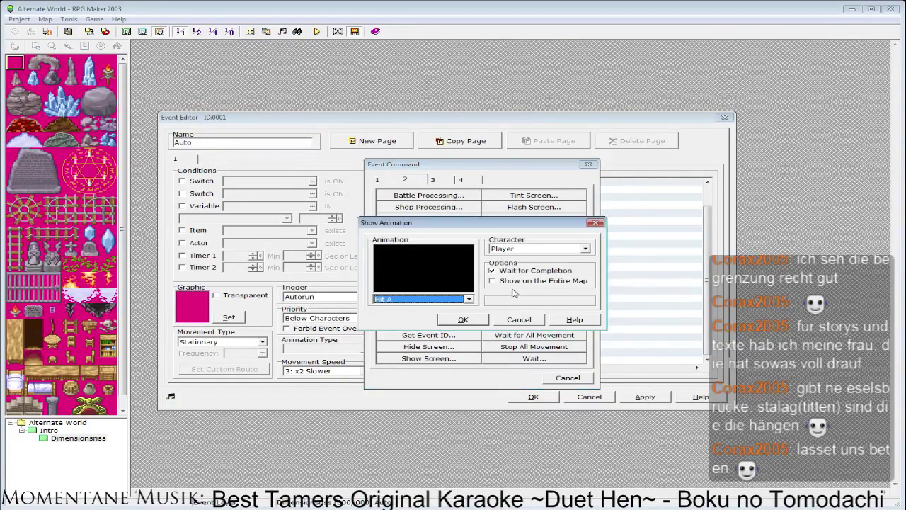
left_click(550, 249)
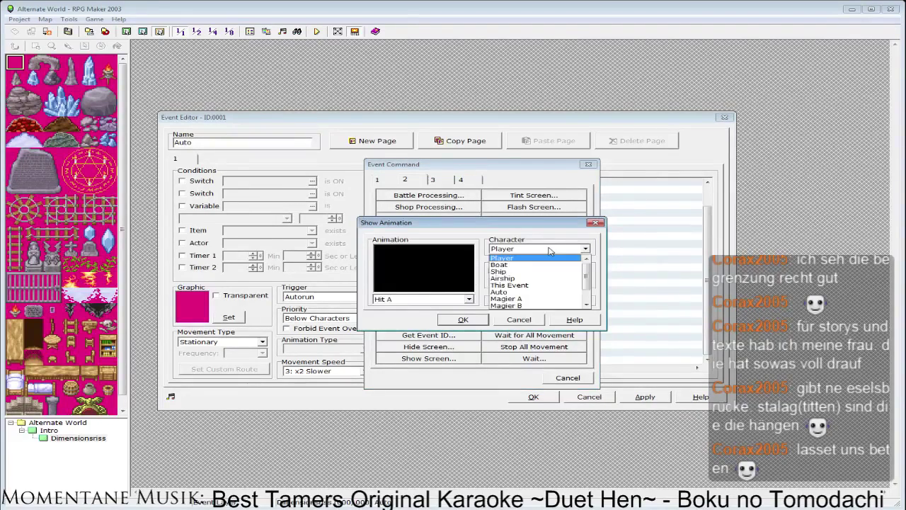
scroll(544, 276, "down", 1)
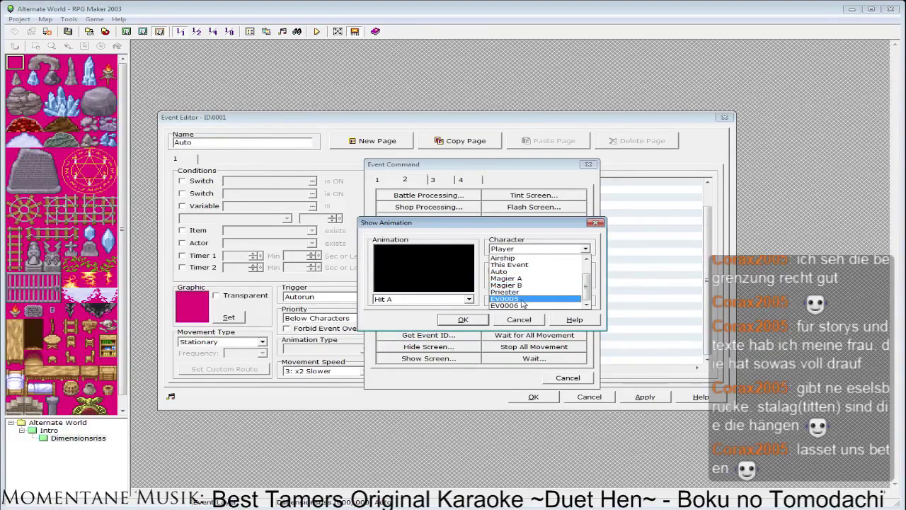
left_click(523, 300)
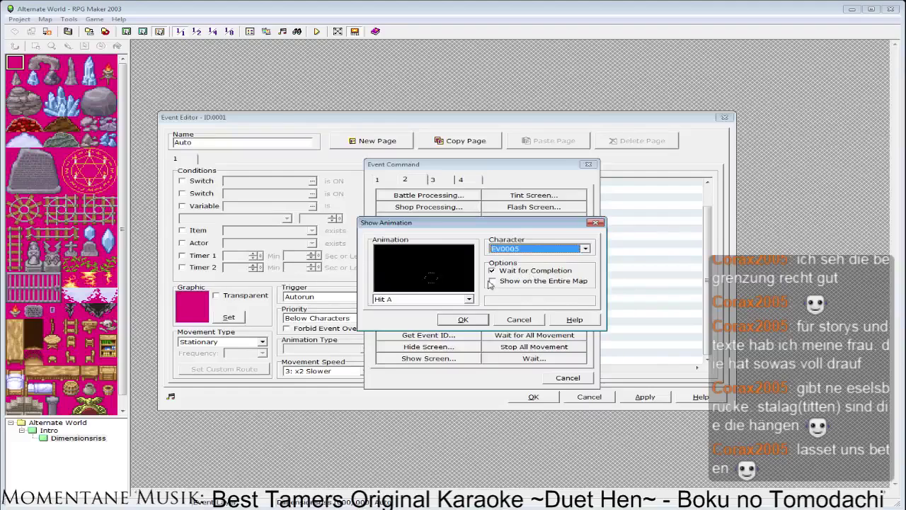
- Preview candidate animations for EV0005, including Sonic Wave A, Sonic Wave B, Song of Silence, Alluring Song and Recover A
left_click(423, 300)
scroll(427, 322, "down", 7)
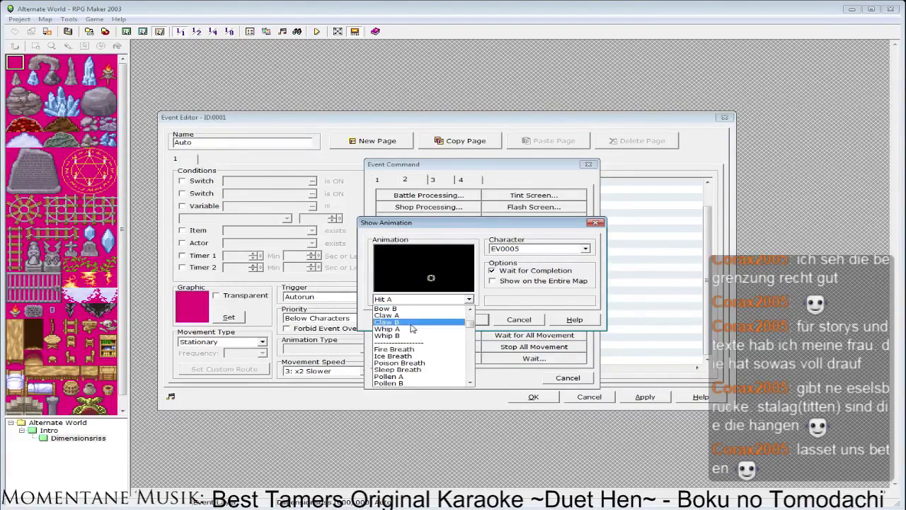
scroll(428, 340, "down", 3)
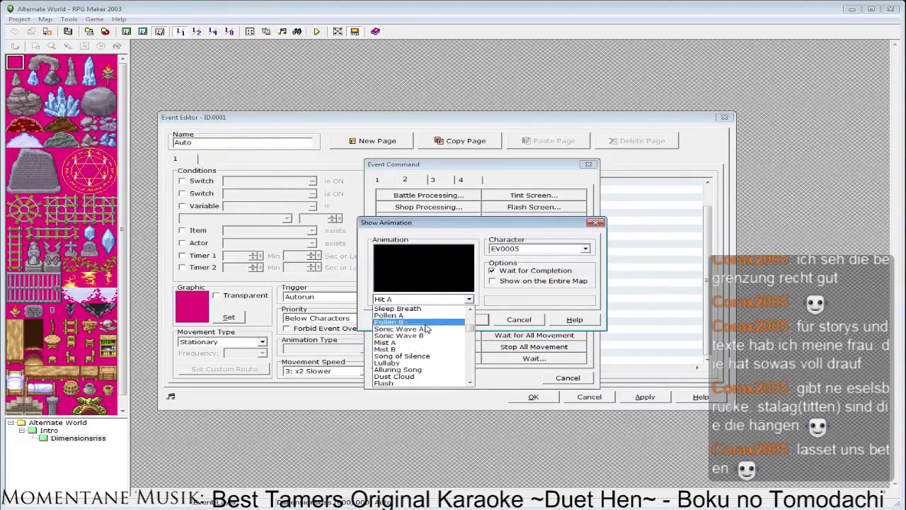
left_click(421, 349)
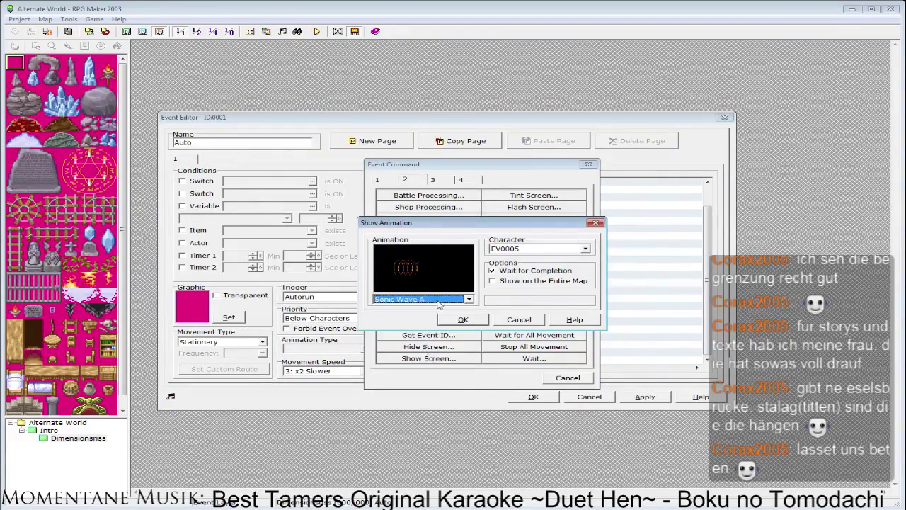
left_click(439, 300)
left_click(419, 315)
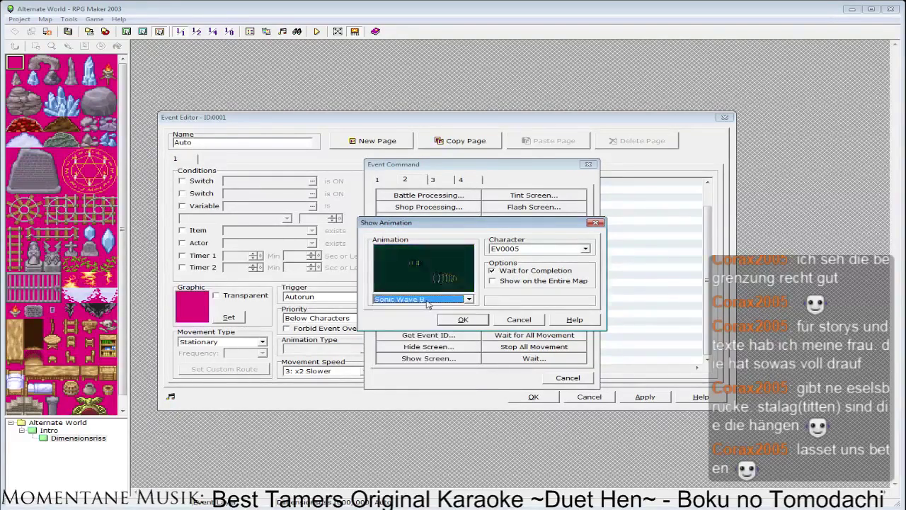
left_click(428, 300)
left_click(401, 328)
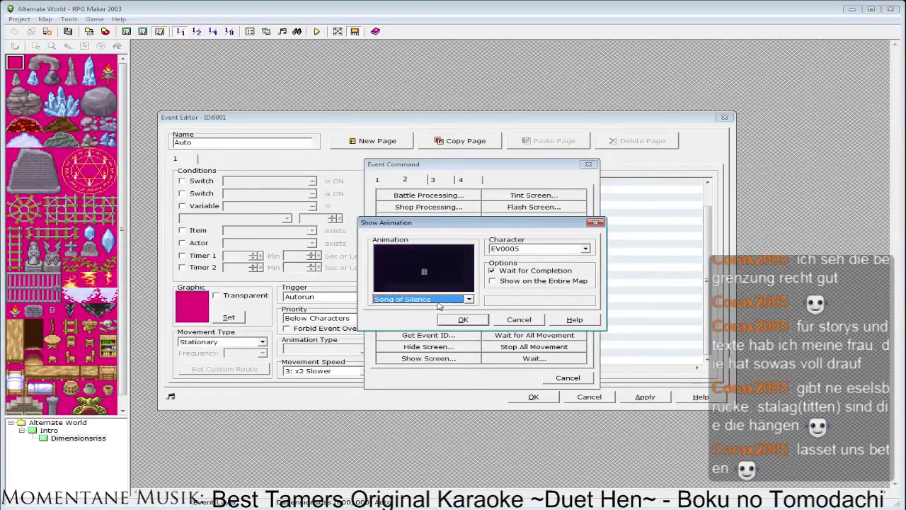
left_click(437, 300)
left_click(410, 322)
left_click(440, 300)
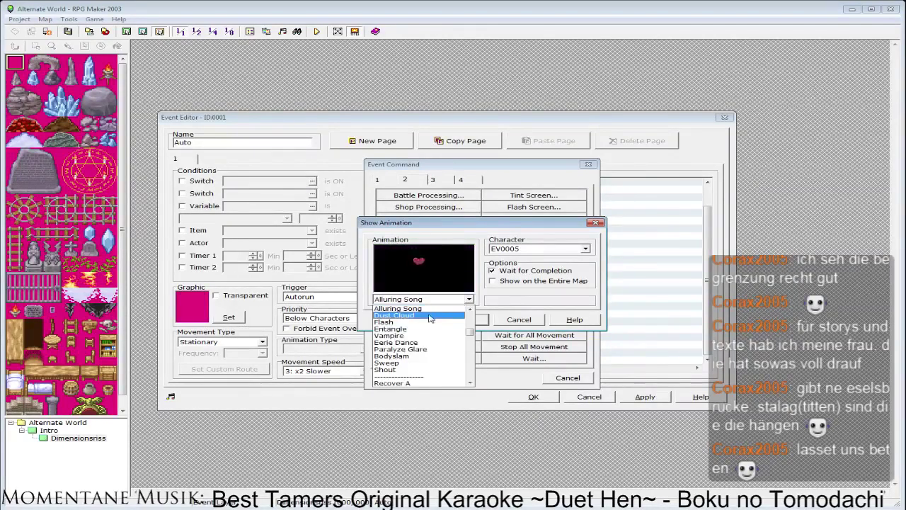
scroll(419, 342, "down", 2)
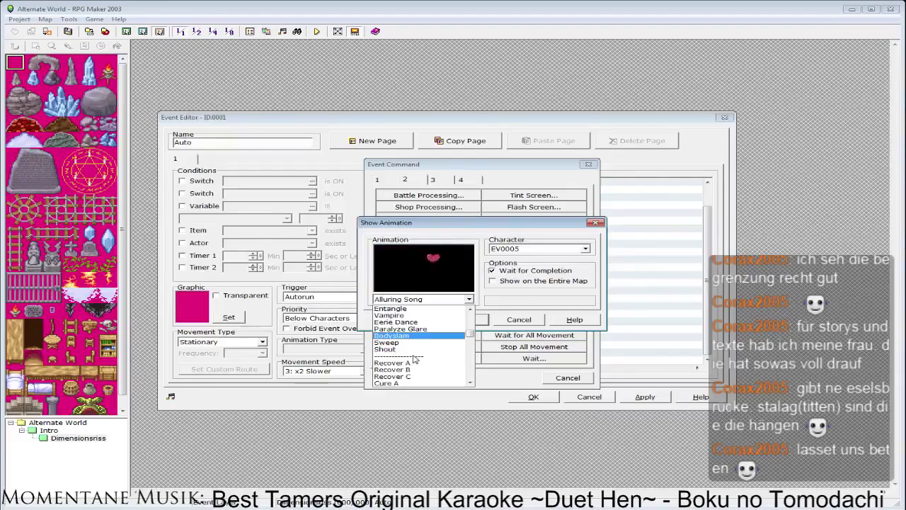
left_click(416, 343)
- Set EV0005's animation to Recover C, add it to the event and turn off Wait for Completion
left_click(425, 298)
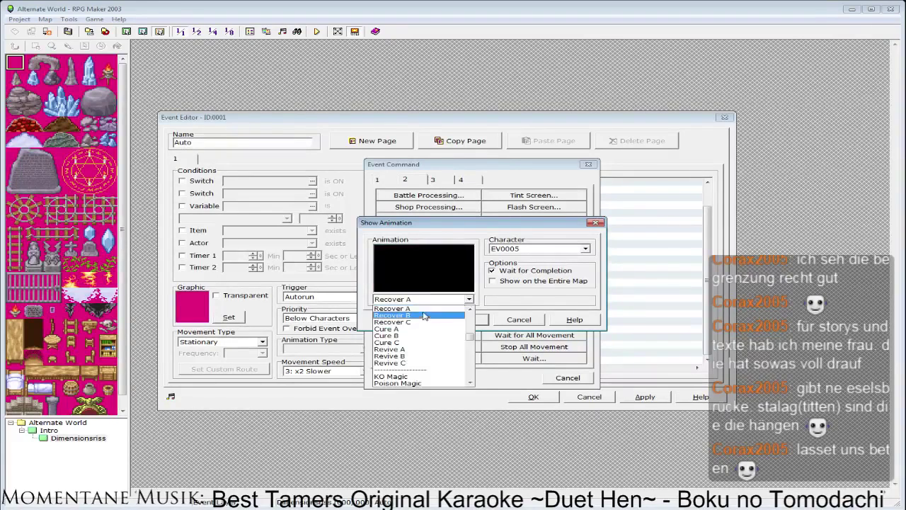
left_click(427, 313)
left_click(428, 300)
left_click(429, 313)
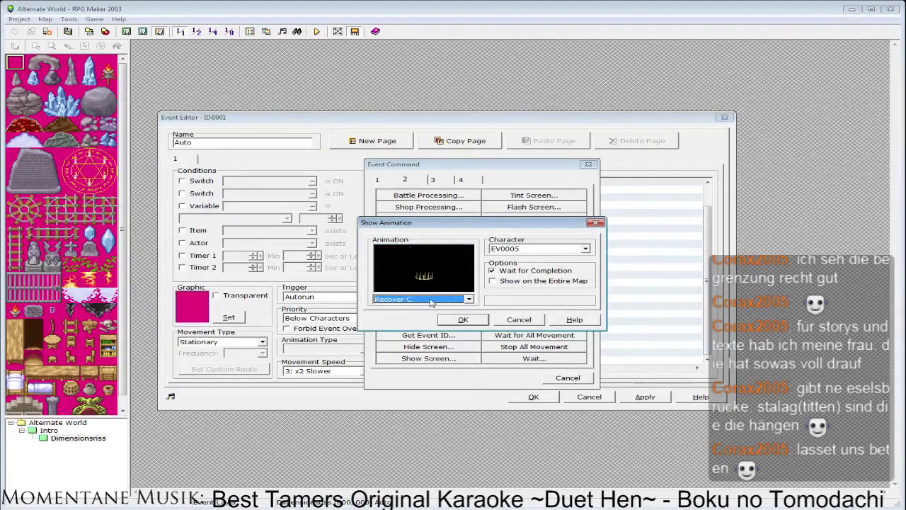
left_click(463, 320)
double_click(489, 344)
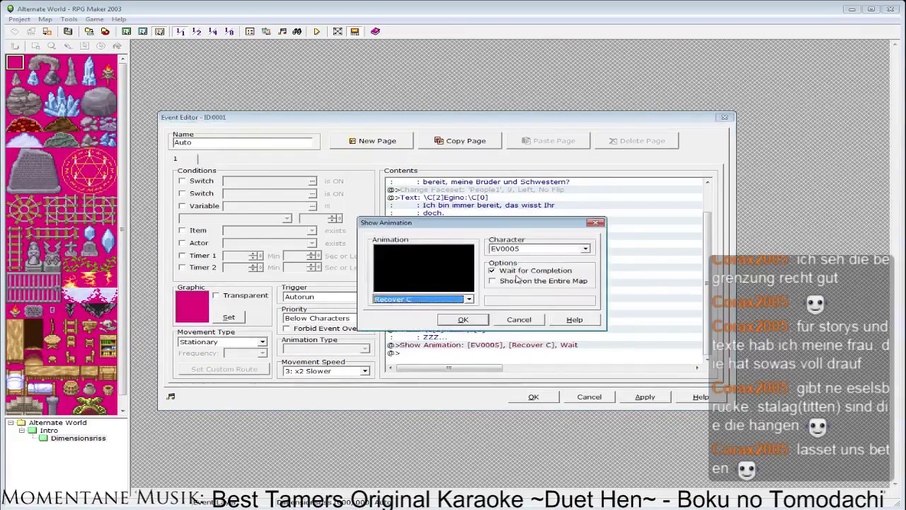
left_click(516, 272)
left_click(463, 320)
- Paste Keila's copied faceset change and message before the Recover C animation, and delete the extra copy pasted after it
key("ctrl+v")
left_click(474, 353)
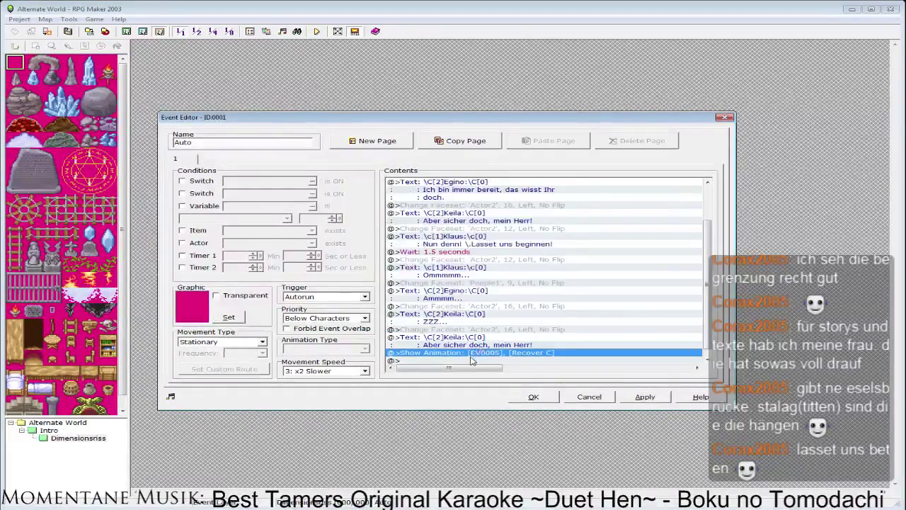
key("ctrl+v")
left_click(487, 345)
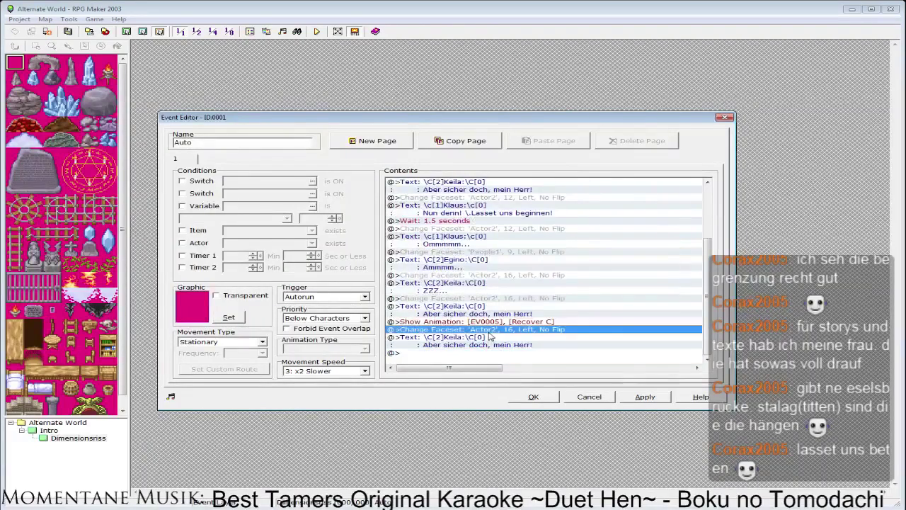
key("shift+Up")
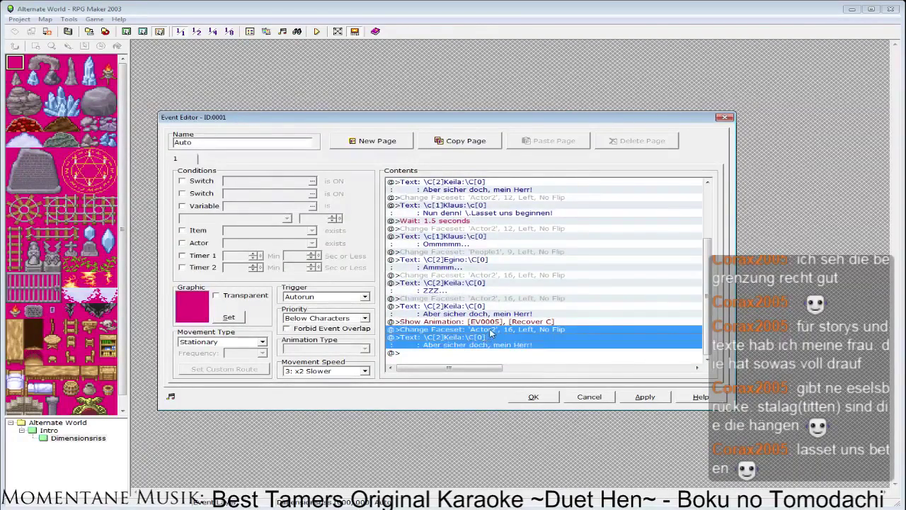
key("Delete")
- Duplicate the EV0005 Recover C animation at the end of the event and enable Wait for Completion on the last one
left_click(479, 346)
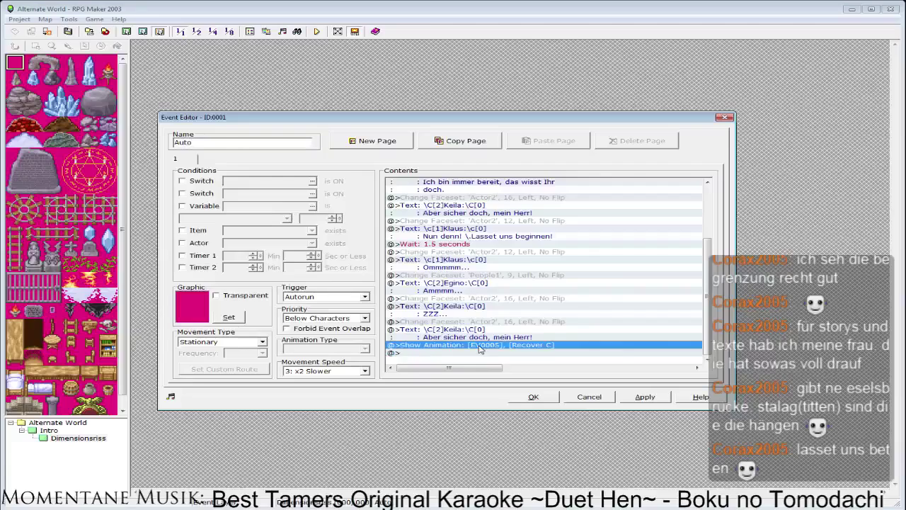
type("@>Show Animation: [EV0005], [Recover C]")
double_click(480, 344)
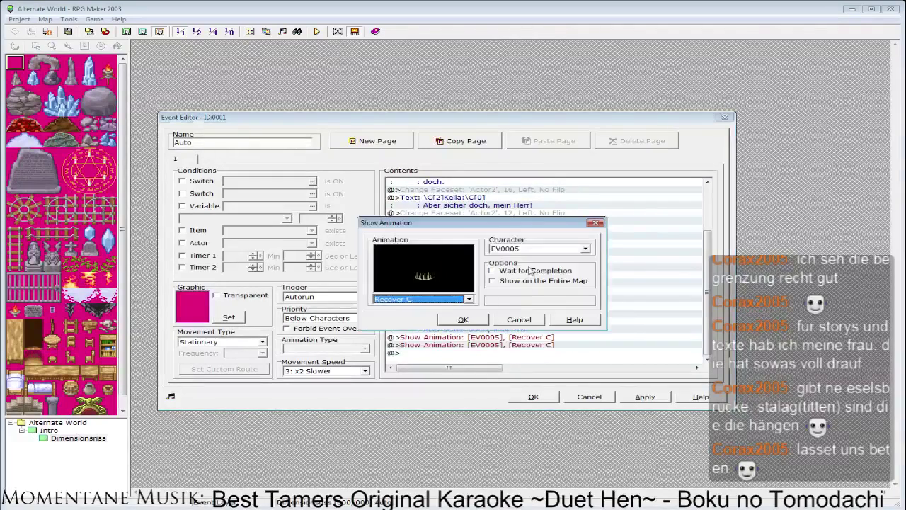
left_click(463, 320)
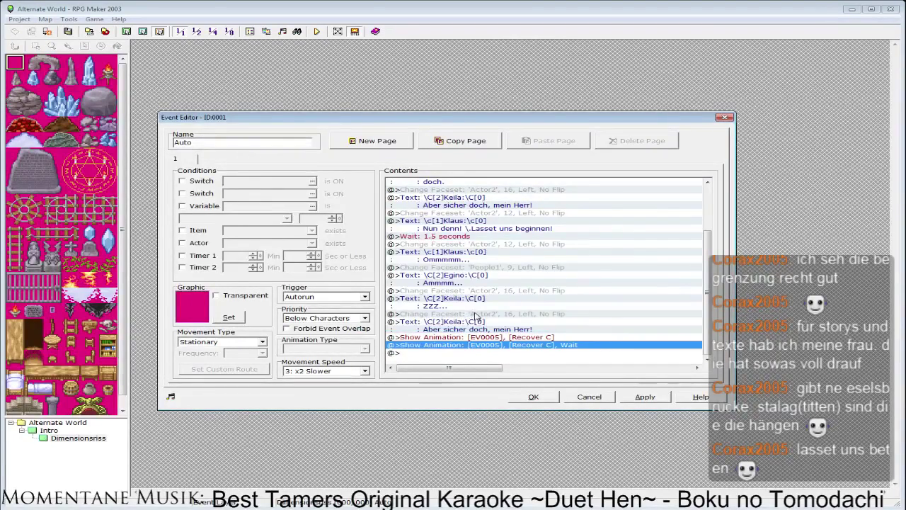
- Sample the Earth sound effects and add a Play SE command with Earth10 at the end of the event
left_click(469, 353)
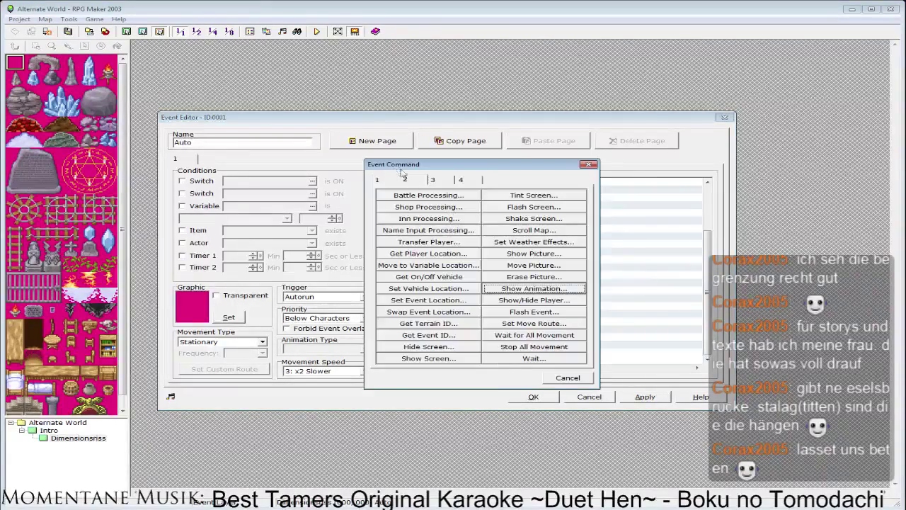
left_click(433, 179)
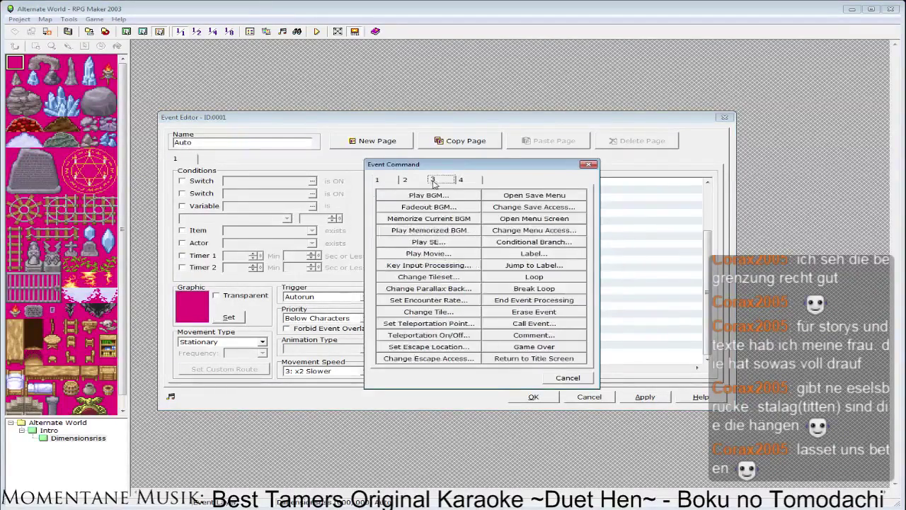
left_click(441, 243)
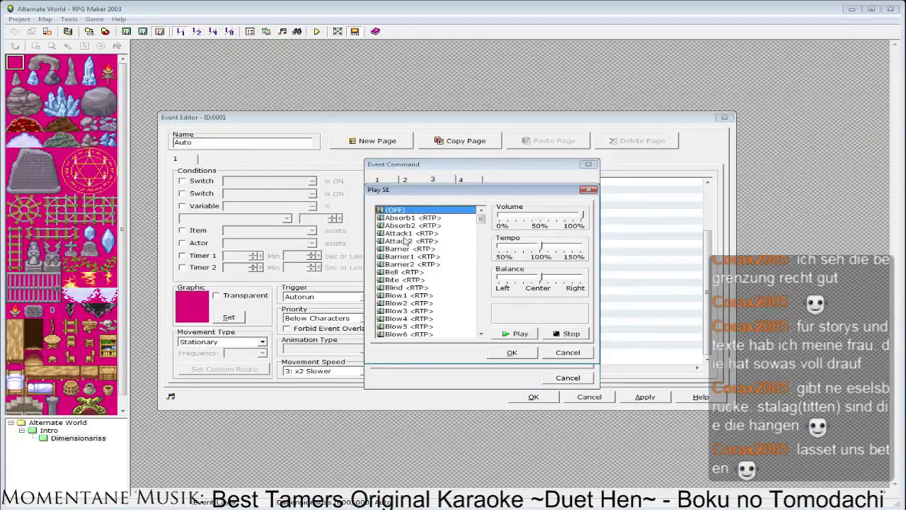
scroll(411, 245, "down", 3)
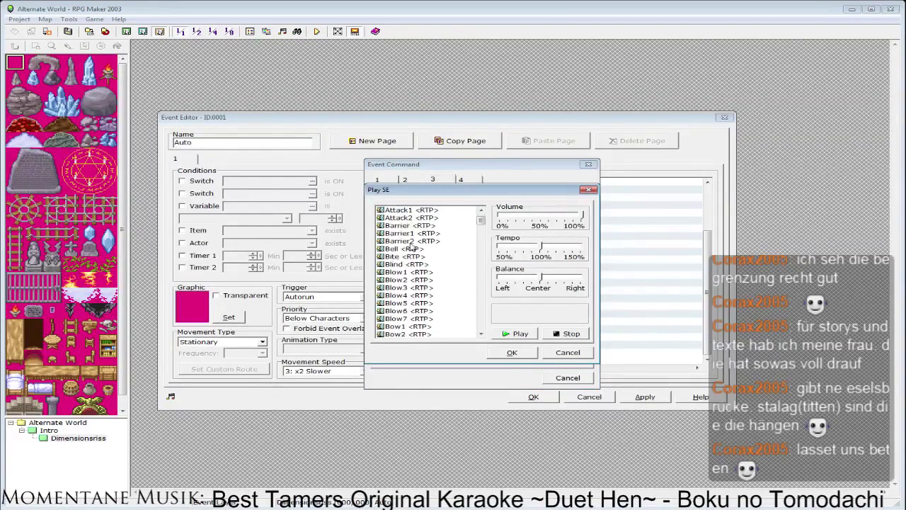
scroll(421, 257, "down", 8)
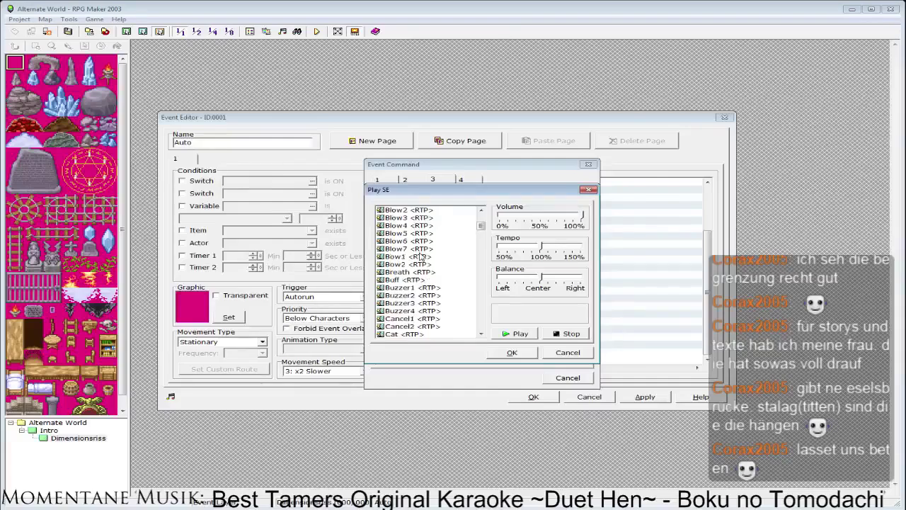
scroll(421, 257, "down", 6)
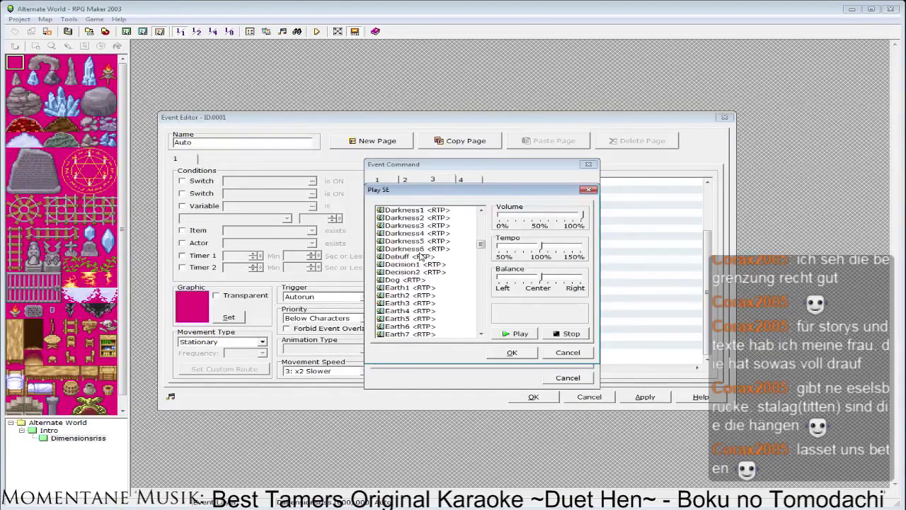
left_click(417, 265)
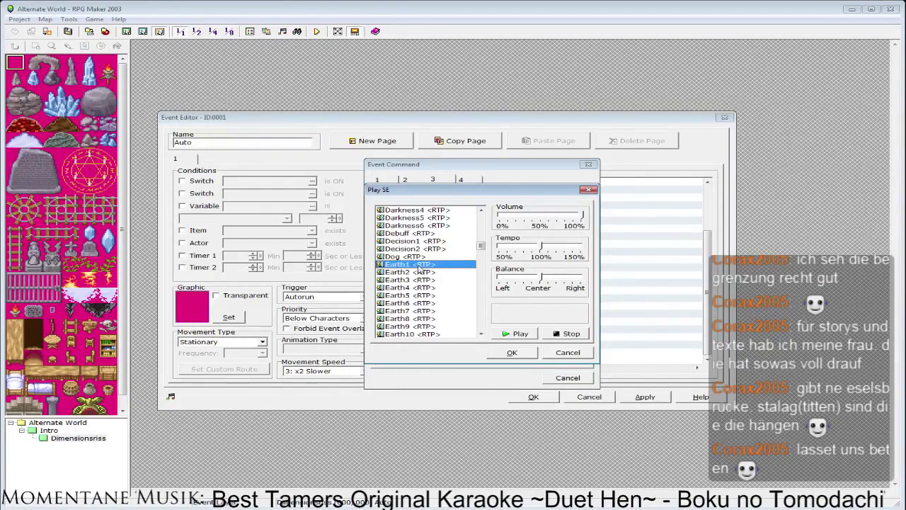
left_click(421, 273)
left_click(426, 280)
scroll(425, 282, "down", 1)
left_click(415, 311)
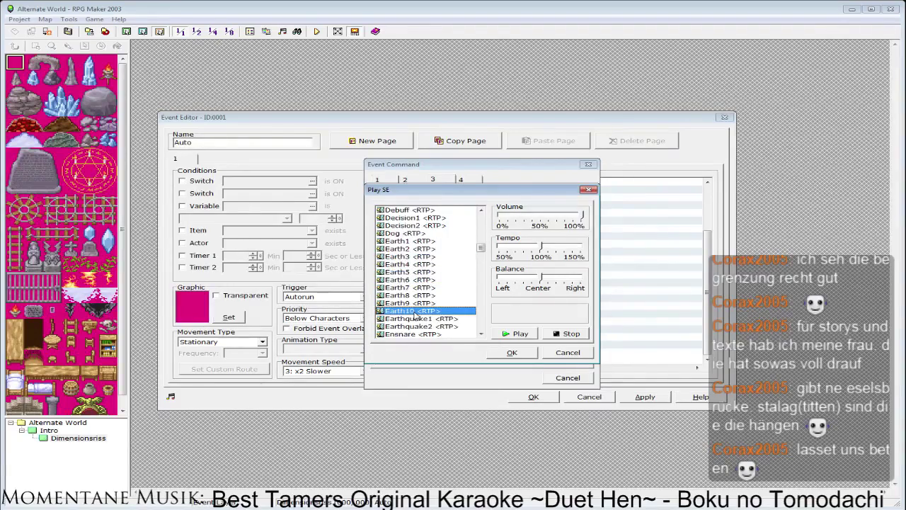
left_click(498, 352)
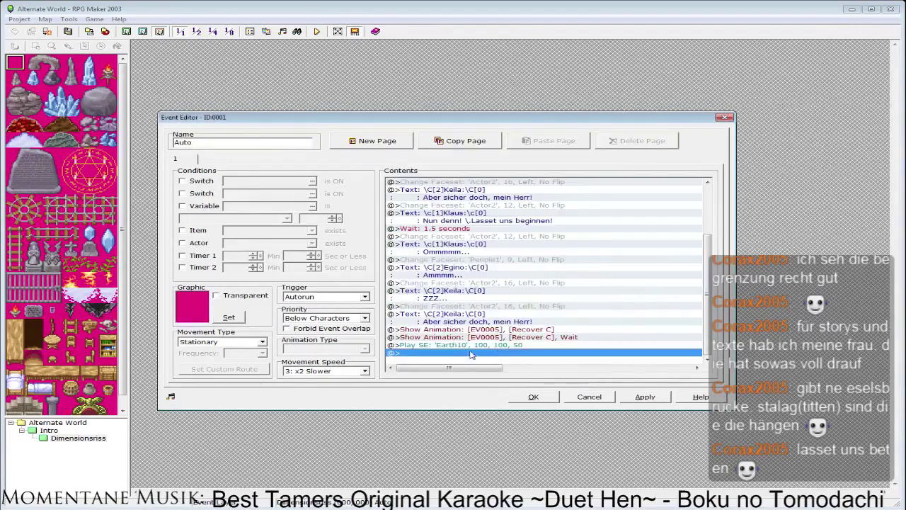
- Add a one-time 0.2-second screen shake with Wait for Completion after the Earth10 sound effect
double_click(468, 354)
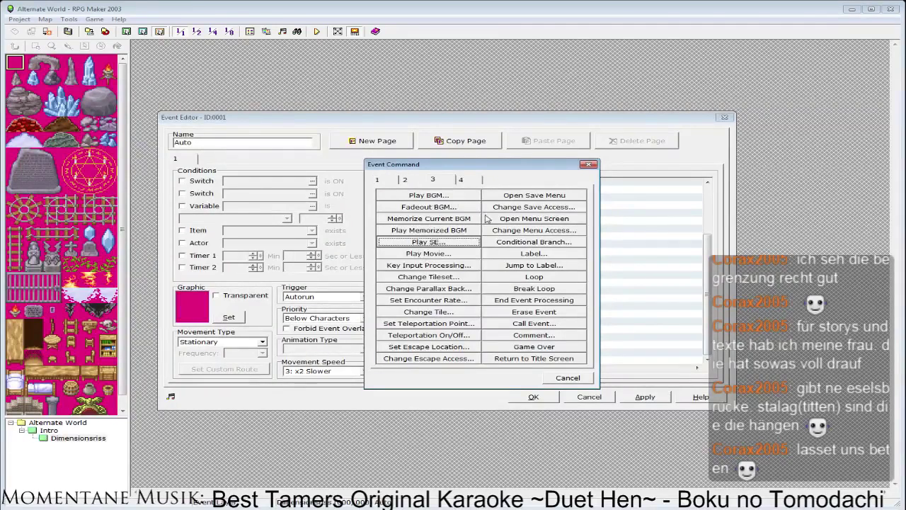
left_click(459, 181)
left_click(435, 183)
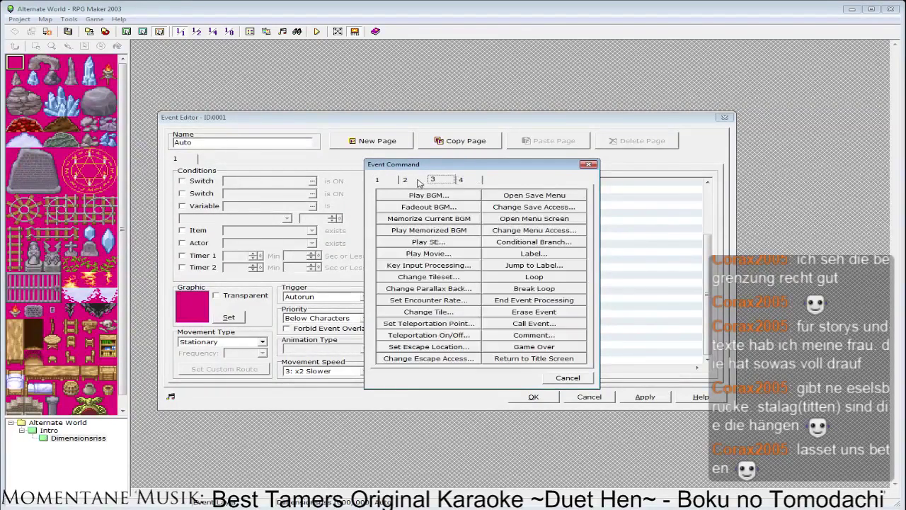
left_click(418, 182)
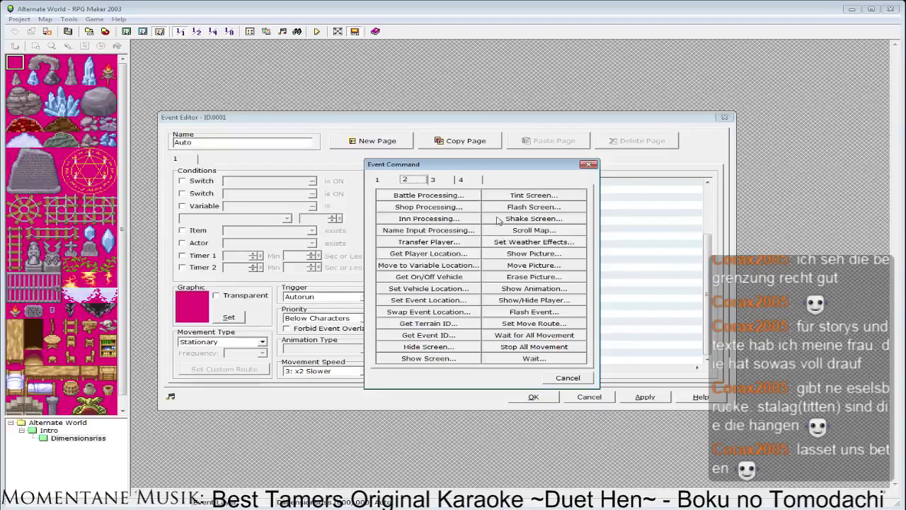
left_click(534, 219)
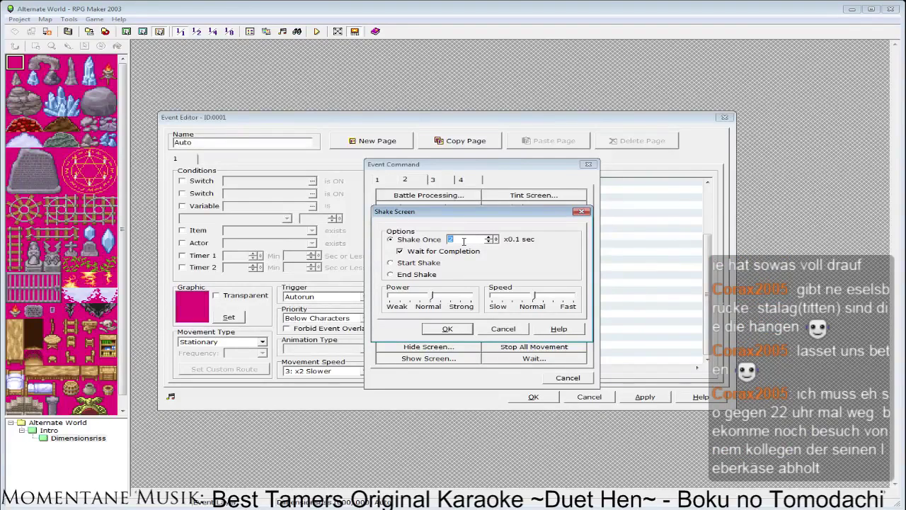
left_click(447, 328)
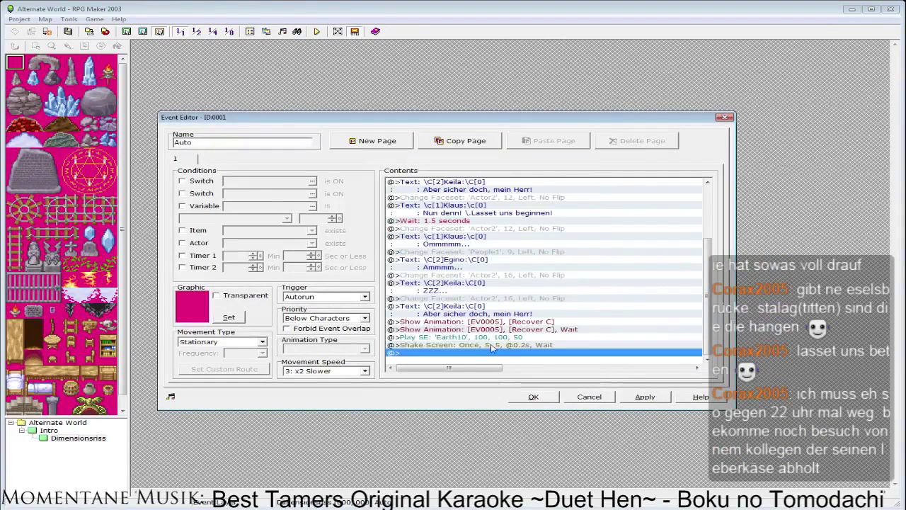
- Set the screen shake's duration to 0.5 seconds and its speed to the fastest level
left_click(495, 346)
double_click(495, 346)
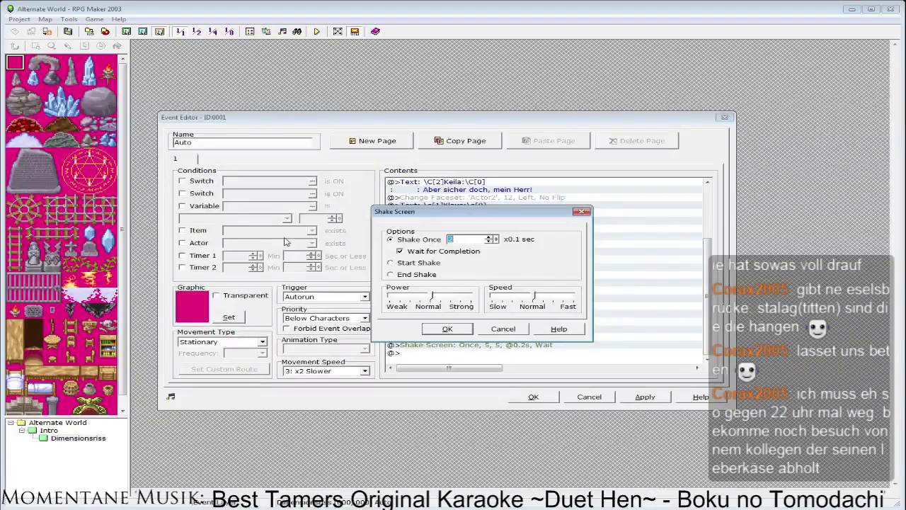
type("10")
double_click(453, 238)
type("5")
left_click_drag(529, 295, 626, 301)
left_click(464, 329)
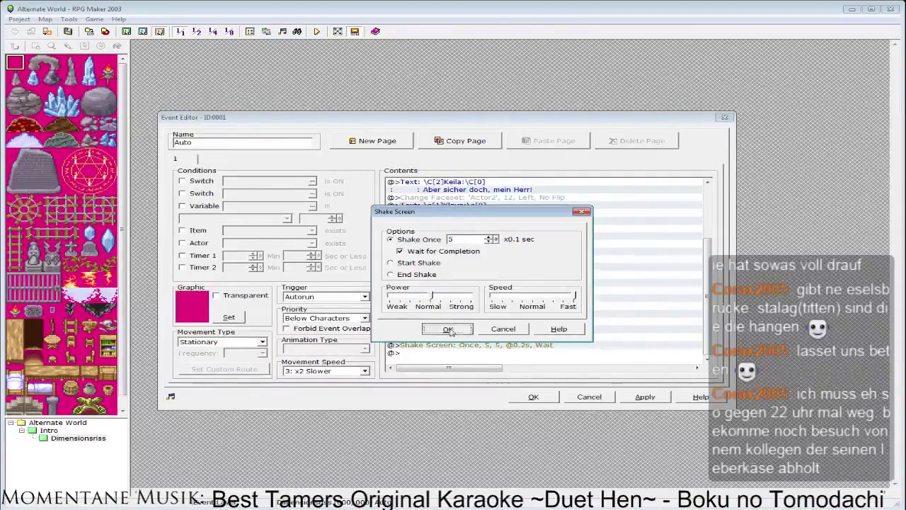
double_click(499, 353)
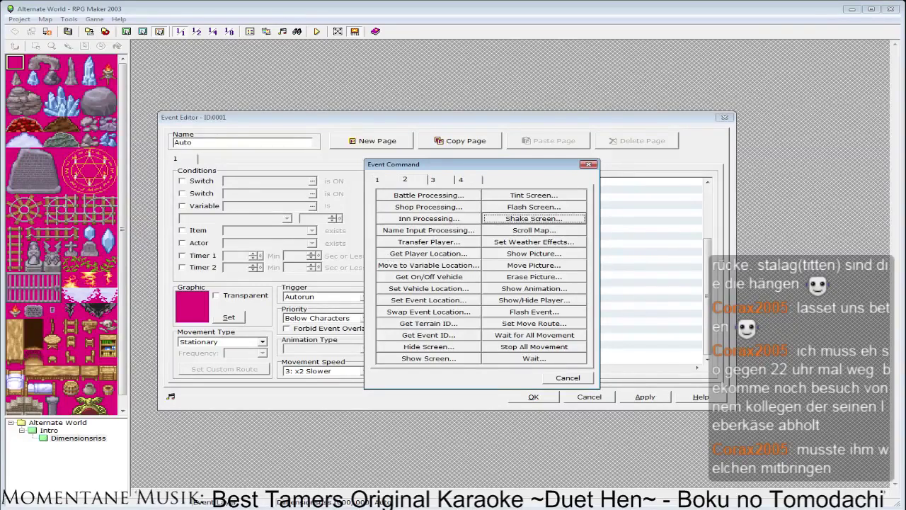
left_click_drag(485, 172, 609, 162)
left_click(507, 172)
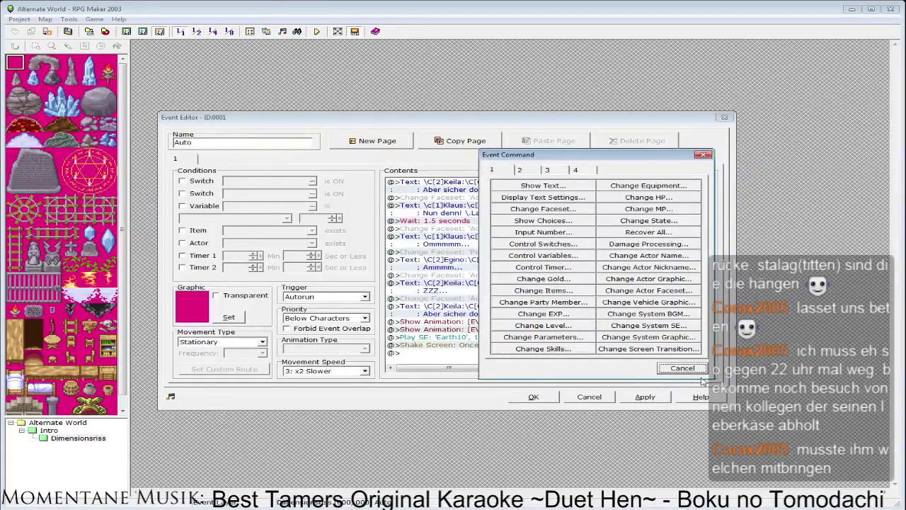
left_click(682, 368)
- Copy Klaus's faceset change and "Ommmmm..." message and paste them after the screen shake at the end of the event
left_click(462, 298)
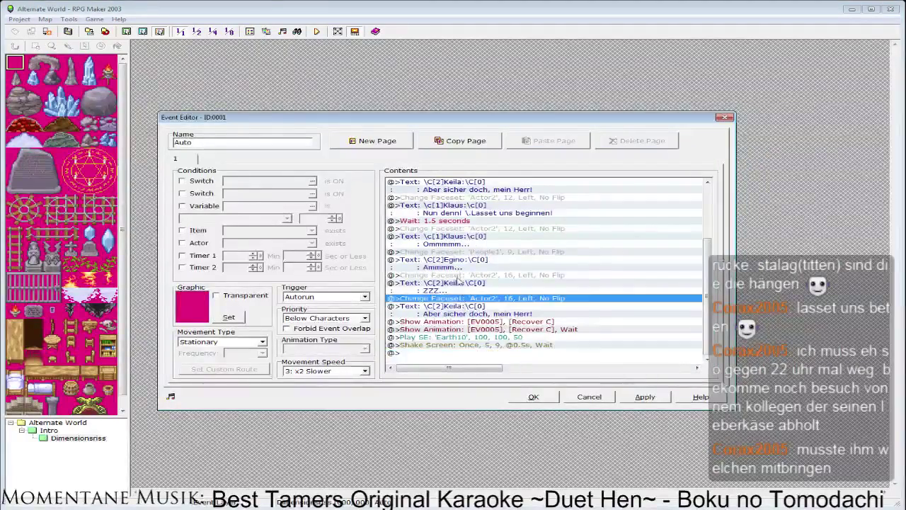
scroll(458, 280, "up", 2)
left_click(459, 268)
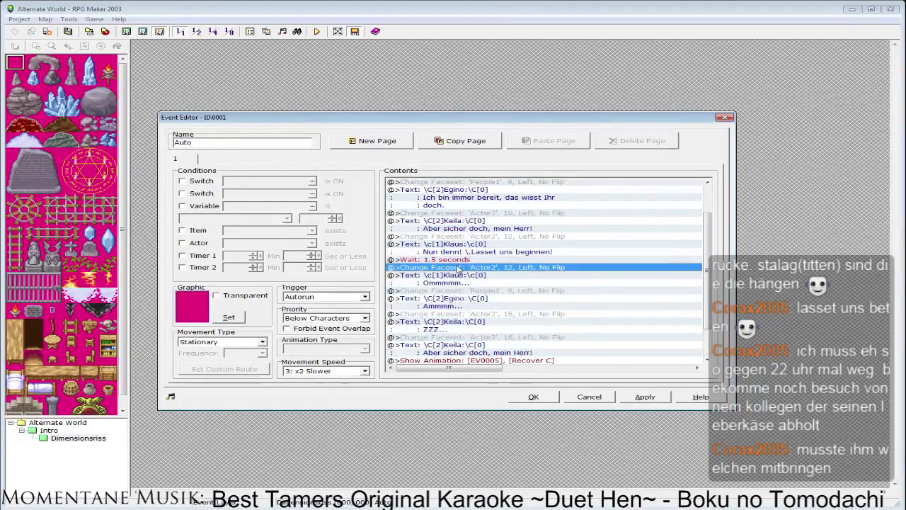
left_click_drag(459, 268, 459, 279)
scroll(455, 312, "down", 2)
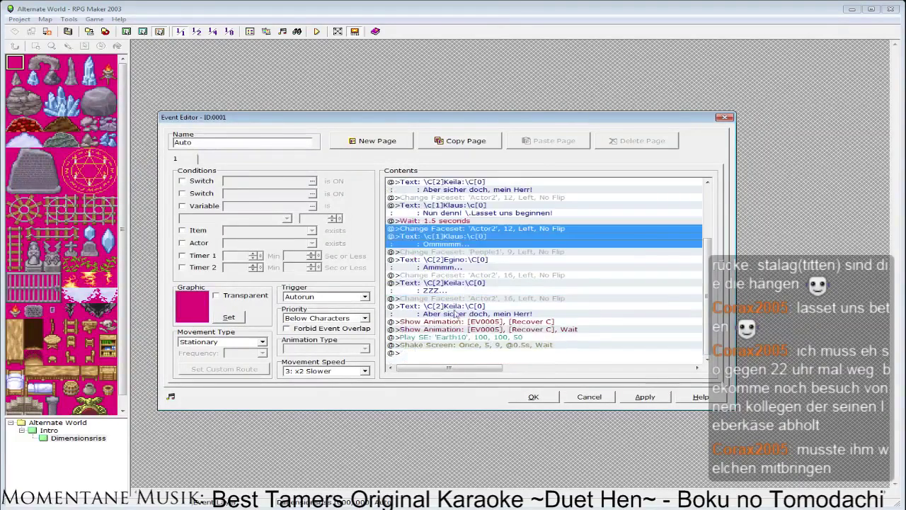
left_click(446, 354)
key("ctrl+v")
- Replace the line in Klaus's pasted message with "Was... was geschieht hier nur!?"
double_click(455, 337)
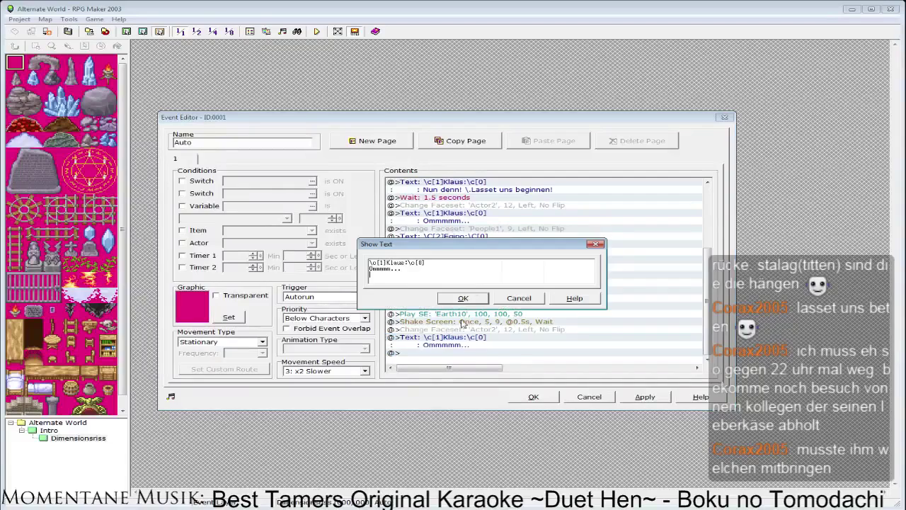
left_click_drag(444, 272, 368, 271)
key("BackSpace")
type("Was... qws")
type(" gexchieht hi")
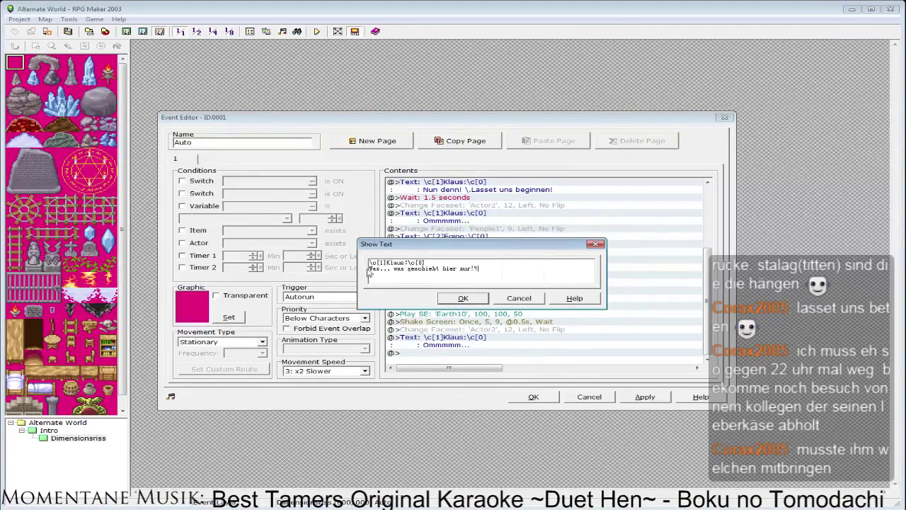
type("er nur!?")
left_click(463, 298)
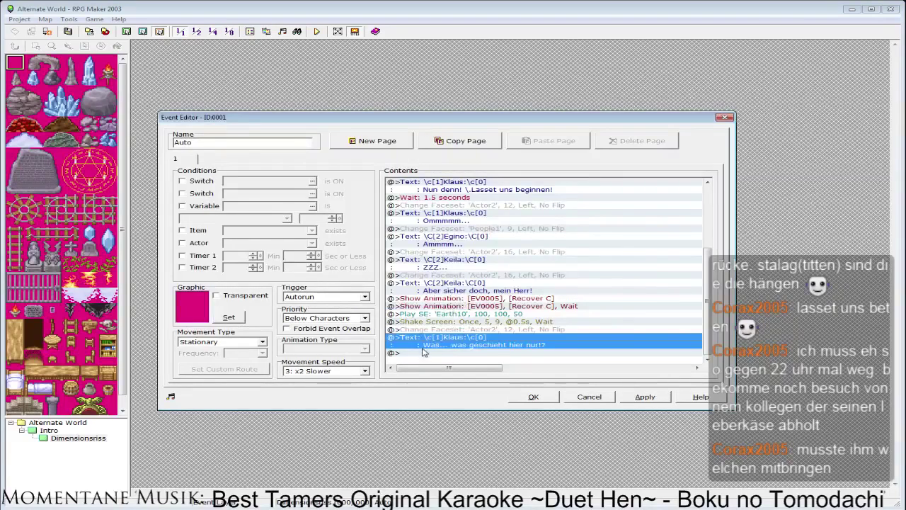
- Compare the Monster1 and Monster2 sound effects and add a Play SE command with Monster1 after Klaus's new message
double_click(423, 352)
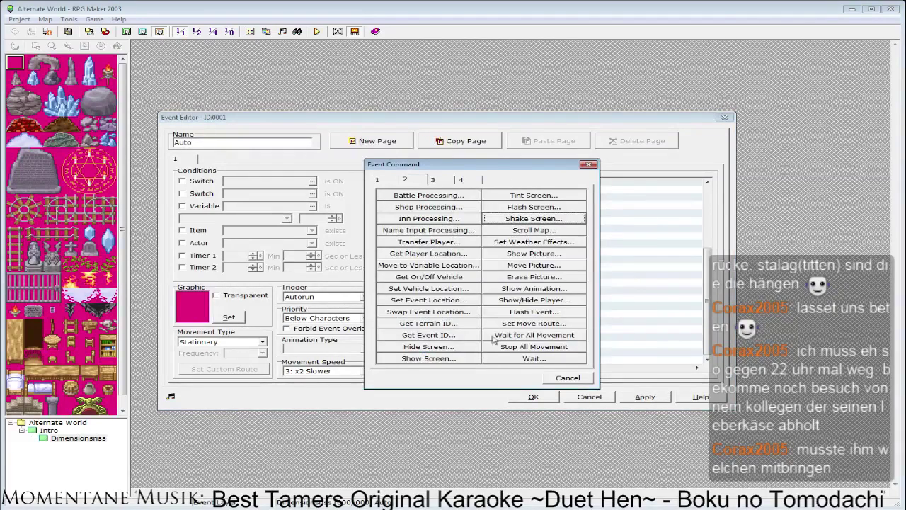
left_click(432, 179)
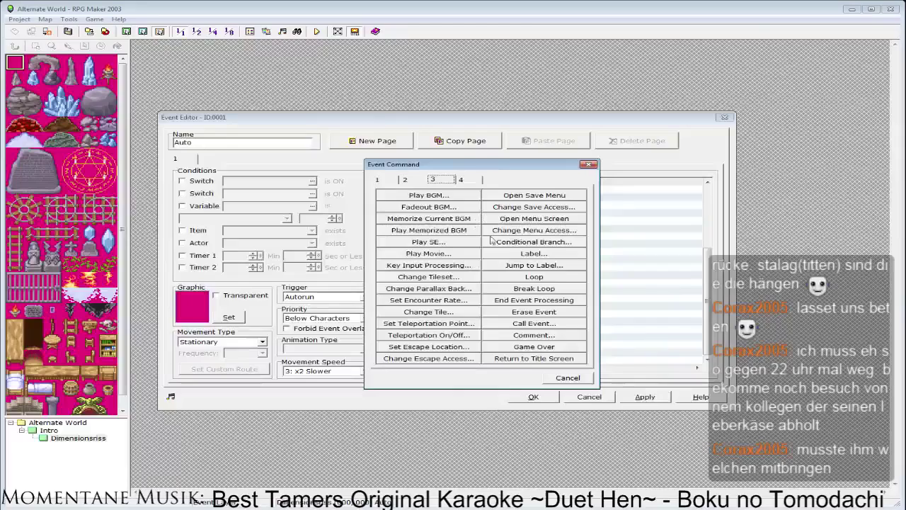
left_click(413, 181)
left_click(460, 180)
left_click(433, 180)
left_click(418, 180)
left_click(433, 180)
left_click(429, 241)
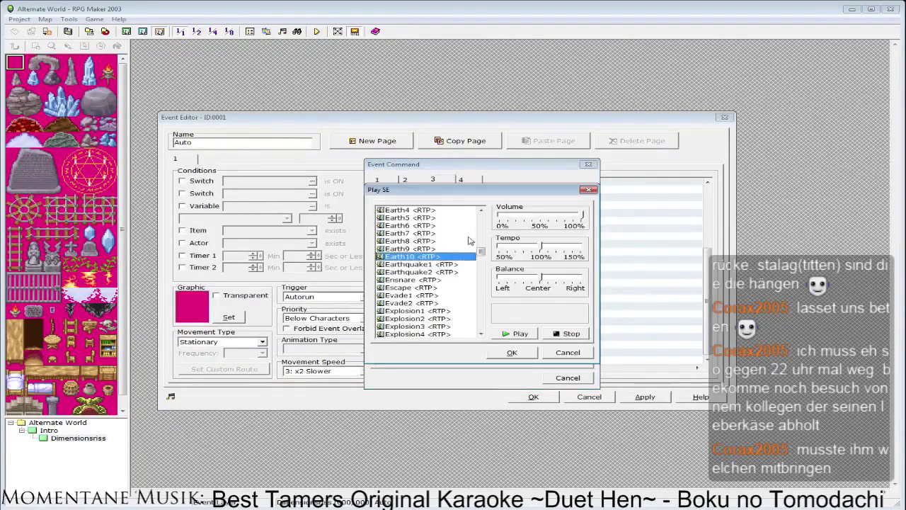
left_click(425, 264)
scroll(425, 264, "down", 10)
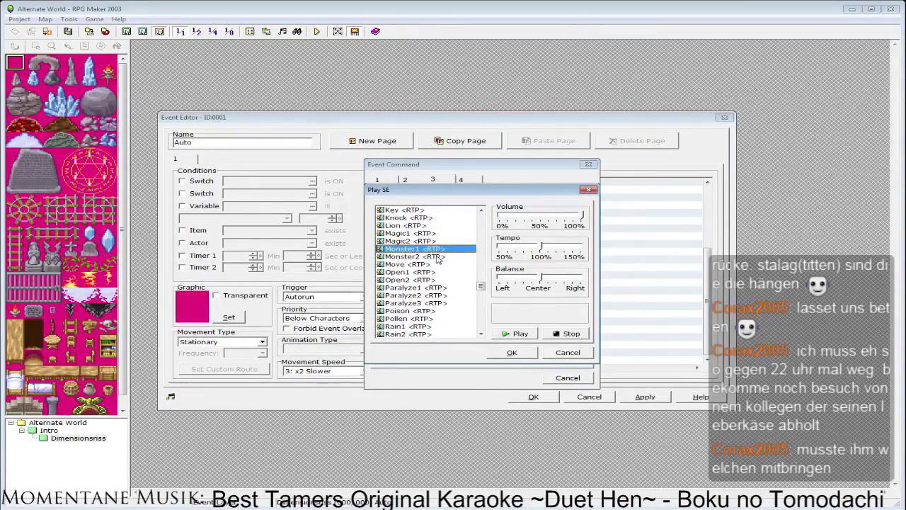
left_click(438, 258)
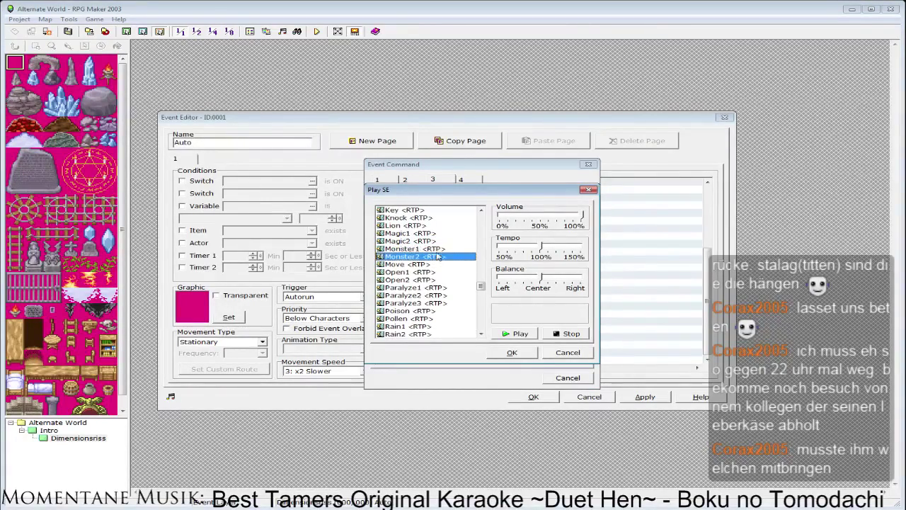
left_click(438, 252)
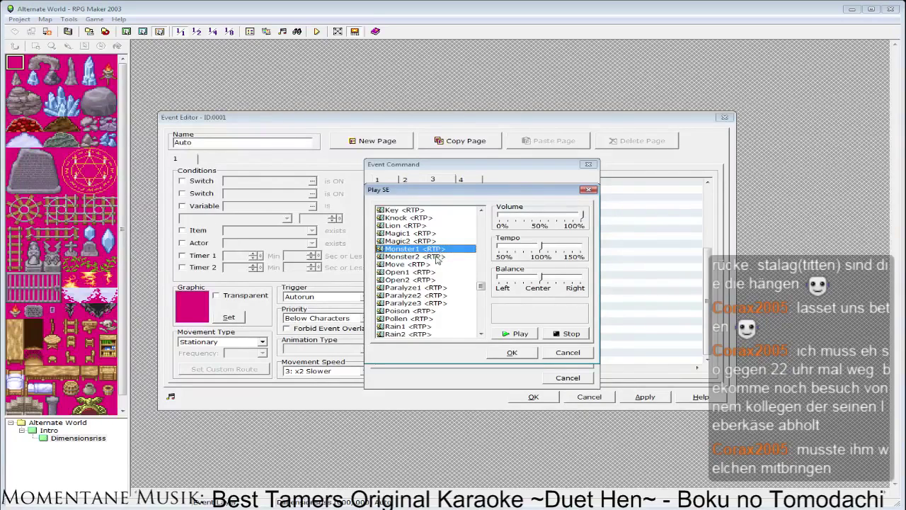
left_click(504, 353)
- Add a 1.5-second wait after the Monster1 sound effect
double_click(463, 357)
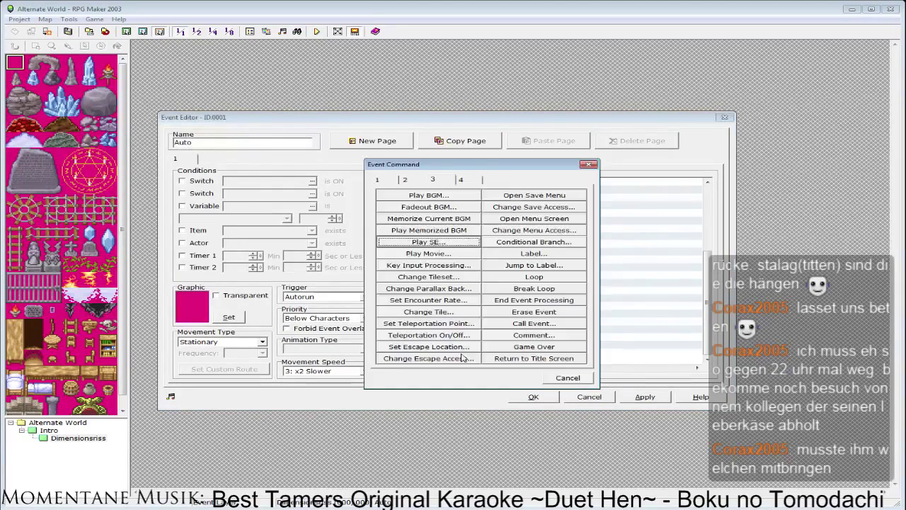
left_click(405, 179)
left_click(520, 357)
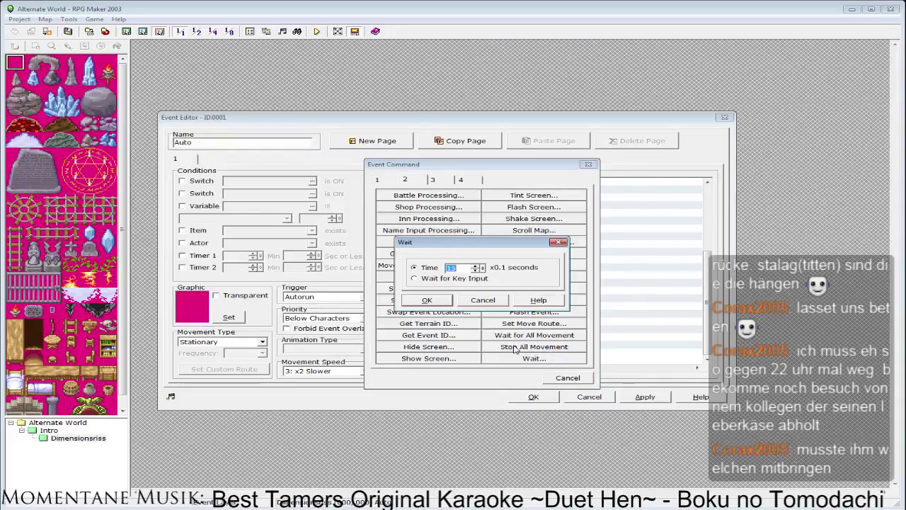
left_click(427, 299)
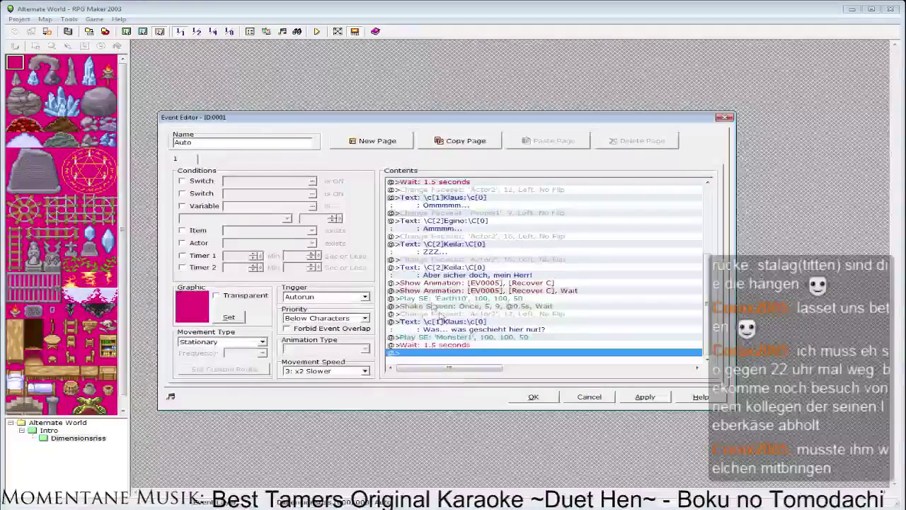
double_click(428, 353)
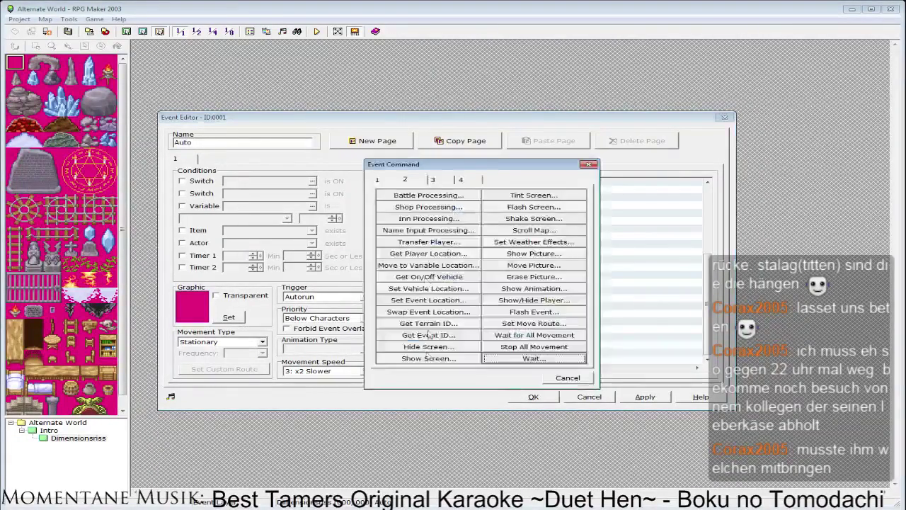
left_click(380, 182)
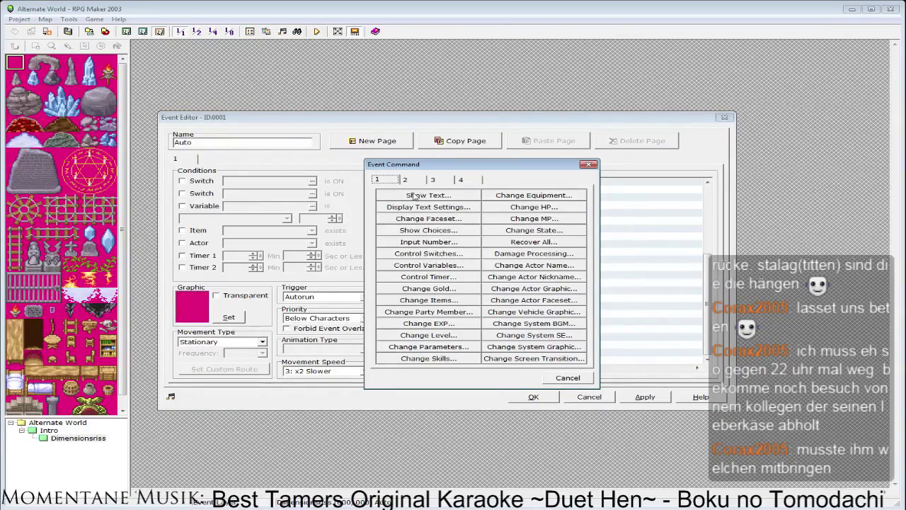
left_click(556, 375)
- Add a Control Switches command that turns switch 0001 ON after the final 1.5-second wait
double_click(453, 353)
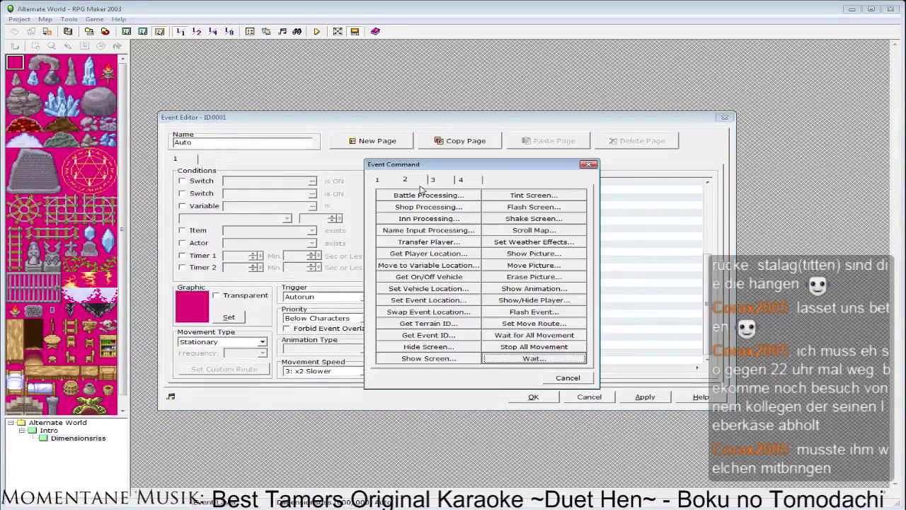
left_click(380, 180)
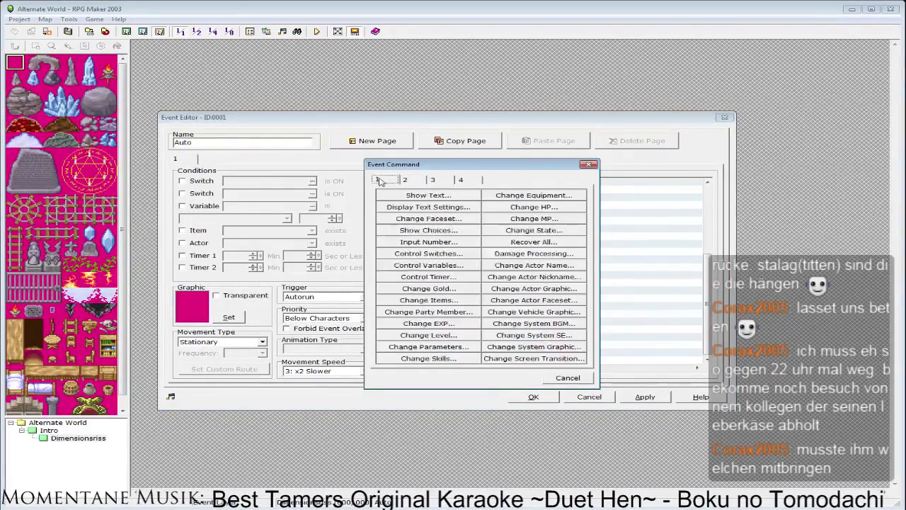
left_click(442, 253)
left_click(550, 253)
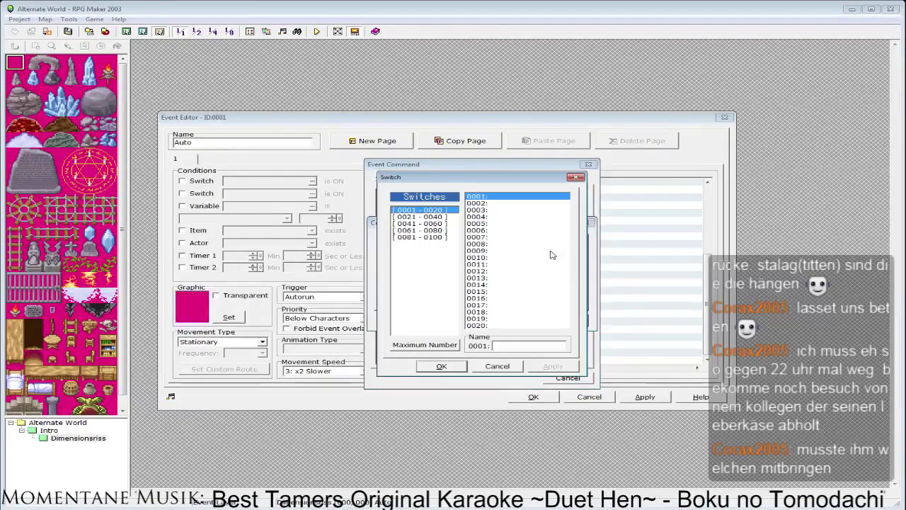
left_click(506, 346)
left_click(442, 366)
left_click(447, 319)
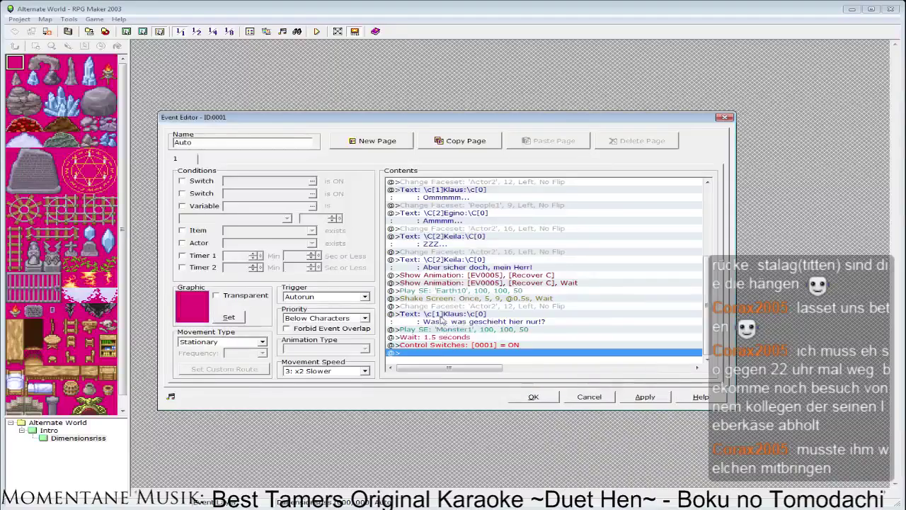
- Name switch 0001 "samiginada" through the new Control Switches command and save the Auto event
scroll(470, 318, "up", 5)
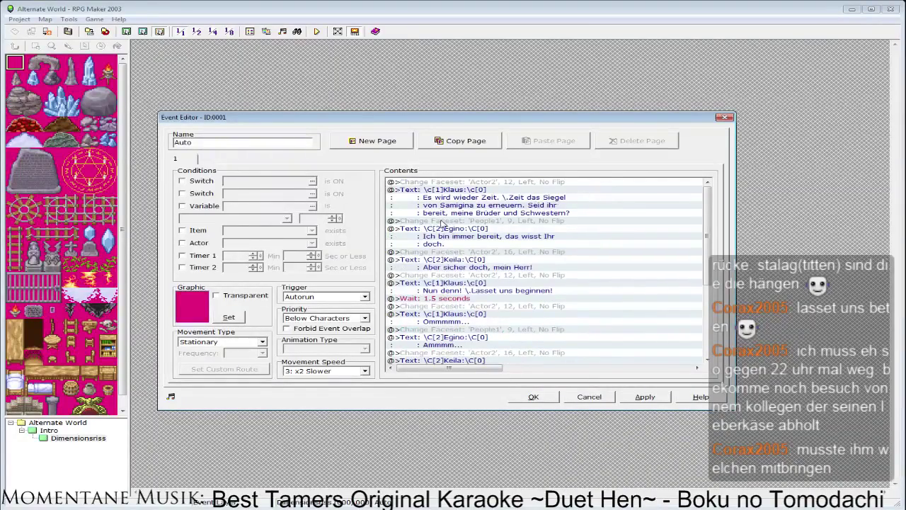
scroll(441, 224, "down", 2)
scroll(442, 222, "up", 2)
scroll(488, 220, "down", 2)
scroll(483, 217, "down", 3)
double_click(484, 344)
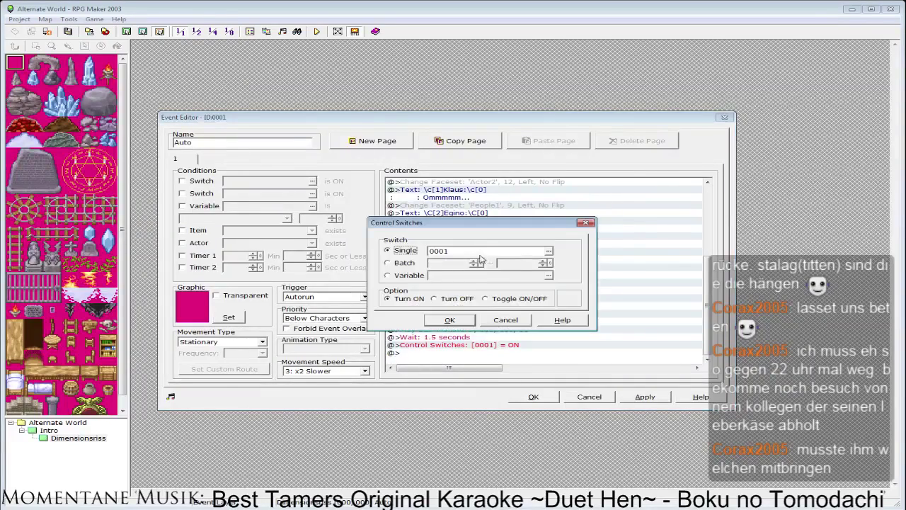
left_click(549, 250)
type("san")
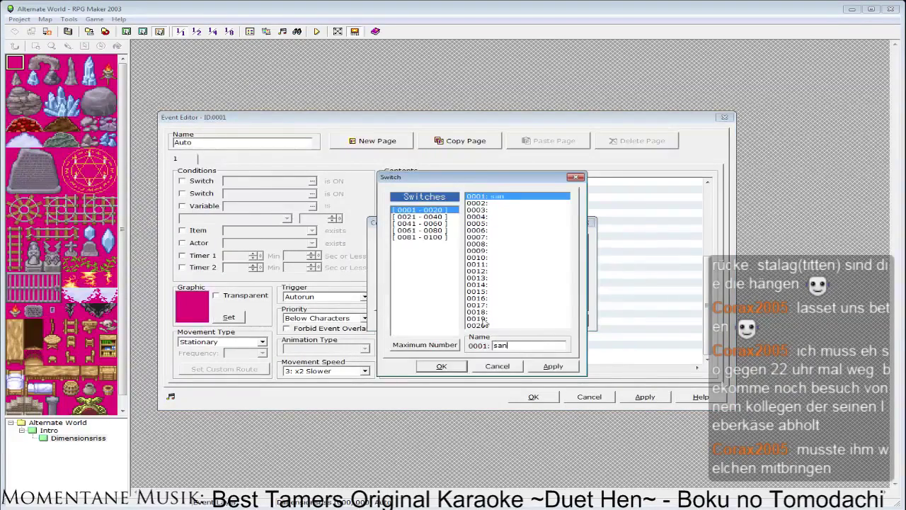
type("i")
key("BackSpace")
key("BackSpace")
type("migamuiui")
left_click(453, 366)
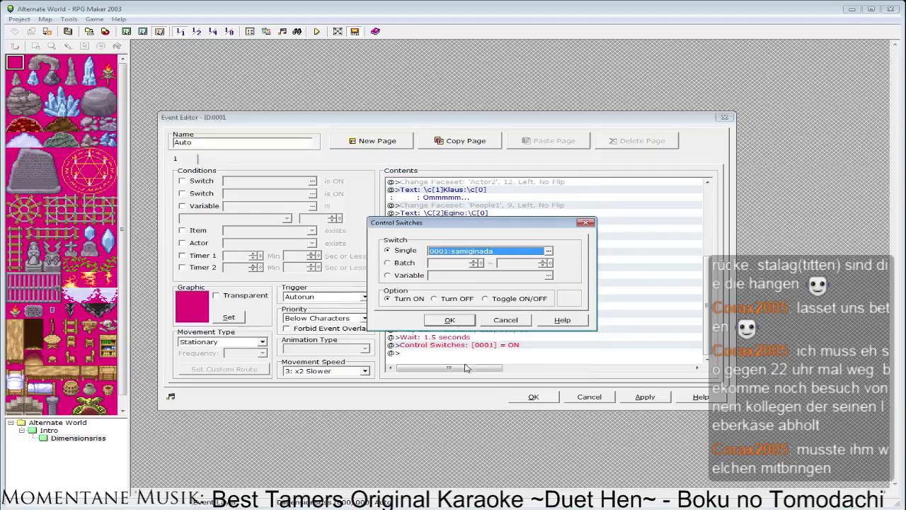
left_click(464, 327)
left_click(533, 396)
- Create an event on the tile directly below the left door and make switch 0001:samiginada its condition
double_click(507, 204)
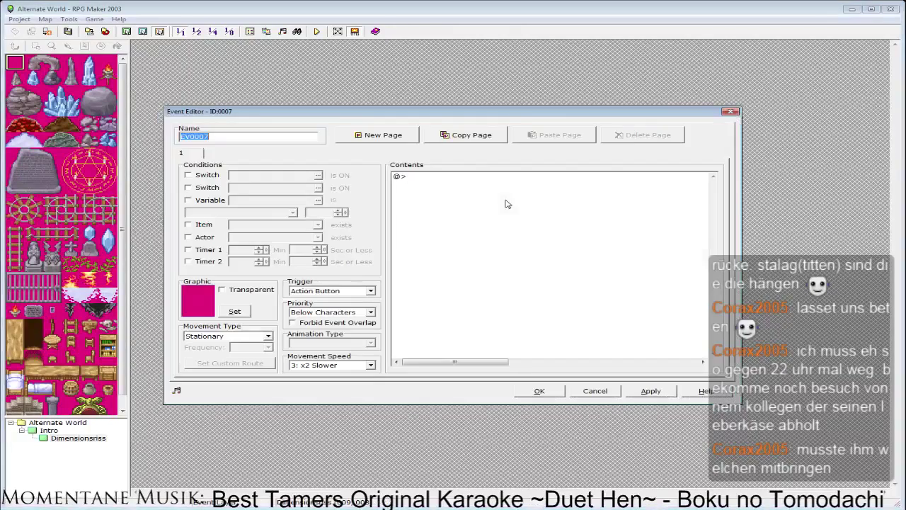
left_click(213, 175)
left_click(318, 174)
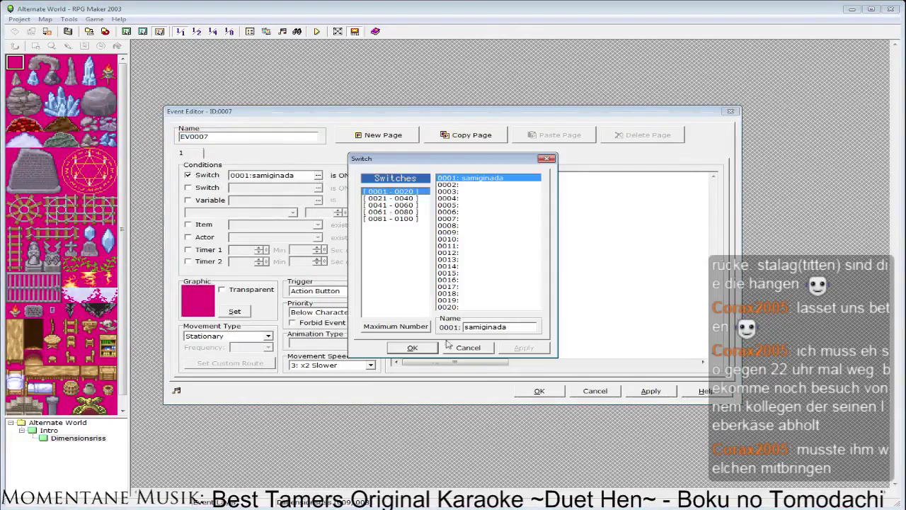
left_click(418, 345)
- Give the new event the purple demon graphic from the Monster2 charset and save it
left_click(237, 309)
left_click(234, 249)
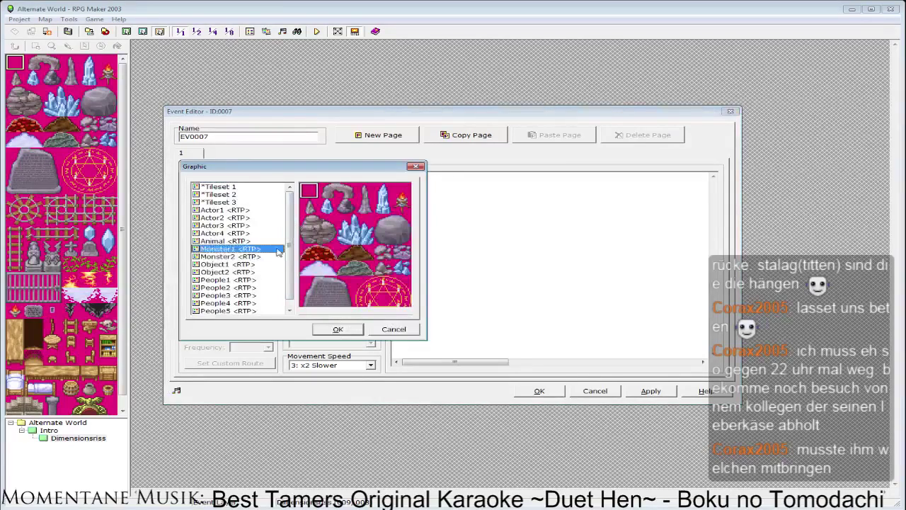
left_click(226, 264)
left_click(241, 248)
left_click(242, 256)
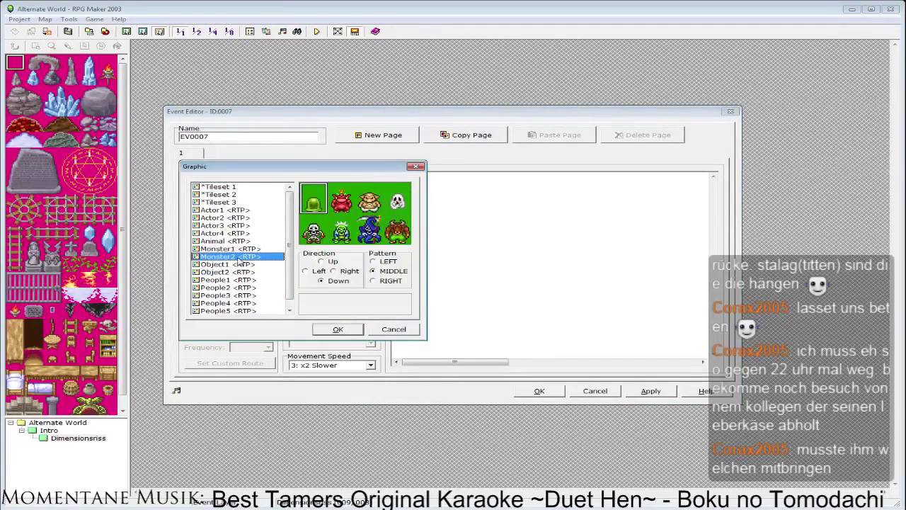
left_click(395, 225)
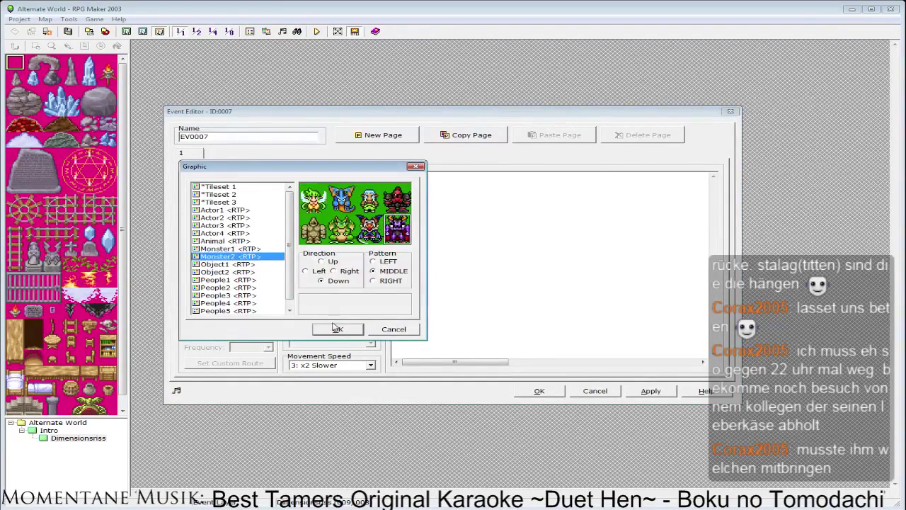
left_click(337, 329)
left_click(539, 391)
- Add a second page to the left door event, conditioned on switch 0001:samiginada
double_click(501, 189)
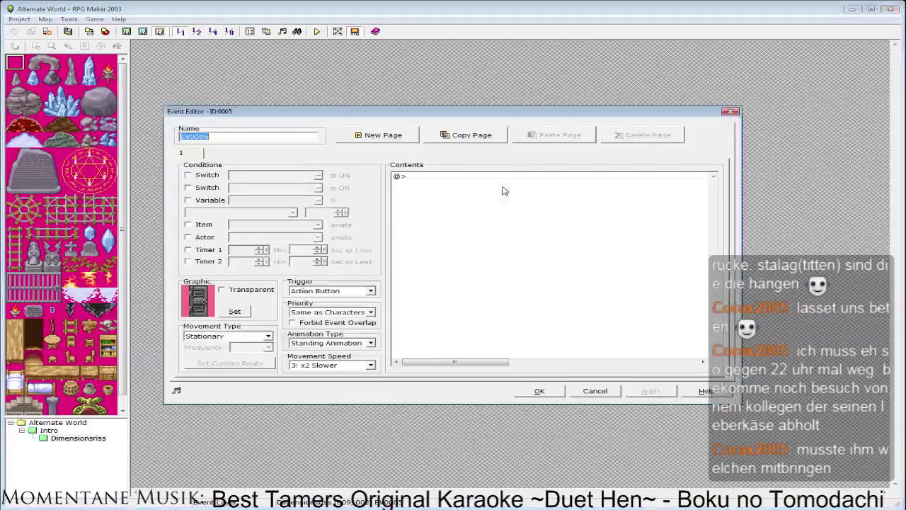
left_click(375, 135)
left_click(207, 175)
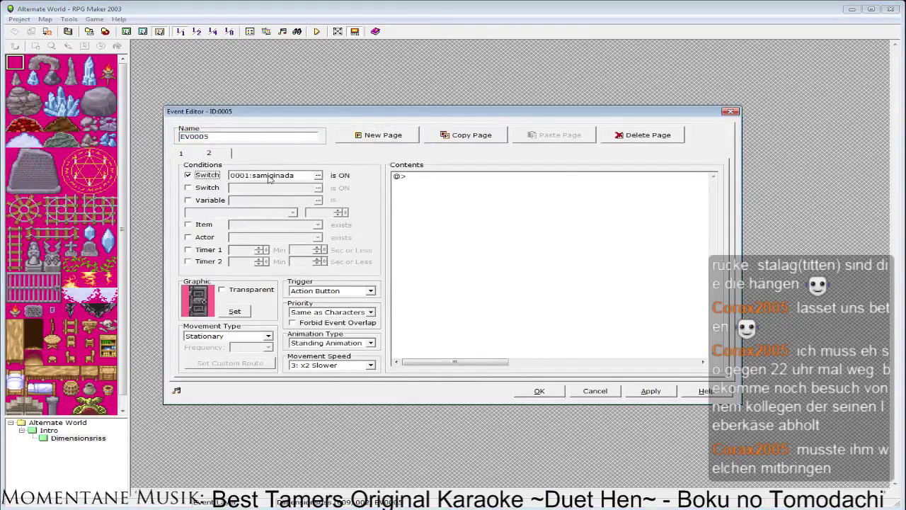
left_click(319, 175)
left_click(383, 346)
left_click(535, 390)
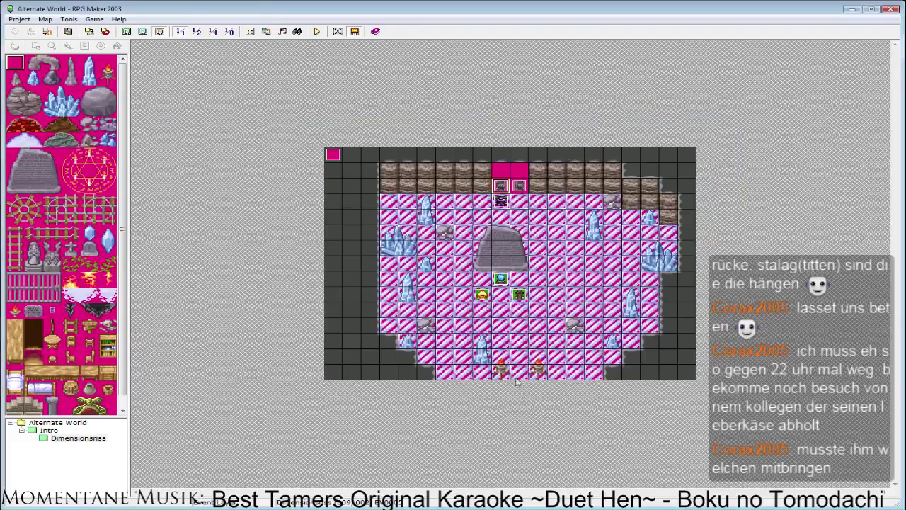
- Set the graphic on page 2 of the left door event to the empty tile of Tileset 1
double_click(500, 187)
left_click(221, 155)
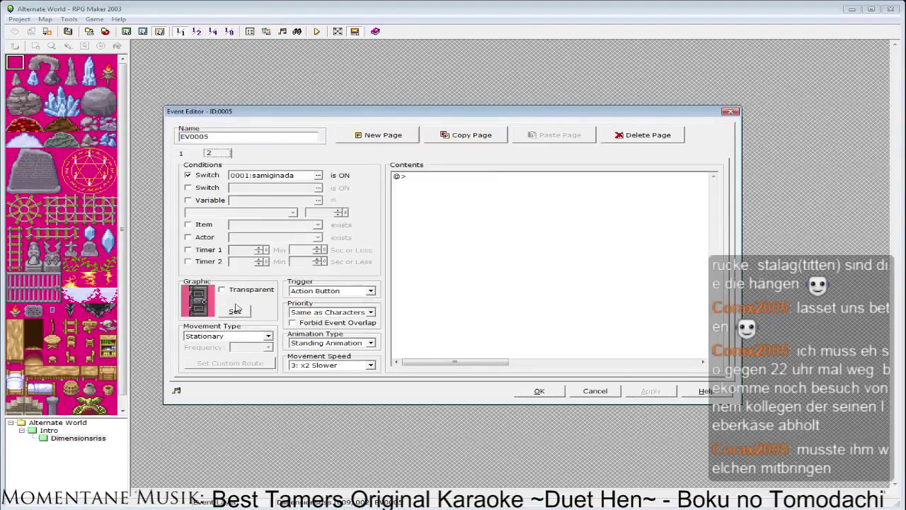
left_click(240, 312)
scroll(239, 227, "up", 1)
left_click(227, 186)
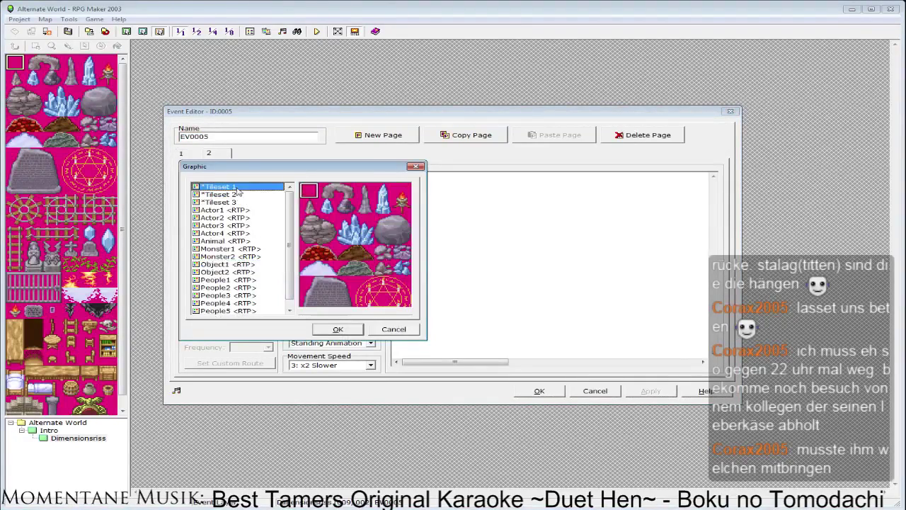
left_click(338, 329)
left_click(539, 391)
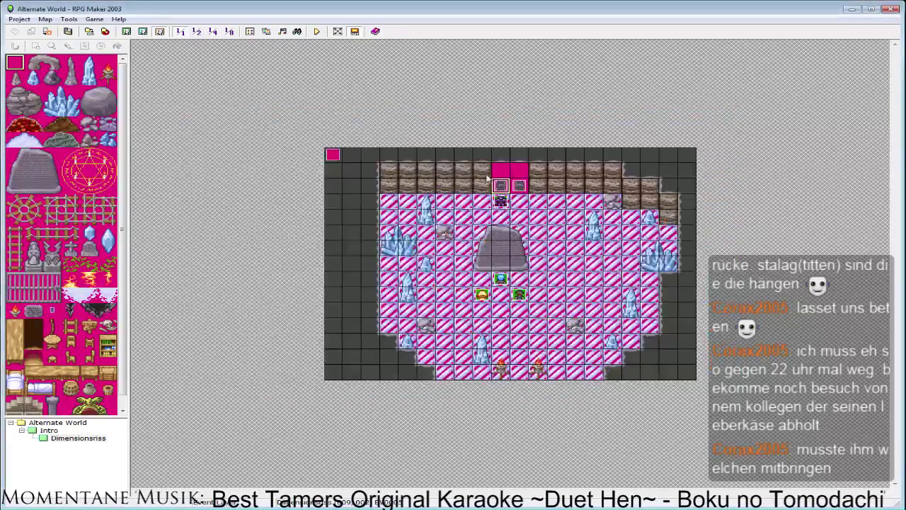
- Replace the right door event with a copy of the left door event and check its two pages
key("Right")
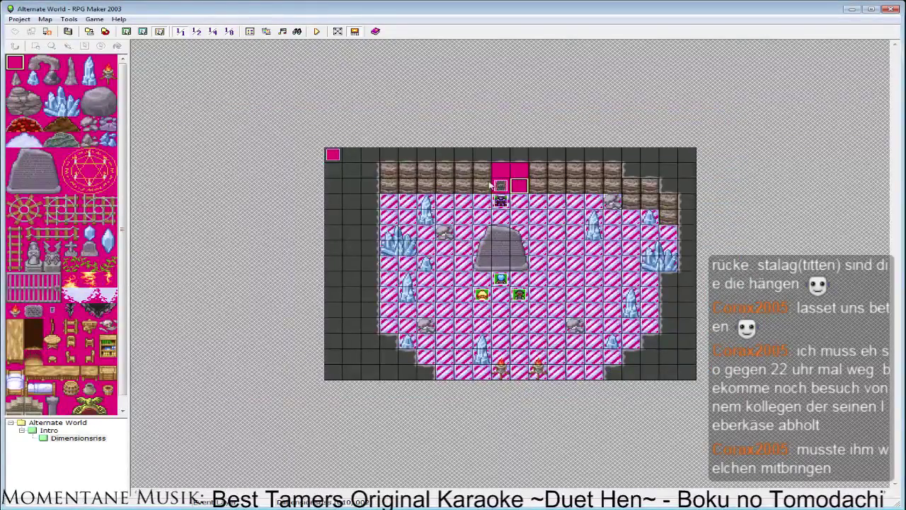
double_click(489, 186)
left_click(184, 154)
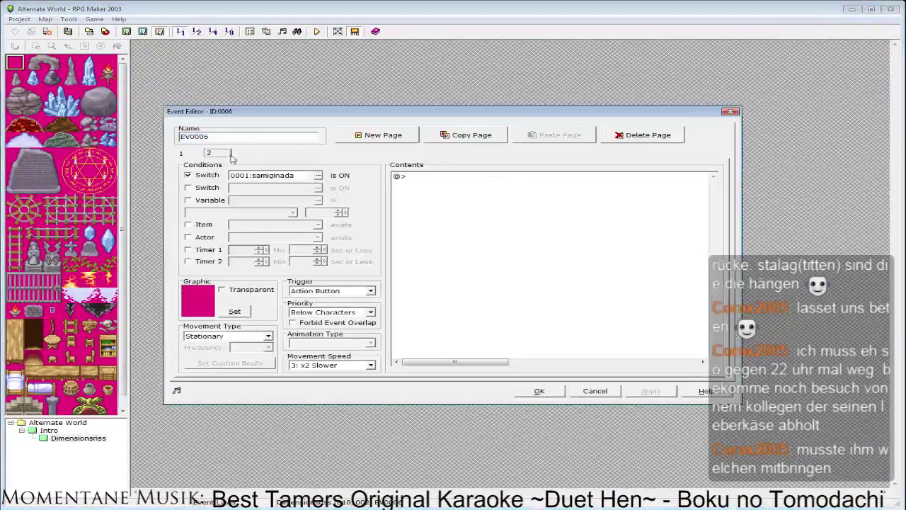
left_click(189, 155)
left_click(209, 153)
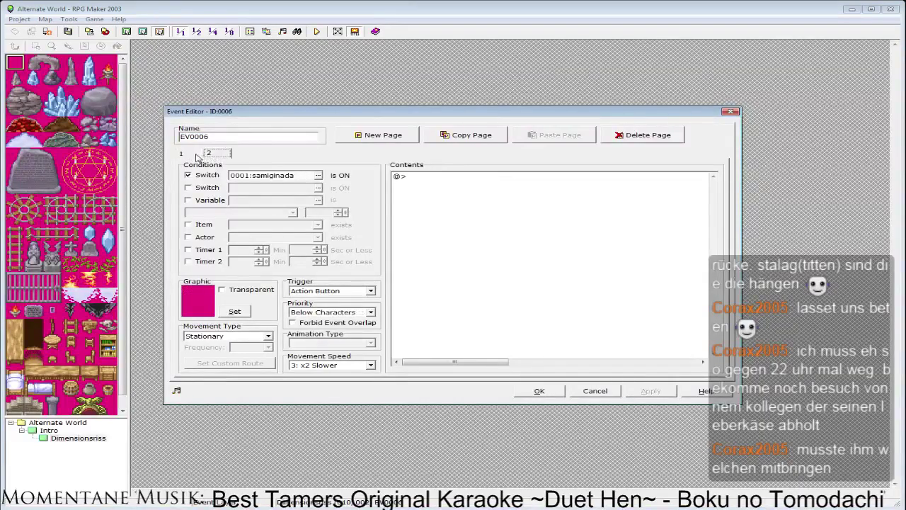
left_click(196, 155)
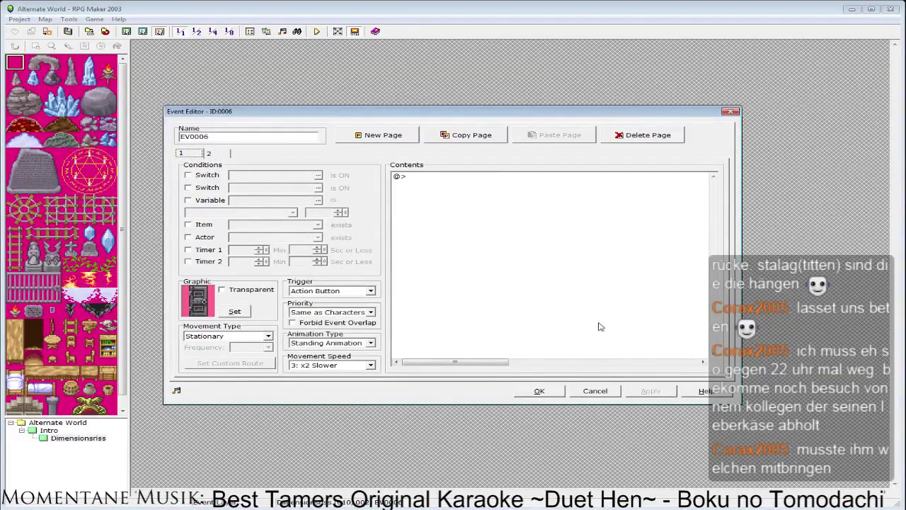
left_click(551, 392)
- Rename the right door event "Tür rechts" and the left door event "Tür links"
double_click(501, 187)
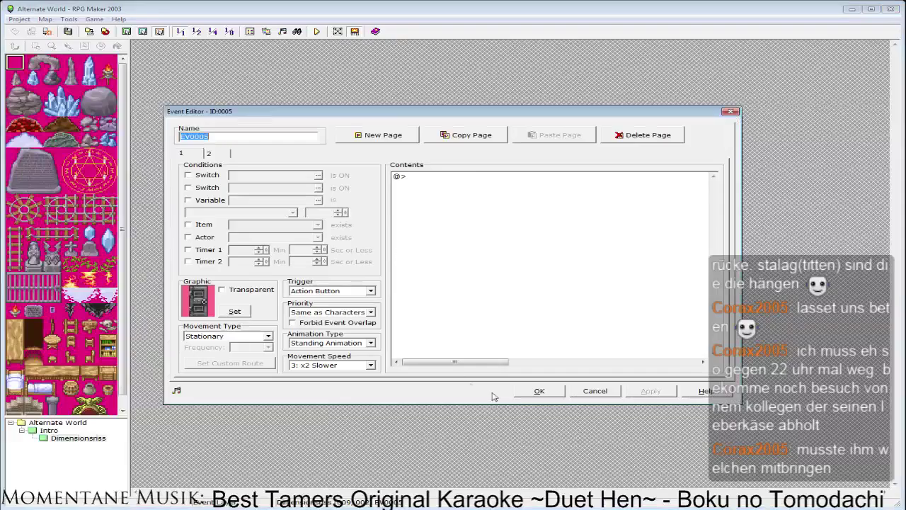
left_click(539, 391)
double_click(517, 186)
type("Tür recht")
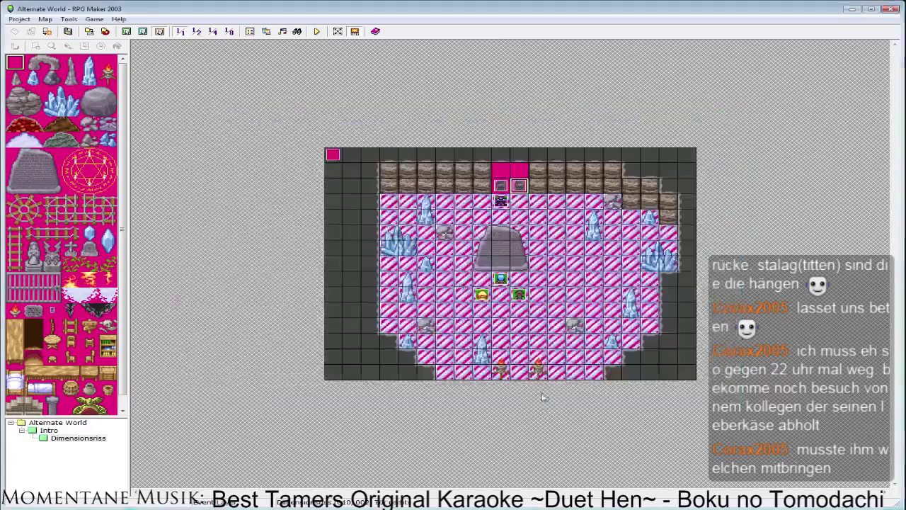
left_click(540, 391)
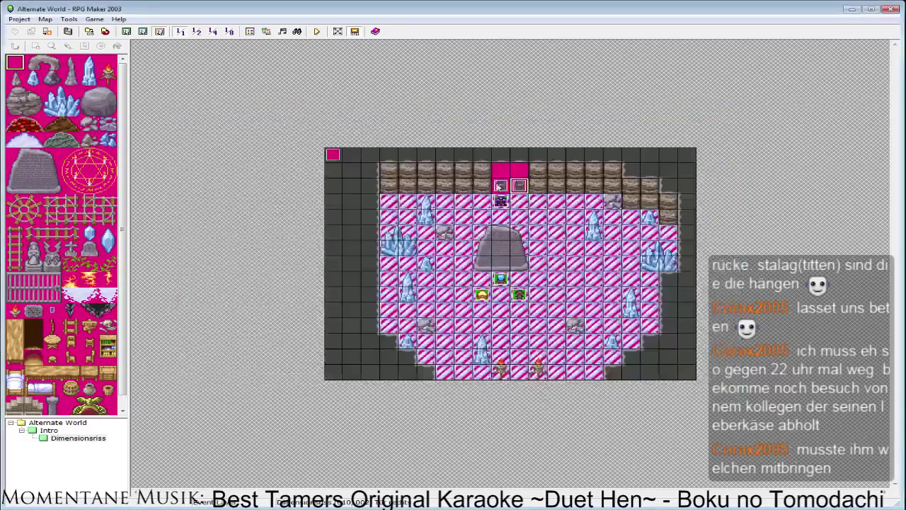
double_click(495, 188)
type("Tür links")
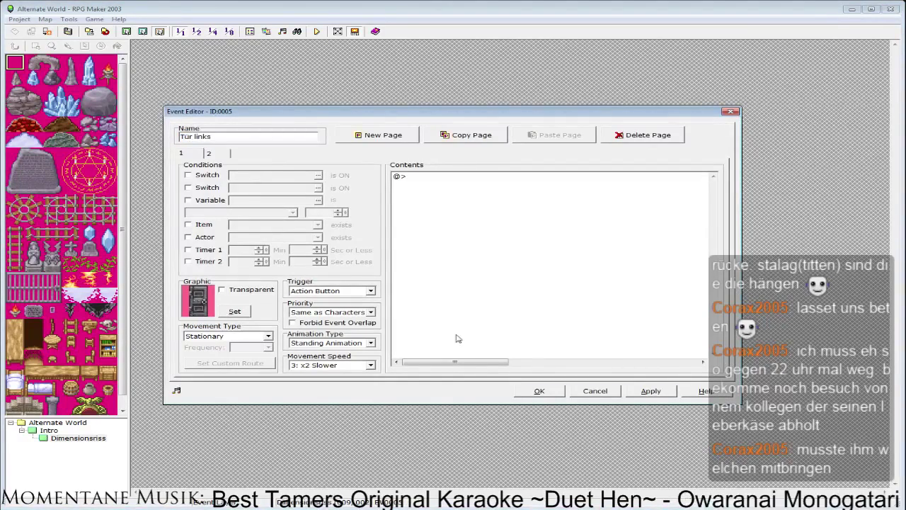
left_click(539, 391)
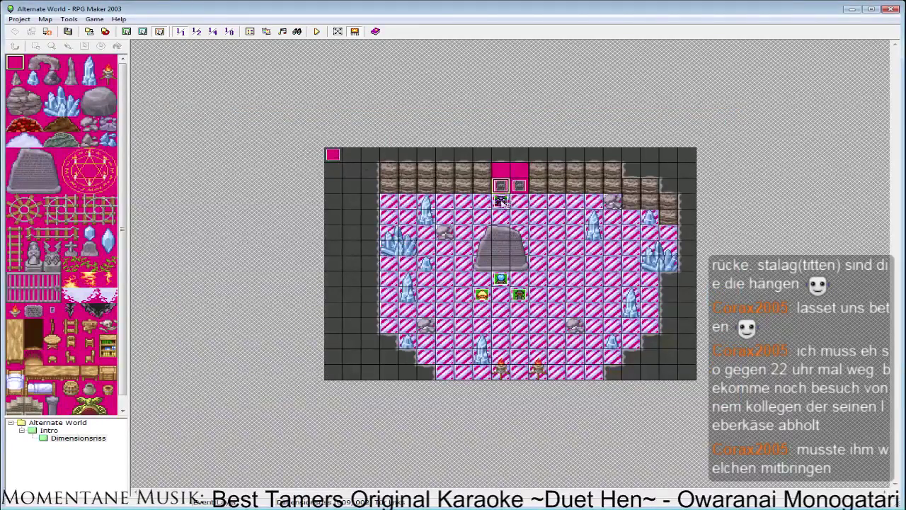
double_click(501, 201)
left_click(540, 392)
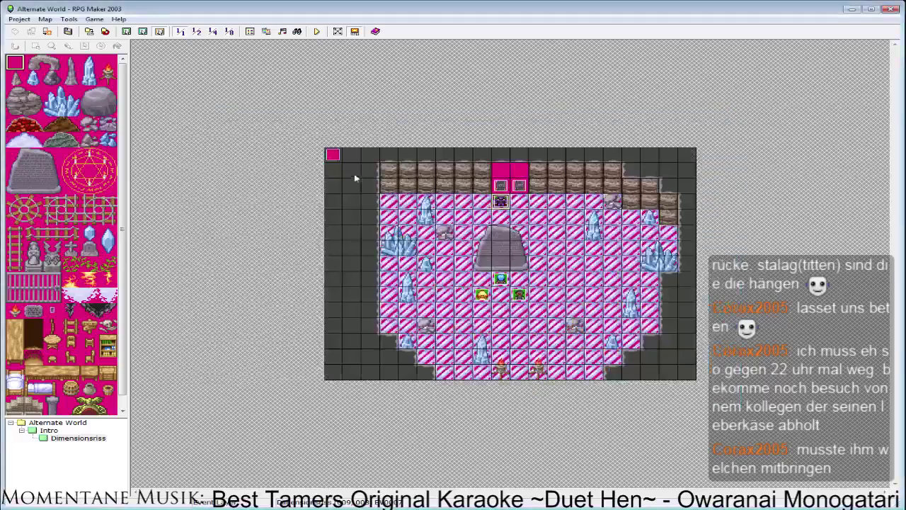
- Add a Change Faceset command to the end of the Auto event using face 16 of the Monster set, displayed left without flipping
double_click(499, 360)
double_click(499, 347)
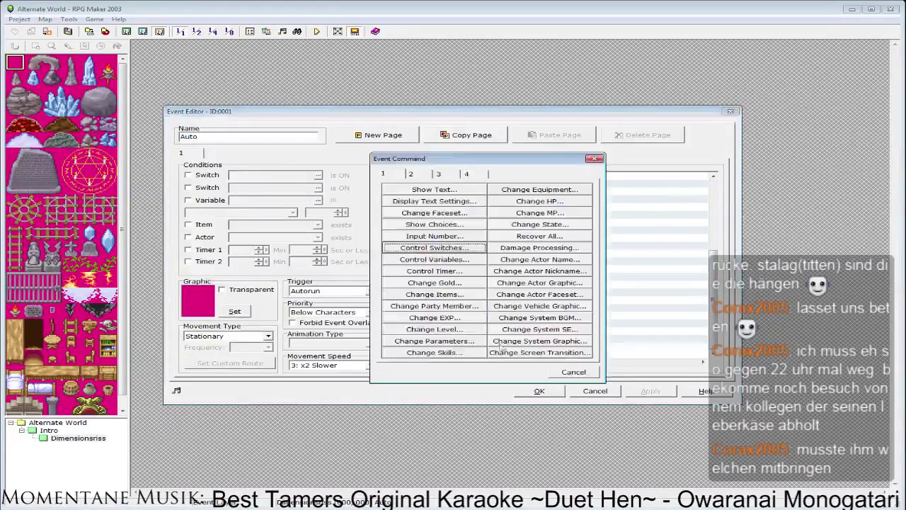
left_click(462, 214)
left_click(466, 271)
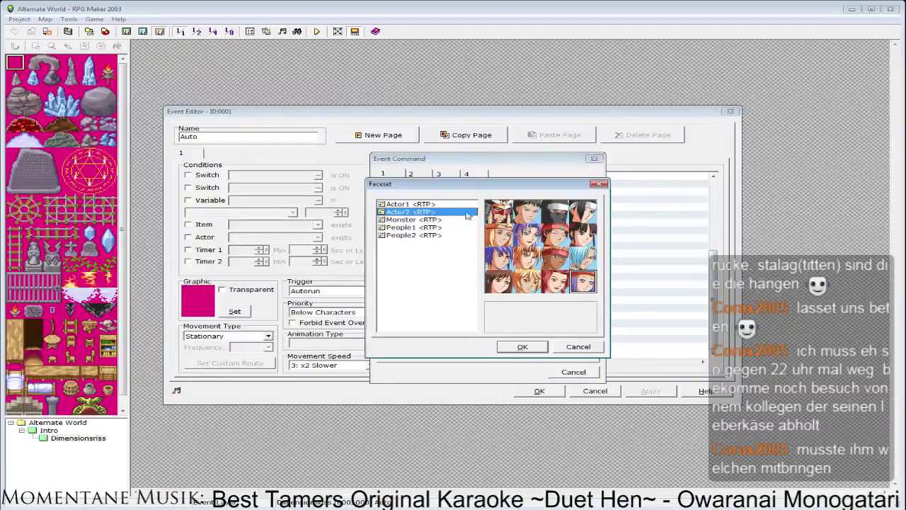
left_click(421, 220)
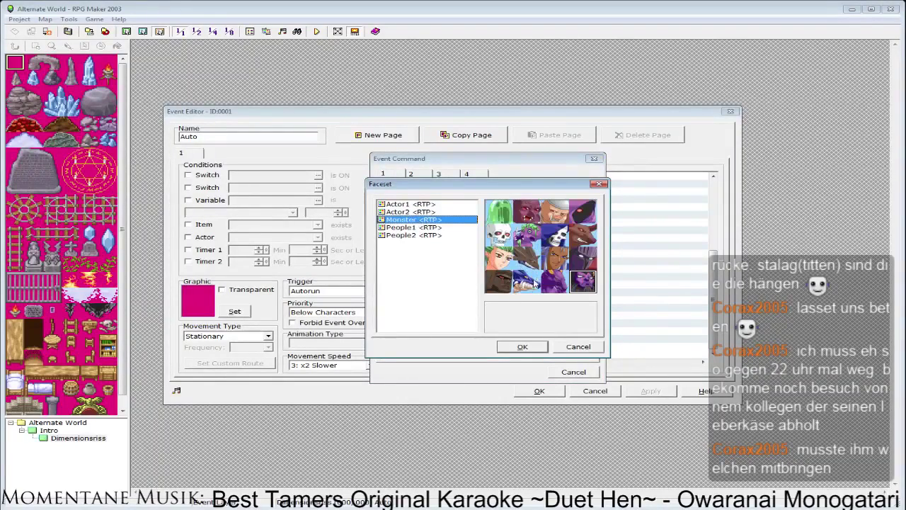
left_click(522, 346)
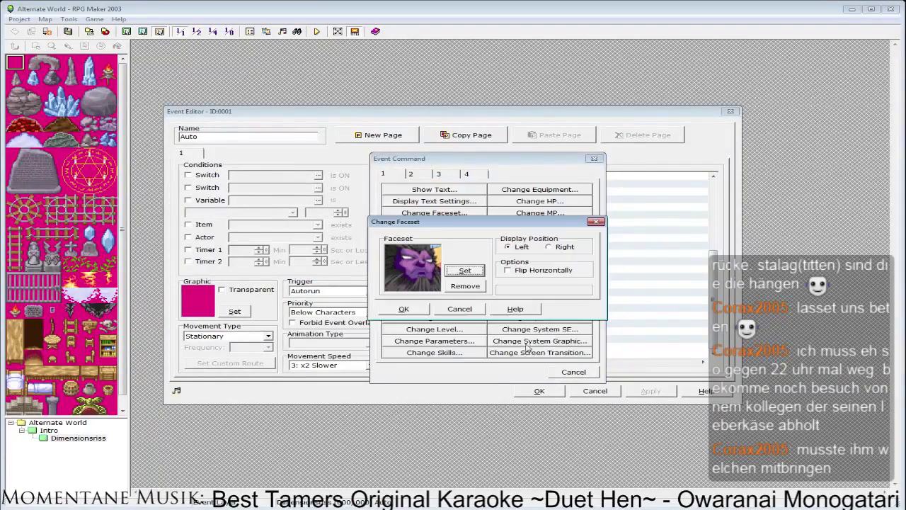
left_click(405, 309)
- Add a text message after the faceset change, with \c[3]Samigina:\c[0] as its first line
double_click(469, 348)
left_click(412, 190)
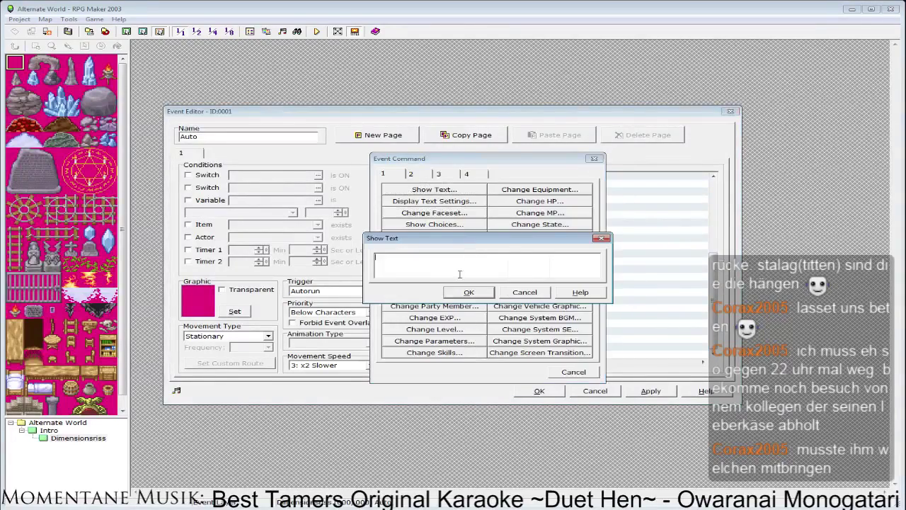
type("\\c[8]")
type("Samigina")
type(":[/")
key("BackSpace")
key("BackSpace")
type("\\c[0")
key("Return")
- Write "HAHA! IHR NARREN! \.Eure Freundin hat" as the second line of Samigina's message
type("HAHA! ")
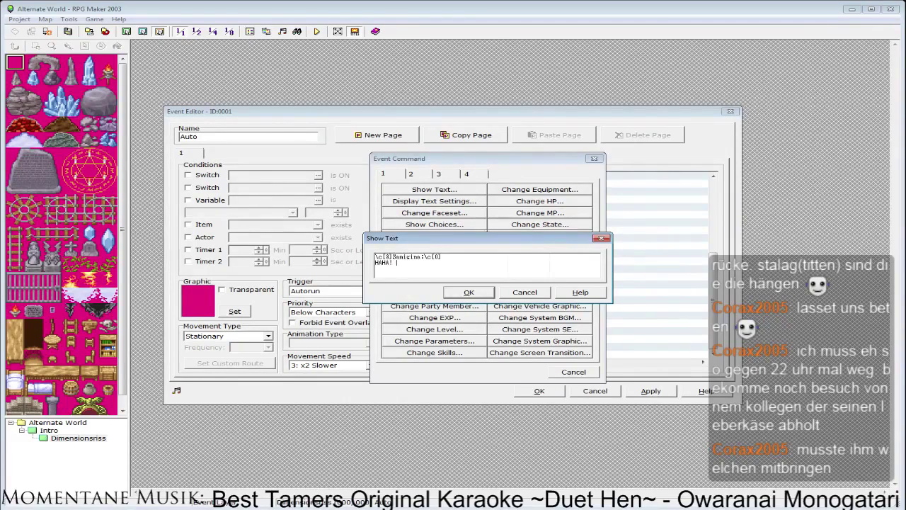
type("IHR NARRE")
type("Eure Fre3un")
key("BackSpace")
key("BackSpace")
type("ndin da hat d")
key("BackSpace")
key("BackSpace")
key("BackSpace")
key("BackSpace")
key("BackSpace")
key("BackSpace")
key("BackSpace")
key("BackSpace")
type("h hat")
key("Return")
- Finish Samigina's message with the lines "den falschen Spruch aufgesagt! Nun" and "bin ich frei! \.MUHAHAHA!"
type("den falschen Spruch aufg")
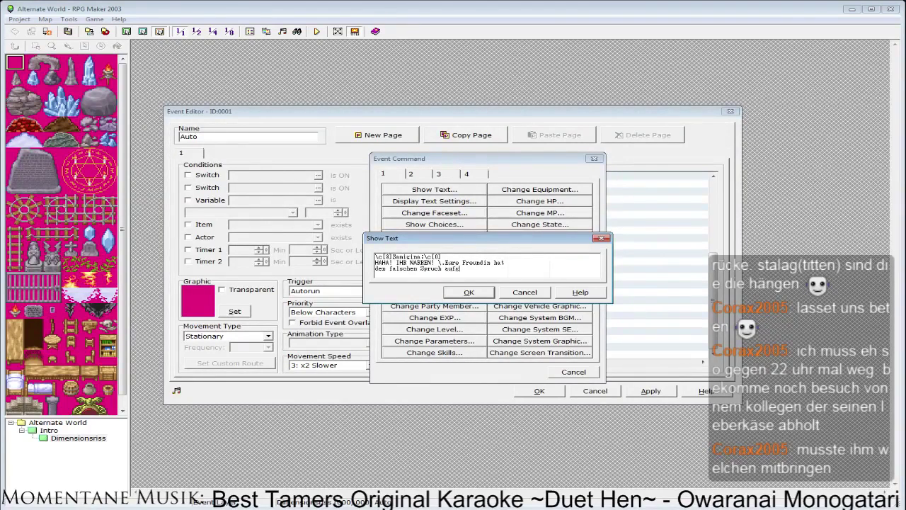
type("esagt!  Nun")
key("Return")
type("bin ich frei! \\.MUHAHAHA!")
left_click(469, 291)
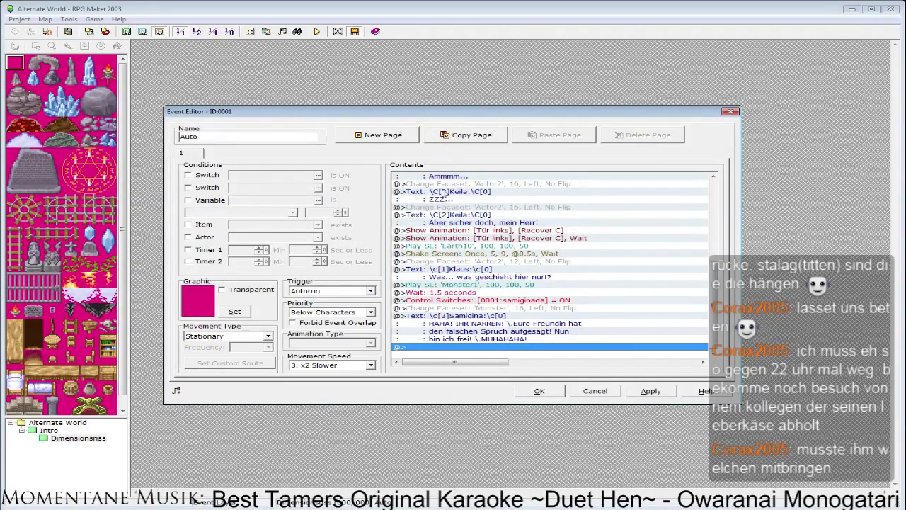
- Copy Klaus's faceset change and his "Was... was geschieht hier nur!?" message to the end of the event
left_click(467, 262)
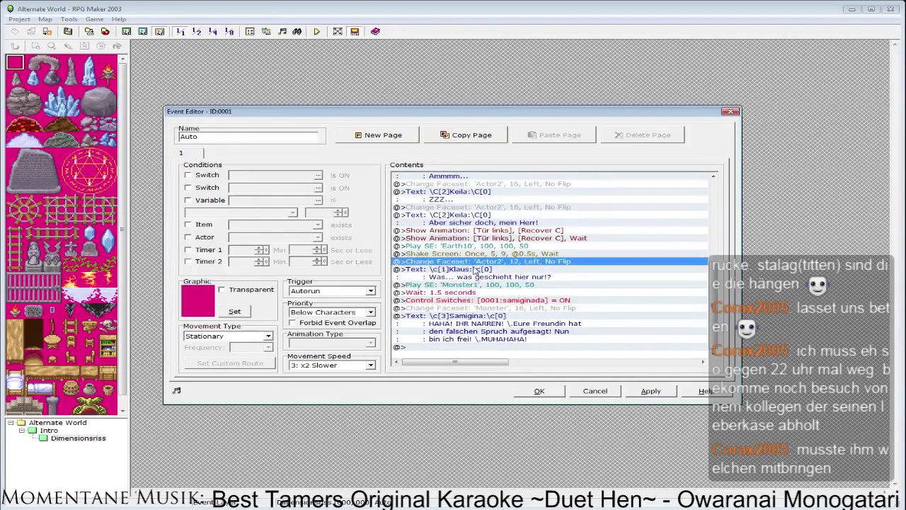
left_click(474, 271, "shift")
left_click(467, 347)
key("ctrl+v")
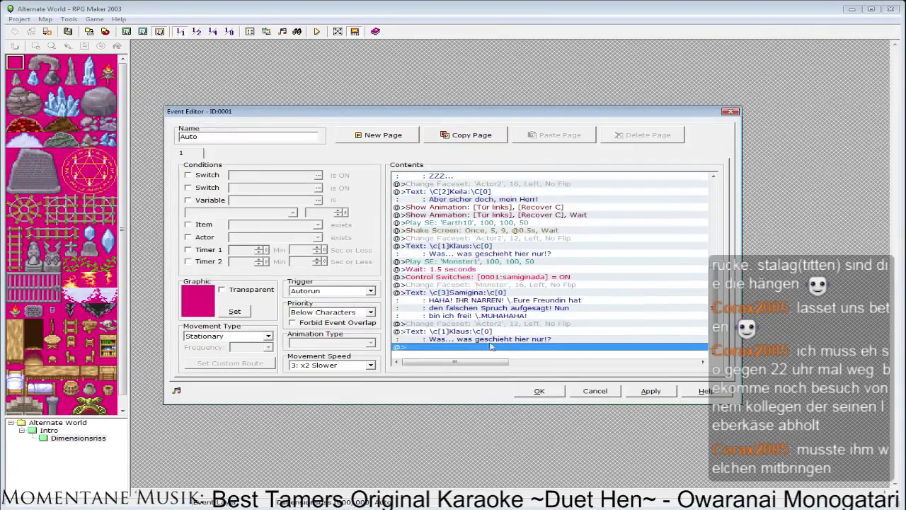
- Open the copied Klaus message at the end of the event and select its spoken line
left_click(510, 331)
double_click(514, 331)
left_click_drag(487, 271, 344, 261)
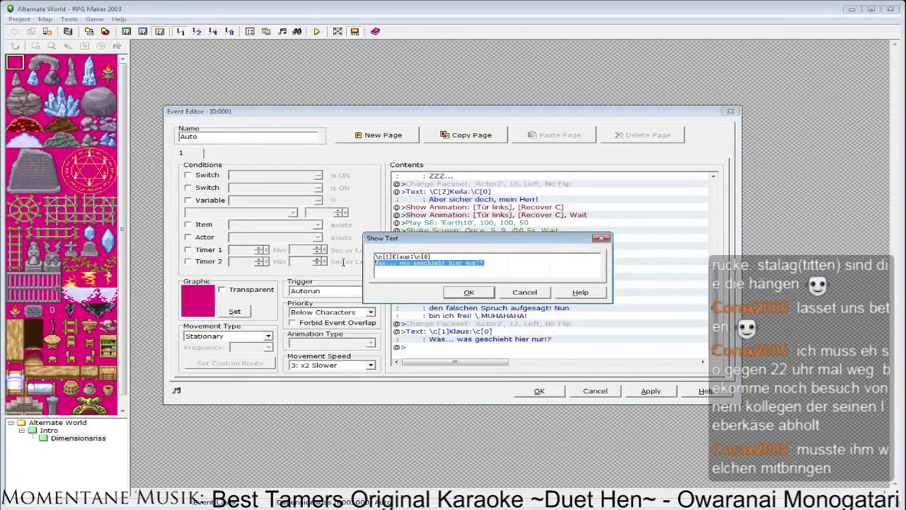